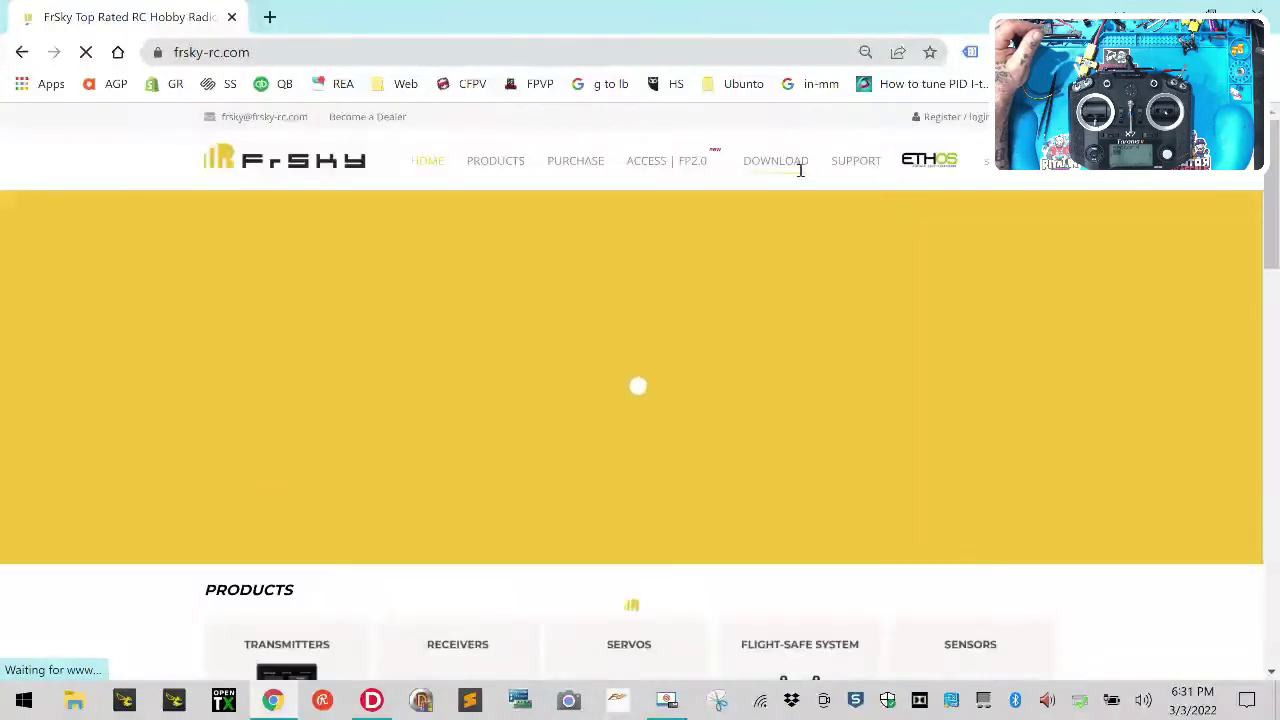
# Open the XM PLUS page among the 2.4GHz ACCST receivers in FrSky's product downloads and expand its ACCST D16 firmware section
pyautogui.moveTo(801, 166)
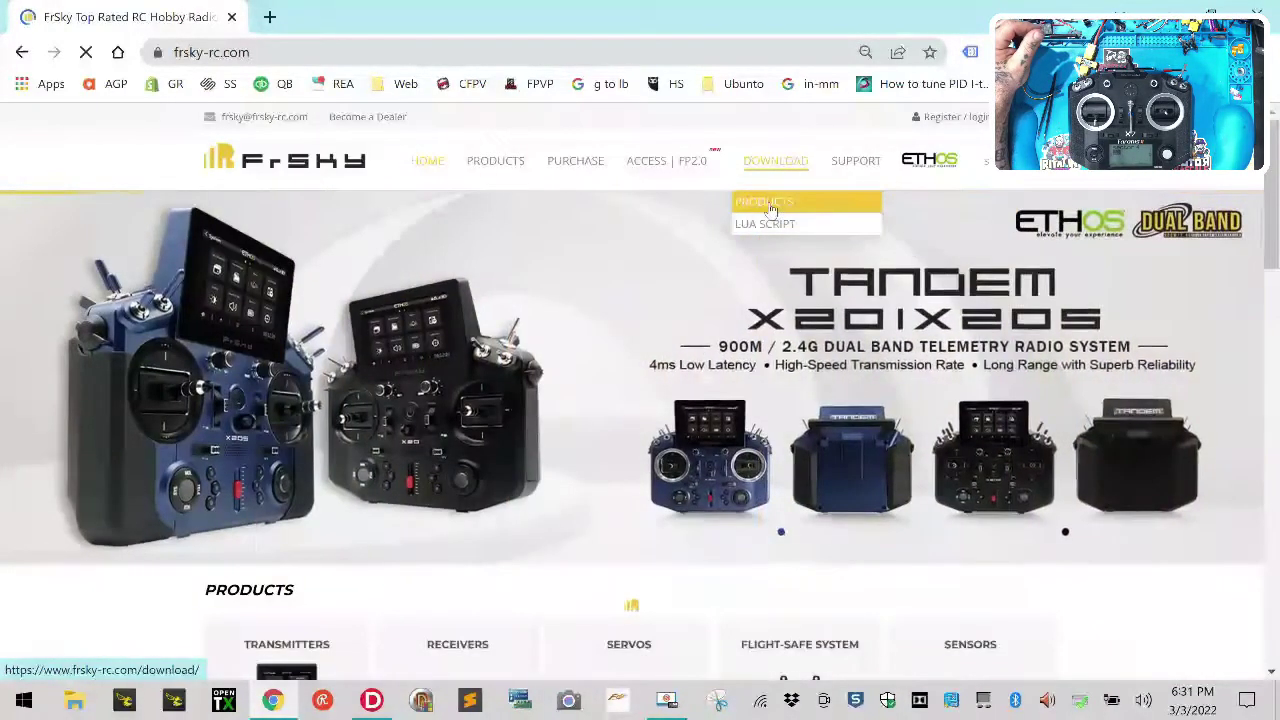
pyautogui.click(770, 205)
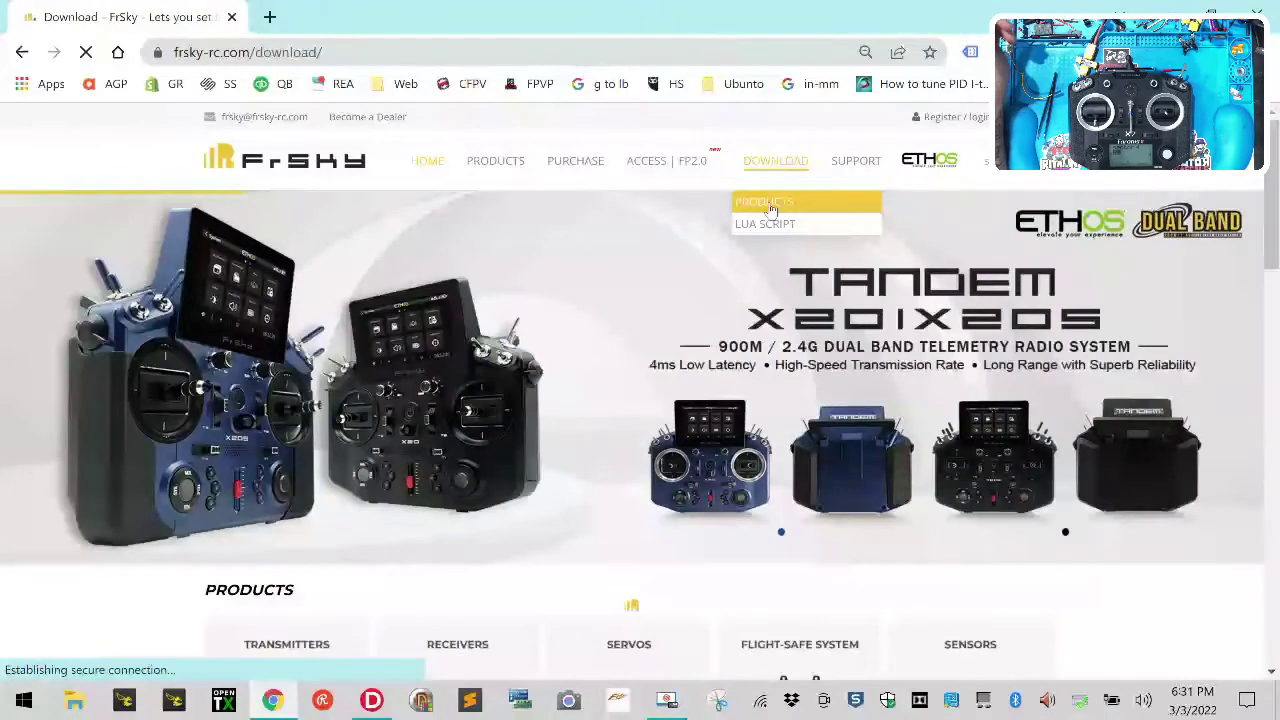
pyautogui.scroll(-4, 405, 555)
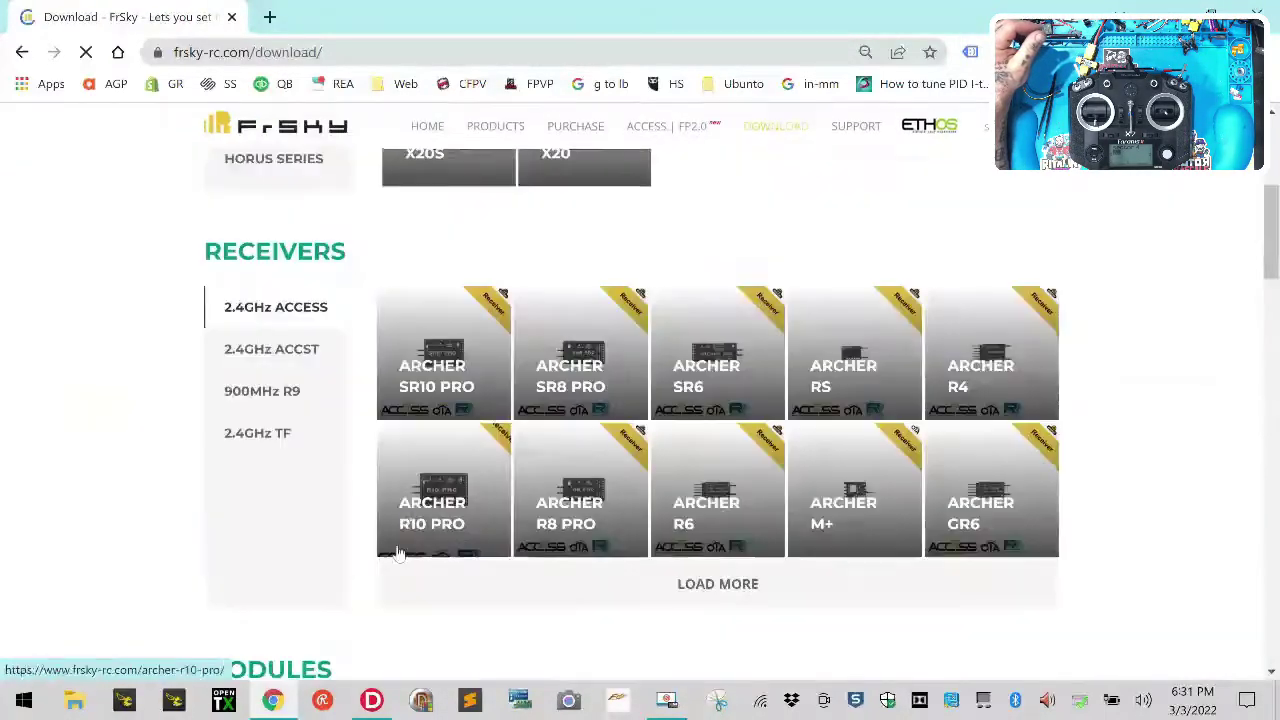
pyautogui.click(257, 355)
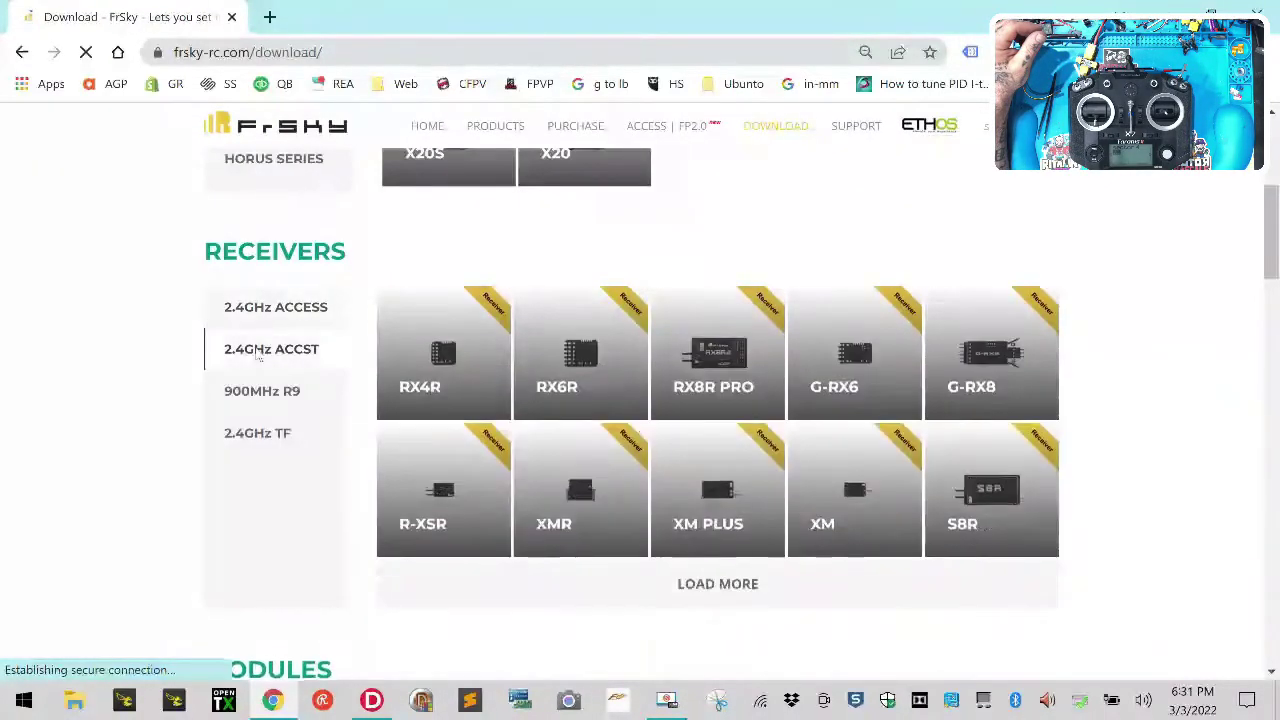
pyautogui.click(720, 488)
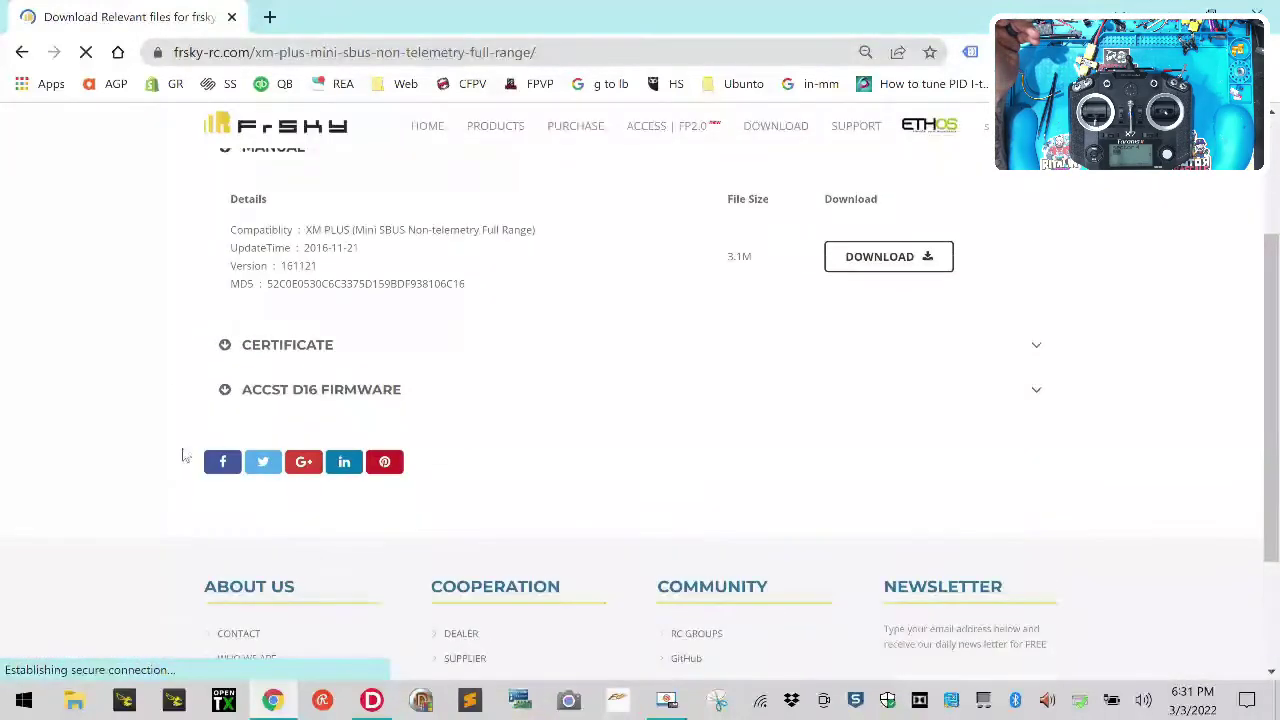
pyautogui.click(222, 400)
pyautogui.scroll(-2, 223, 400)
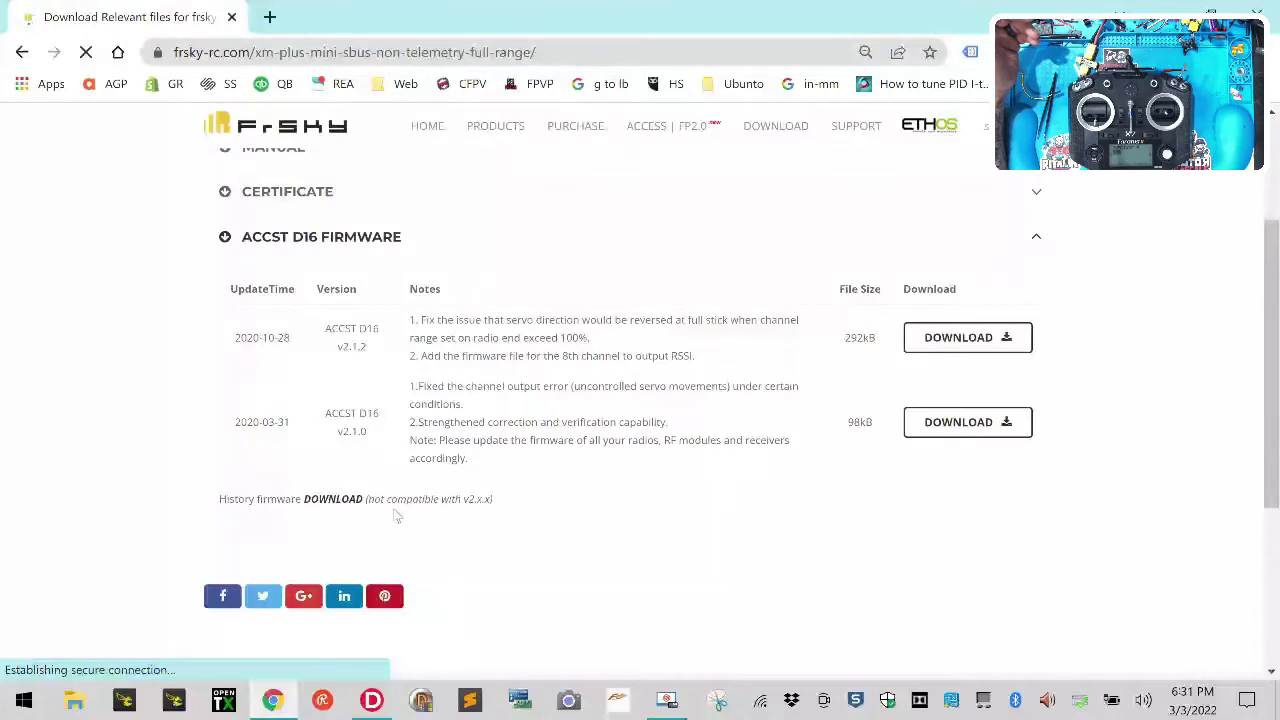
# Switch to File Explorer, examine the contents of the DCIM and MISC folders on USB Drive (D:), and return to the Downloads folder
pyautogui.click(76, 701)
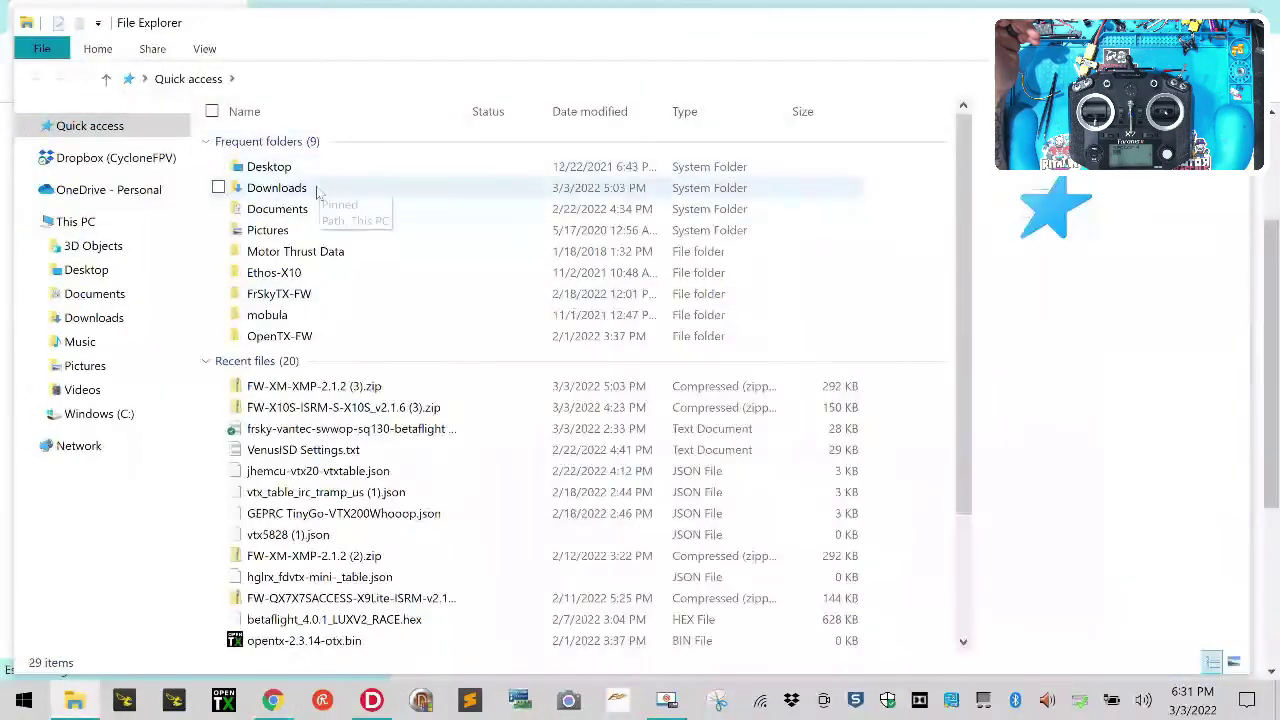
pyautogui.doubleClick(316, 191)
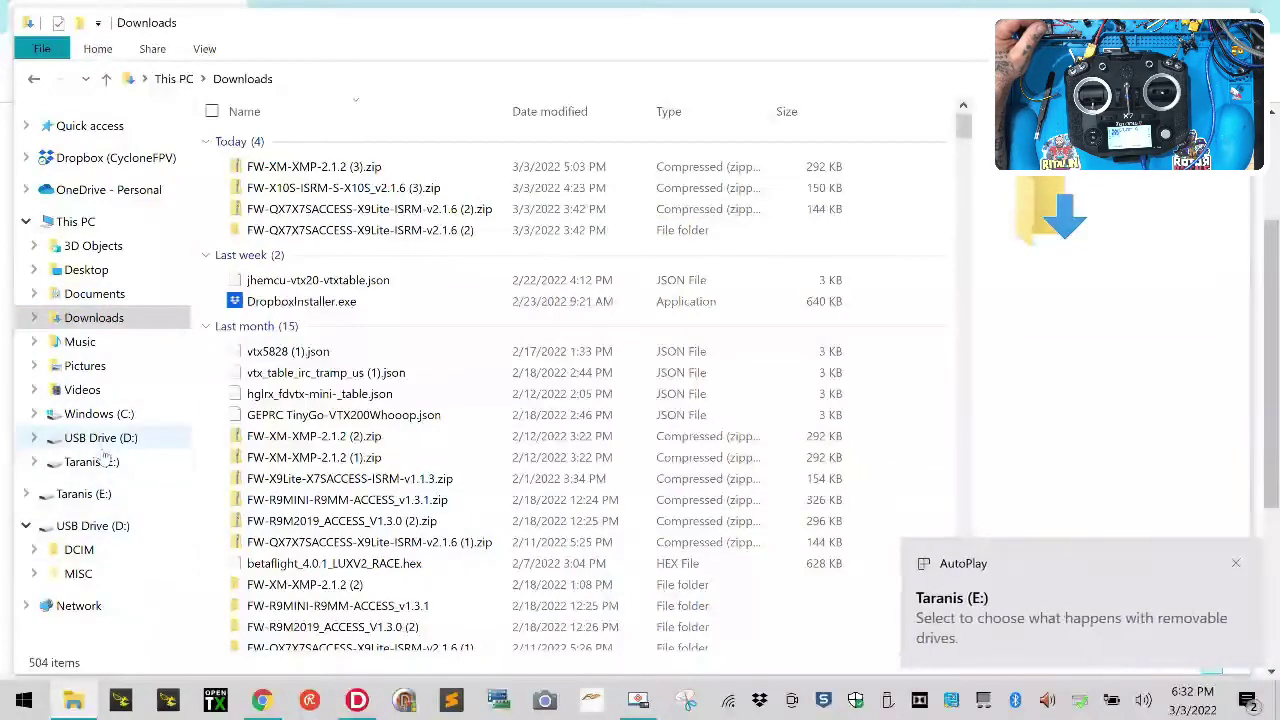
pyautogui.click(102, 442)
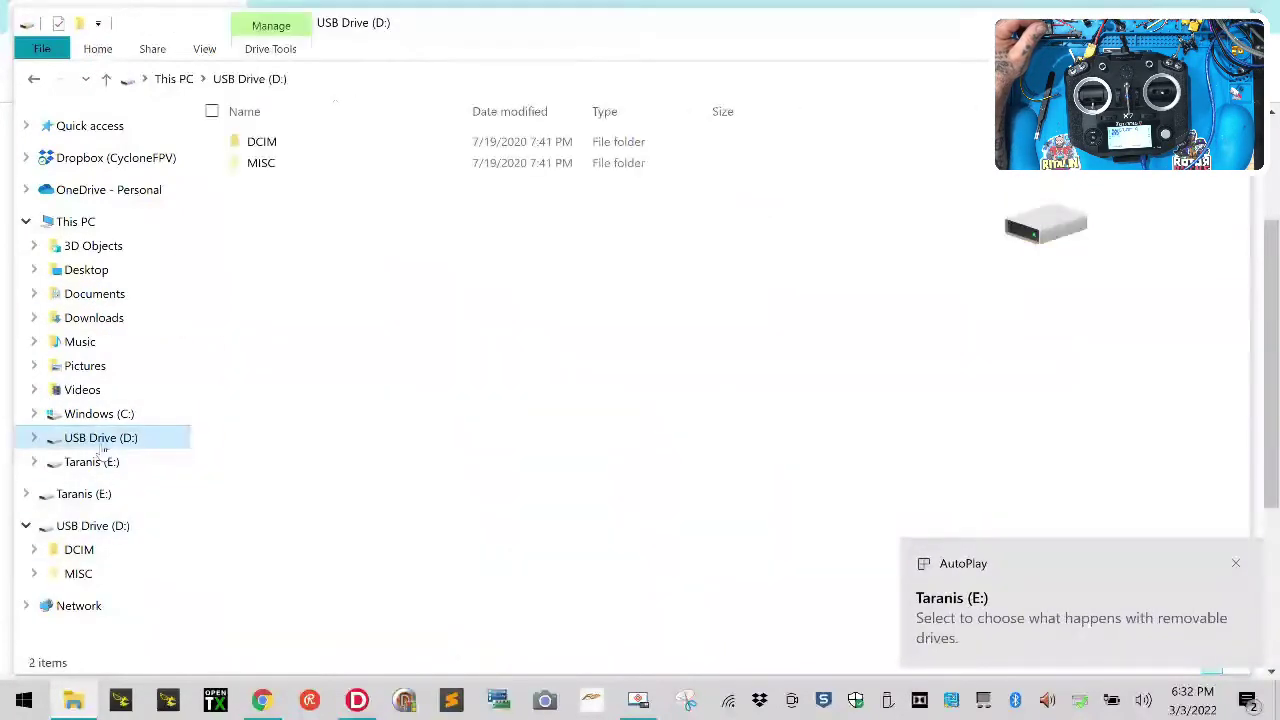
pyautogui.click(275, 145)
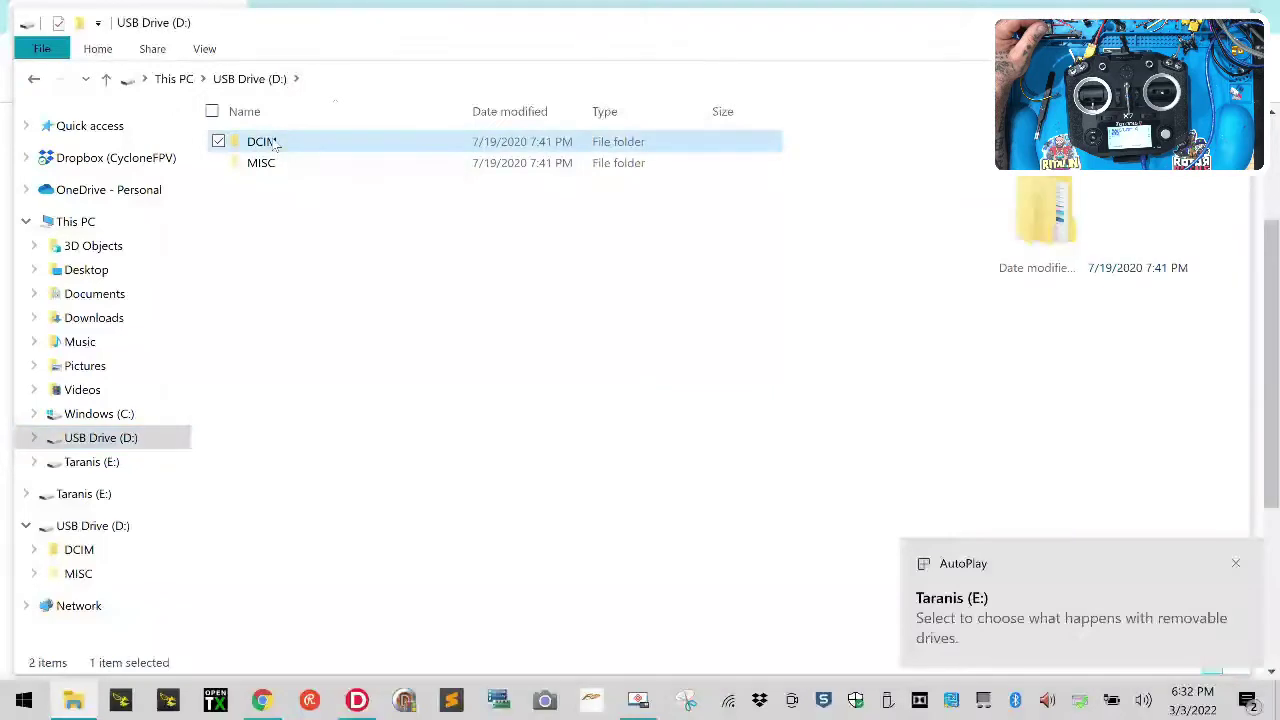
pyautogui.doubleClick(400, 141)
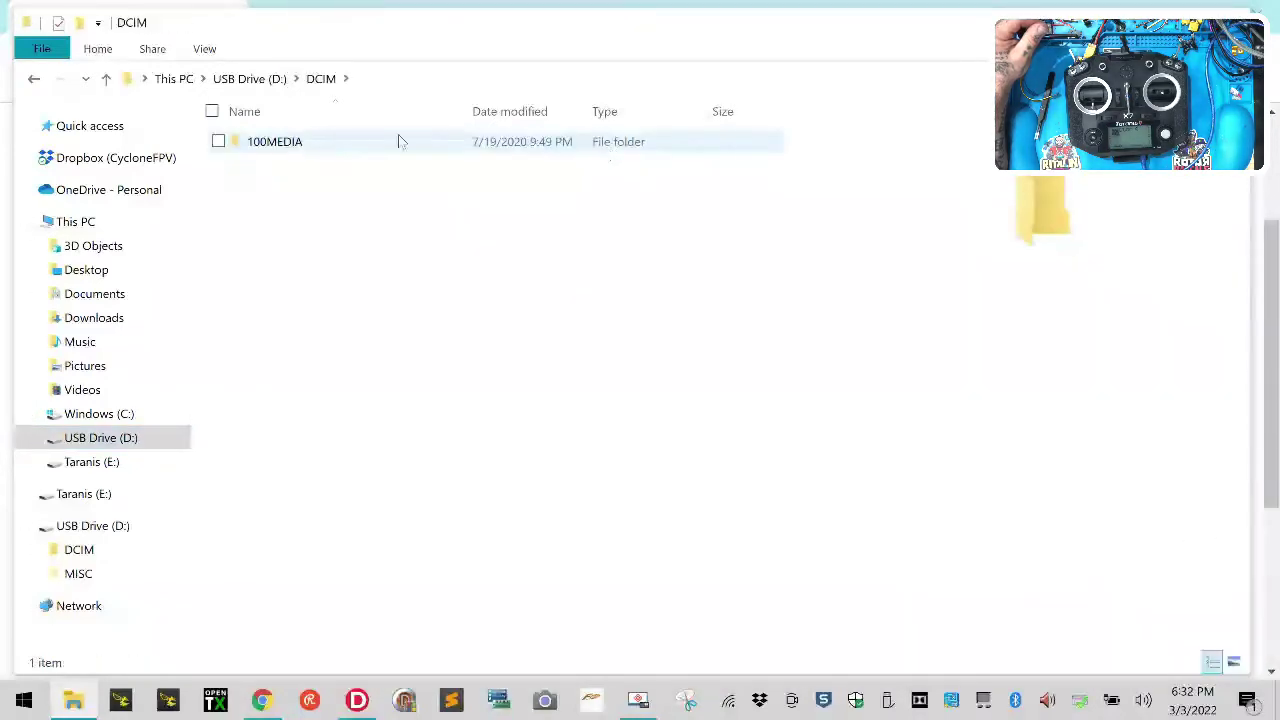
pyautogui.doubleClick(309, 141)
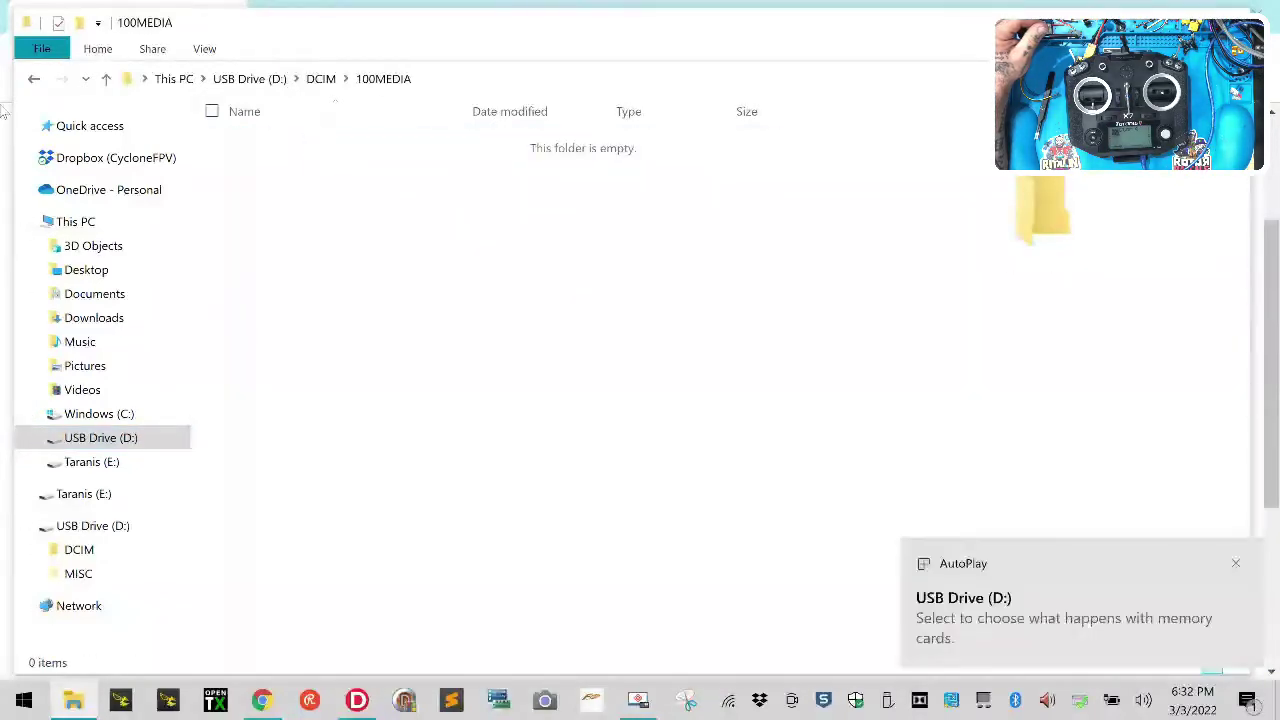
pyautogui.click(38, 84)
pyautogui.click(38, 84)
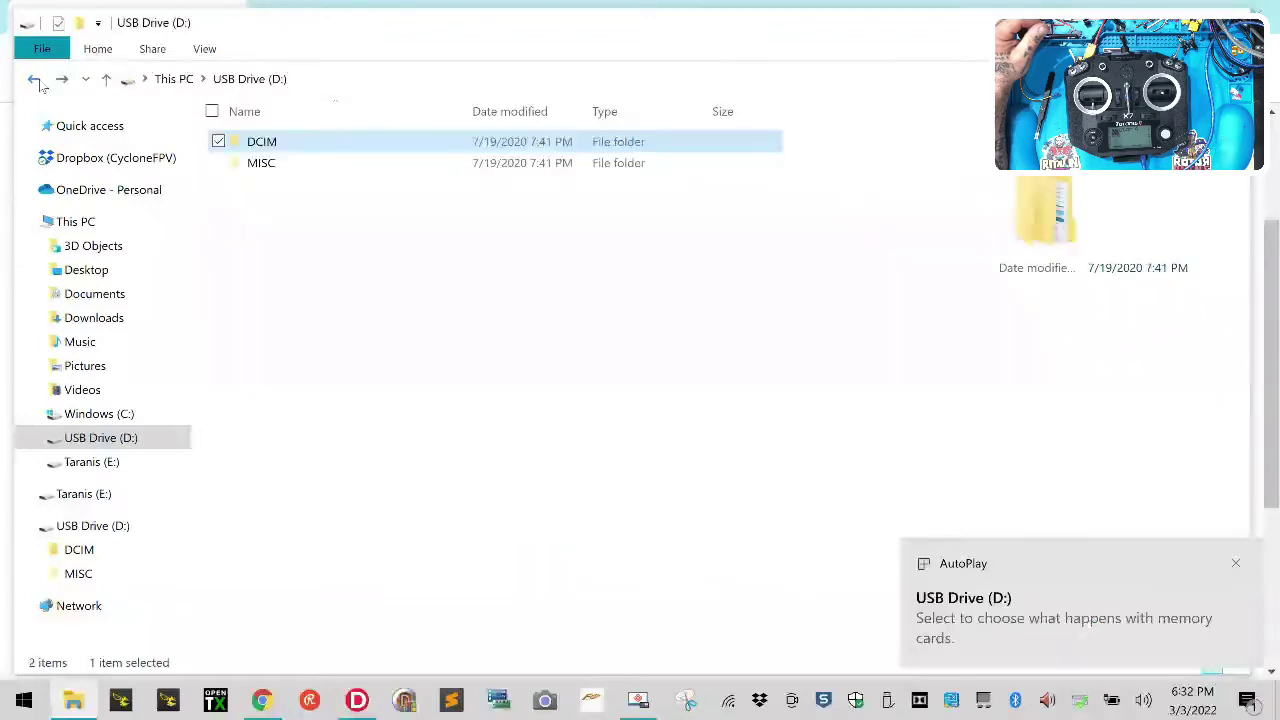
pyautogui.doubleClick(247, 162)
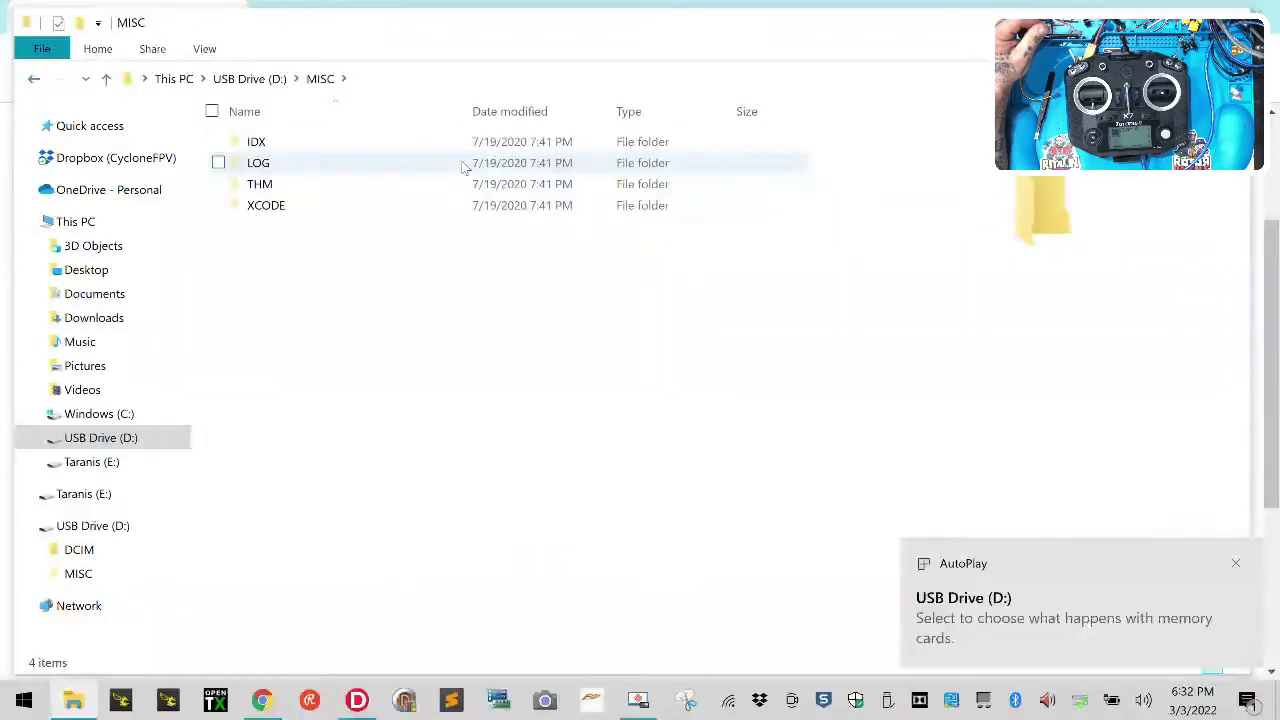
pyautogui.click(33, 84)
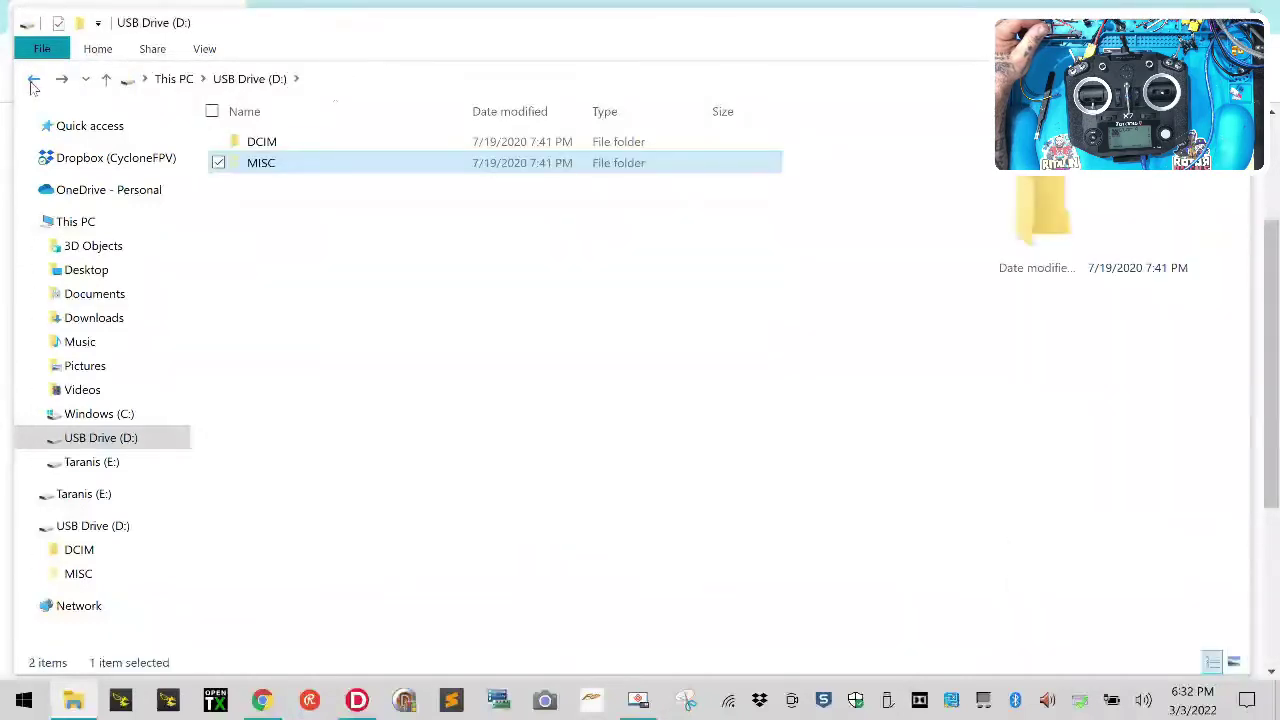
pyautogui.click(94, 317)
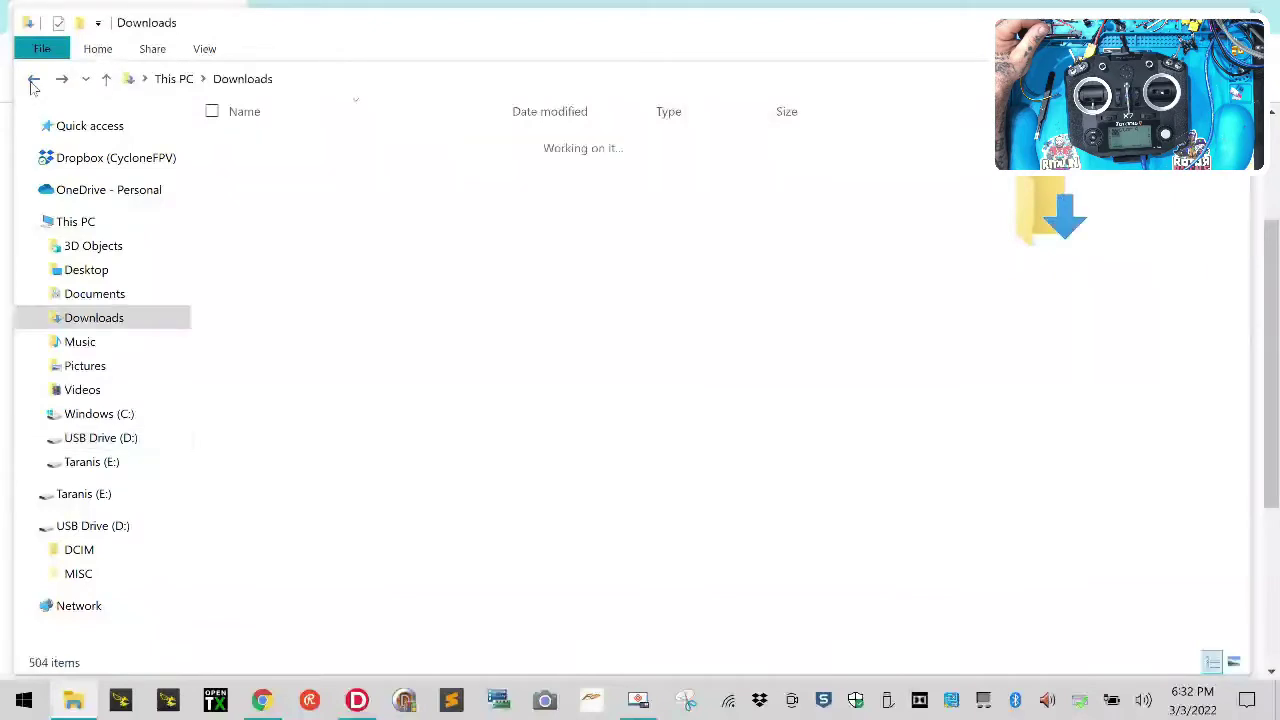
# Check the file system and capacity of USB Drive (D:) in its properties
pyautogui.rightClick(100, 446)
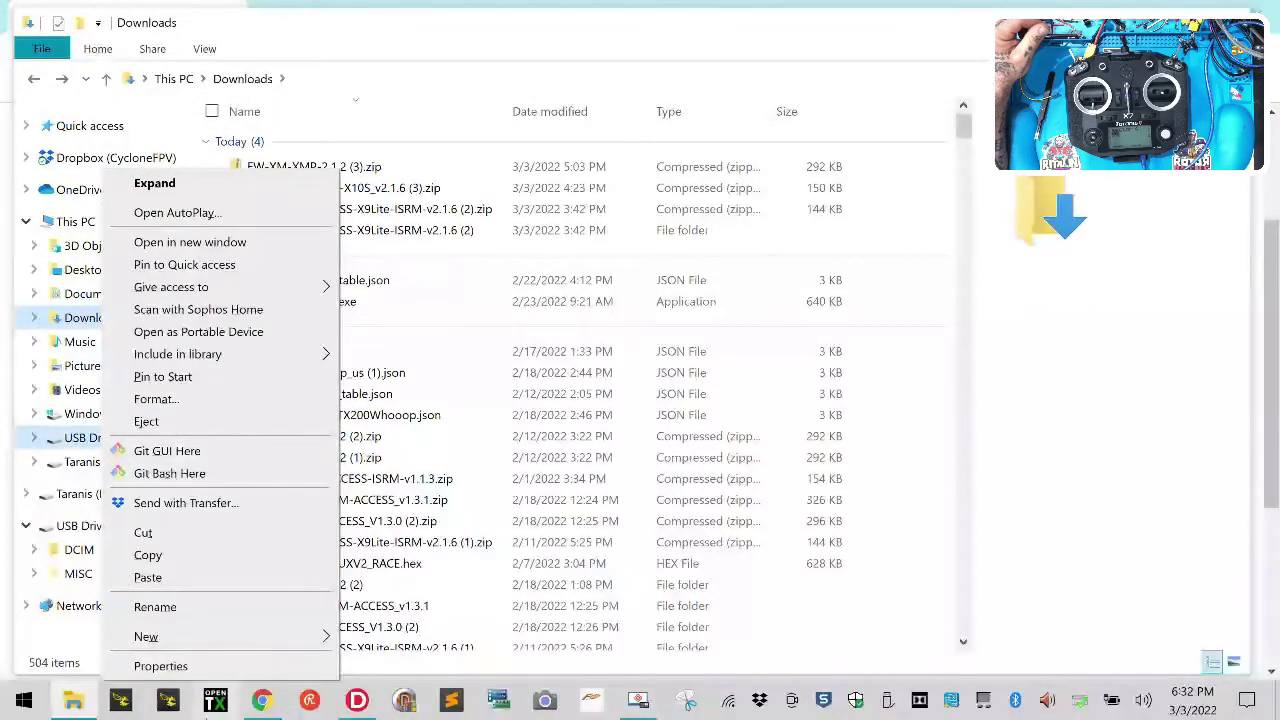
pyautogui.click(235, 667)
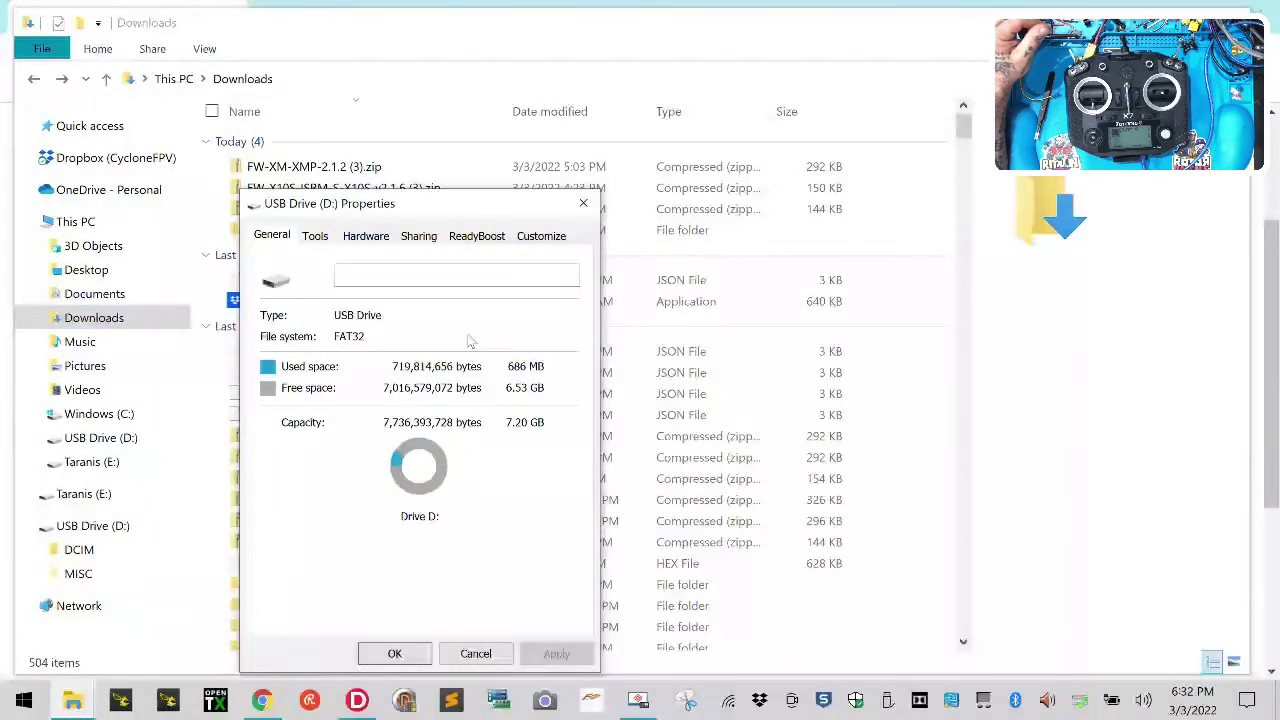
pyautogui.click(480, 659)
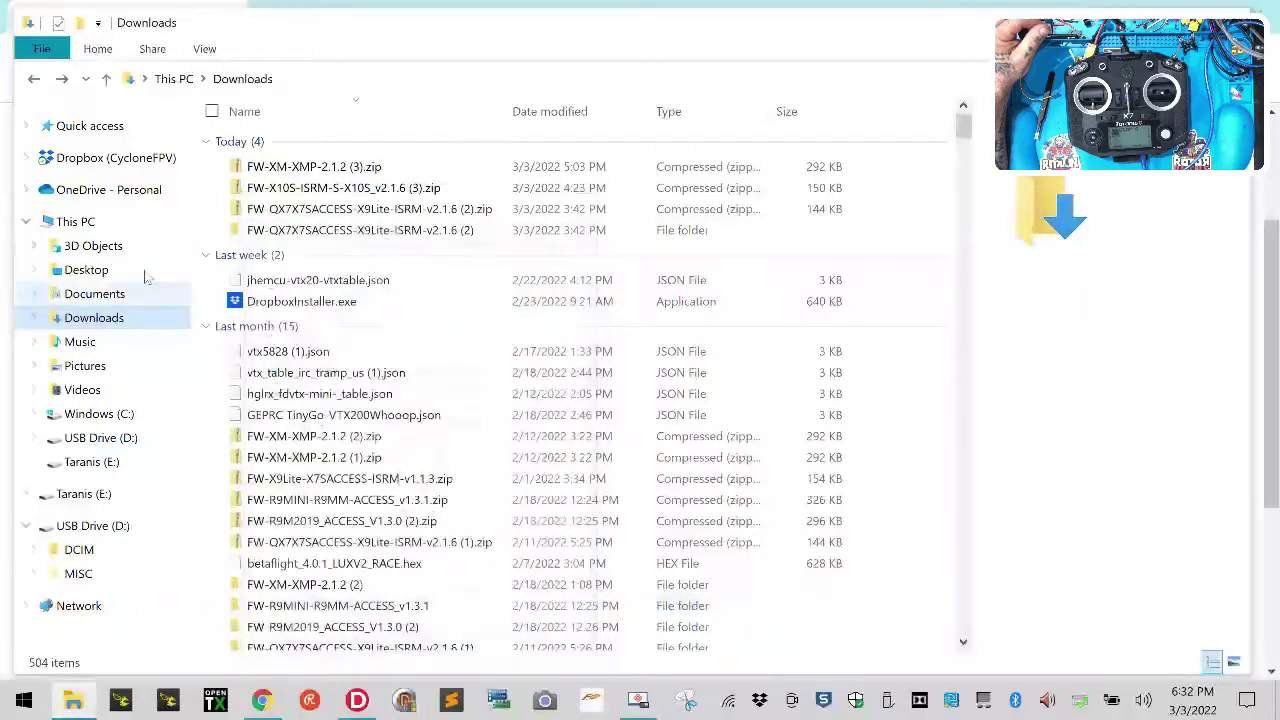
# Quick-format USB Drive (D:) as FAT32 with an allocation unit size of 32 kilobytes and close the format dialog
pyautogui.click(101, 444)
pyautogui.rightClick(101, 449)
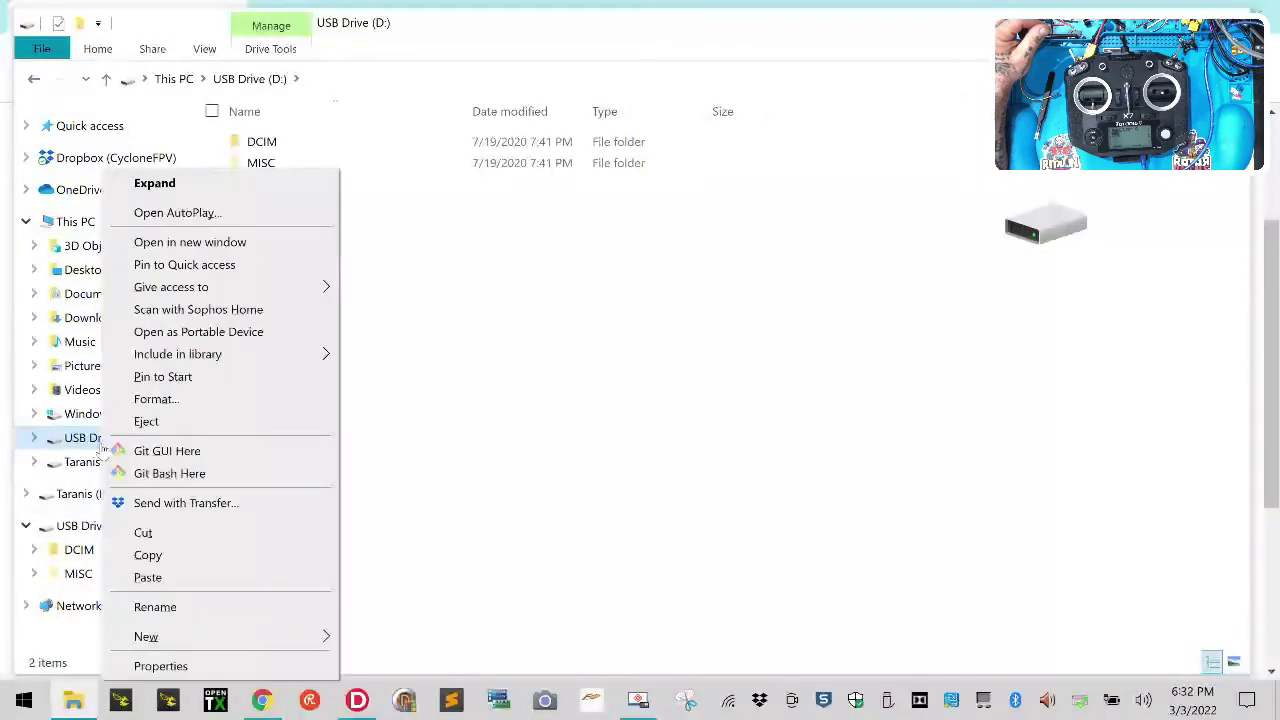
pyautogui.click(203, 397)
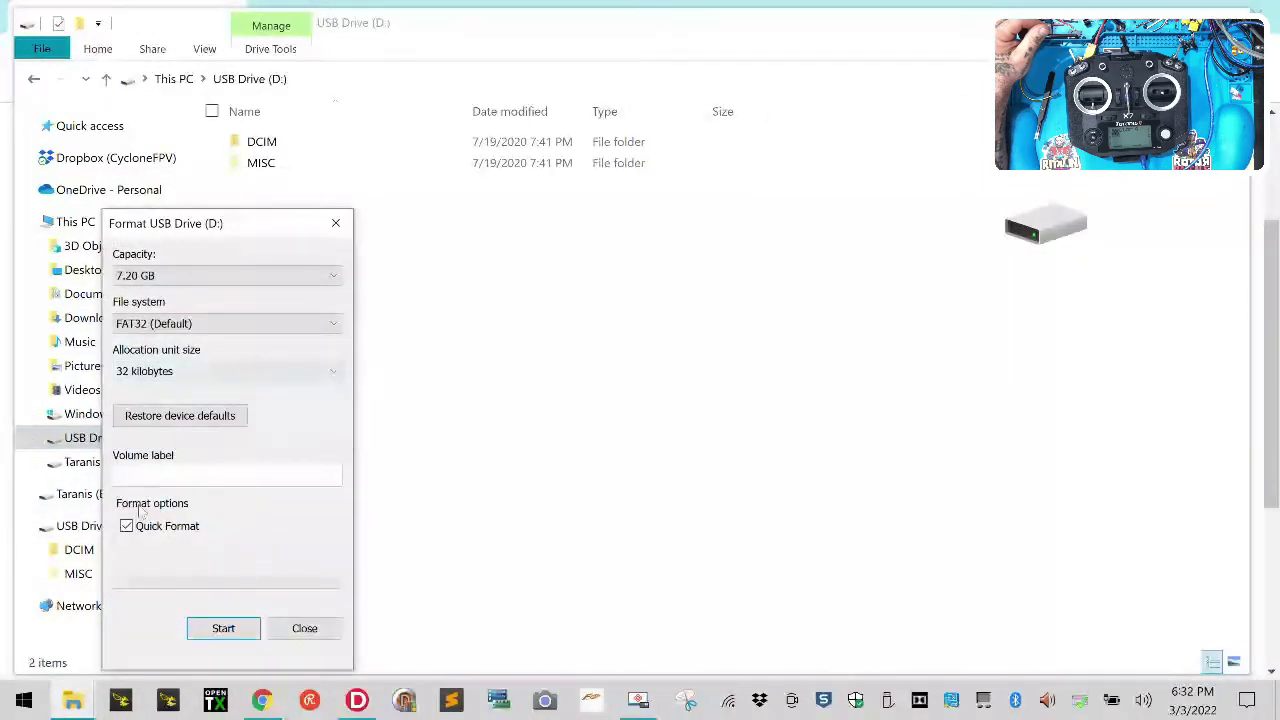
pyautogui.click(232, 634)
pyautogui.click(689, 355)
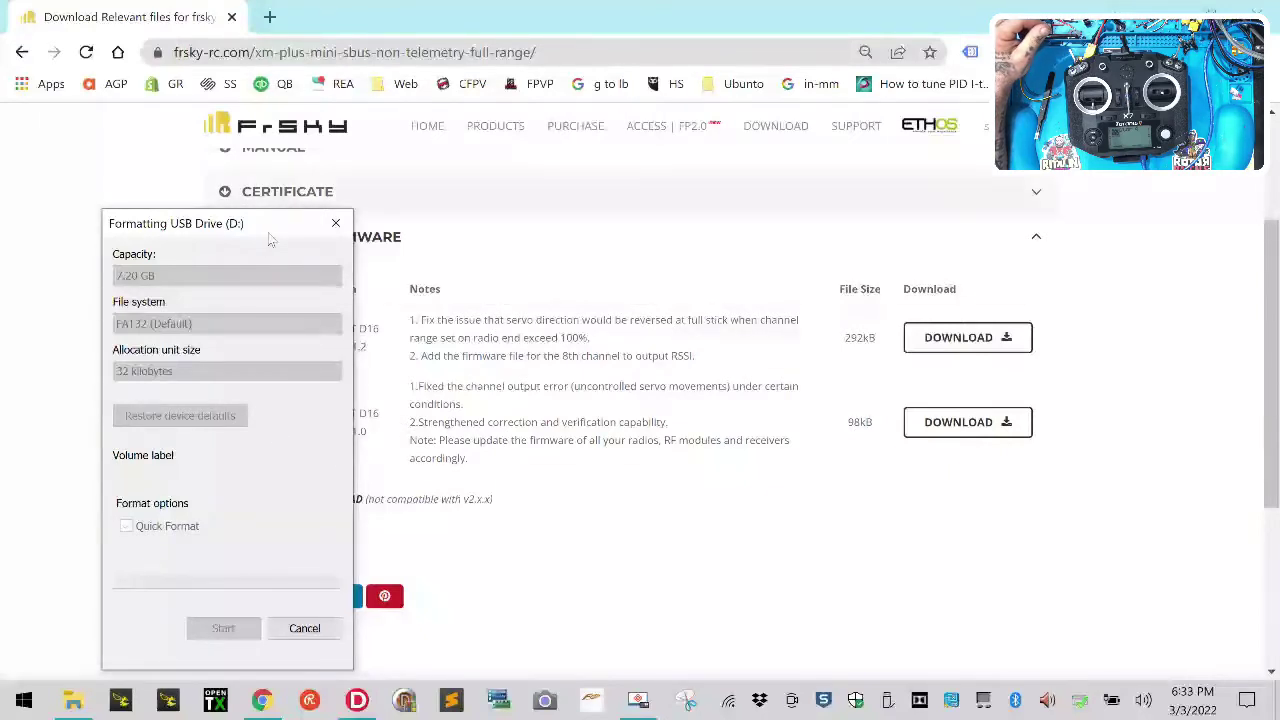
pyautogui.moveTo(269, 240); pyautogui.dragTo(451, 203)
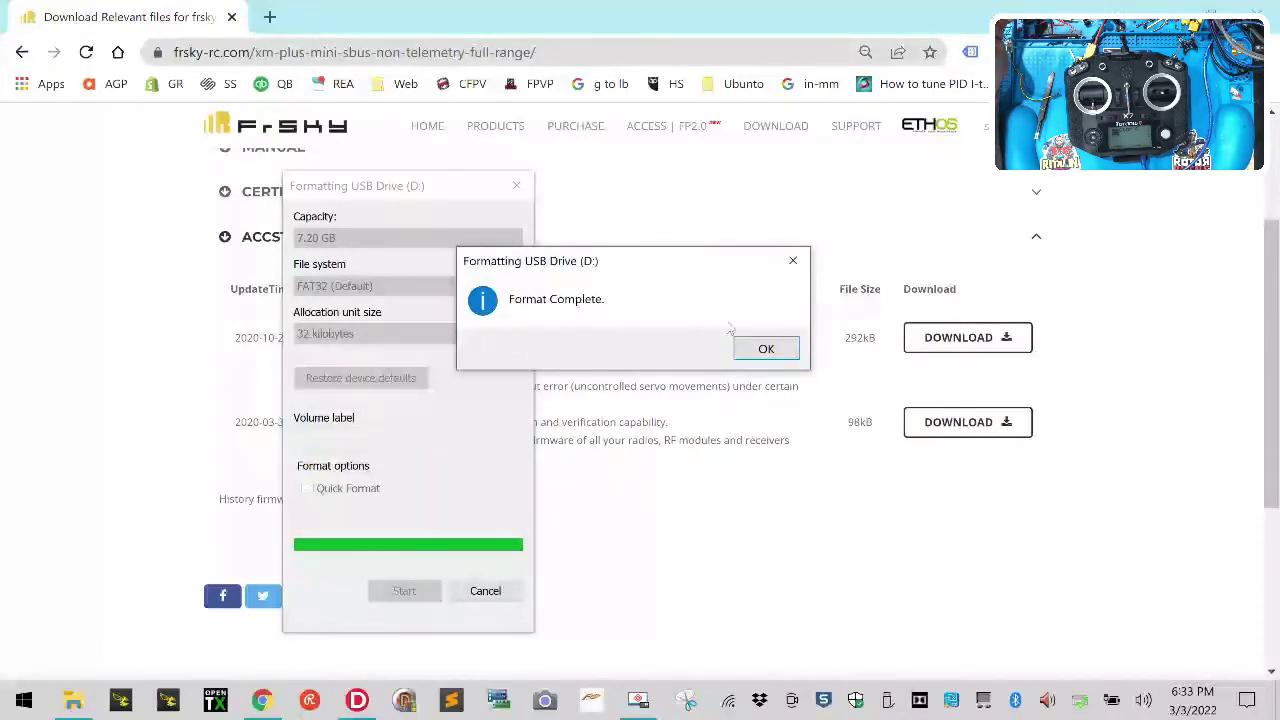
pyautogui.click(760, 352)
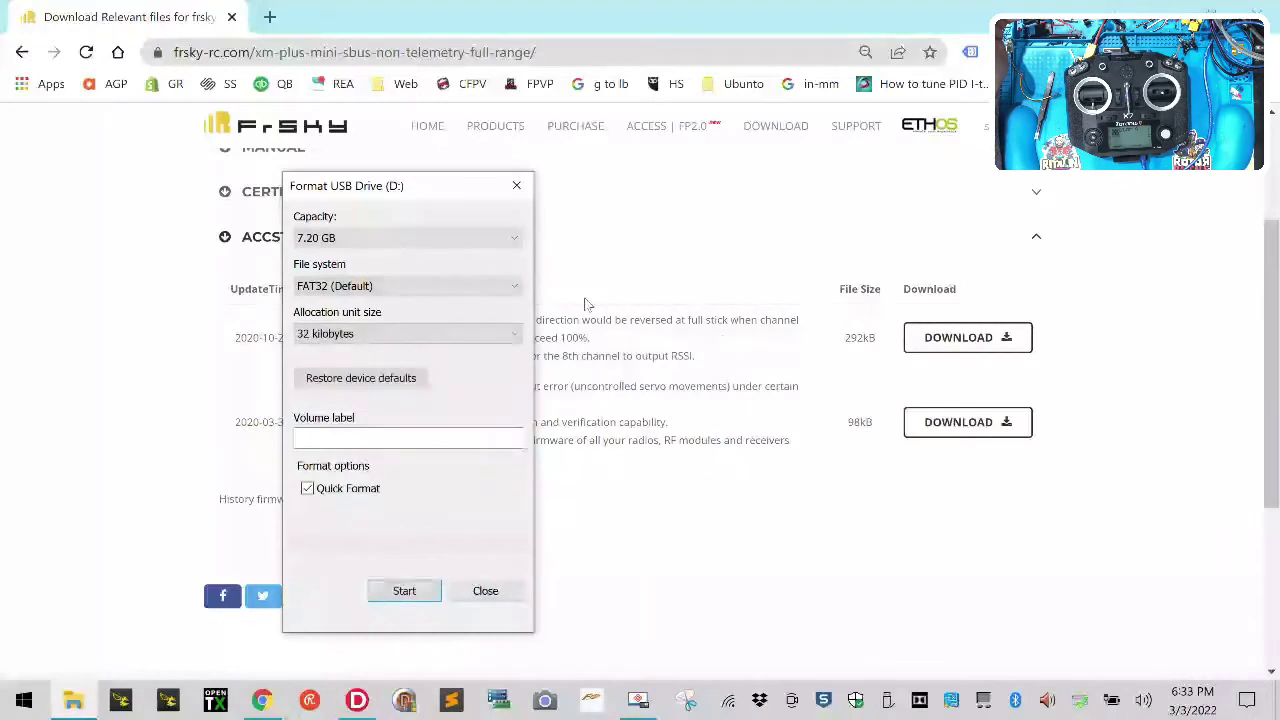
pyautogui.click(507, 599)
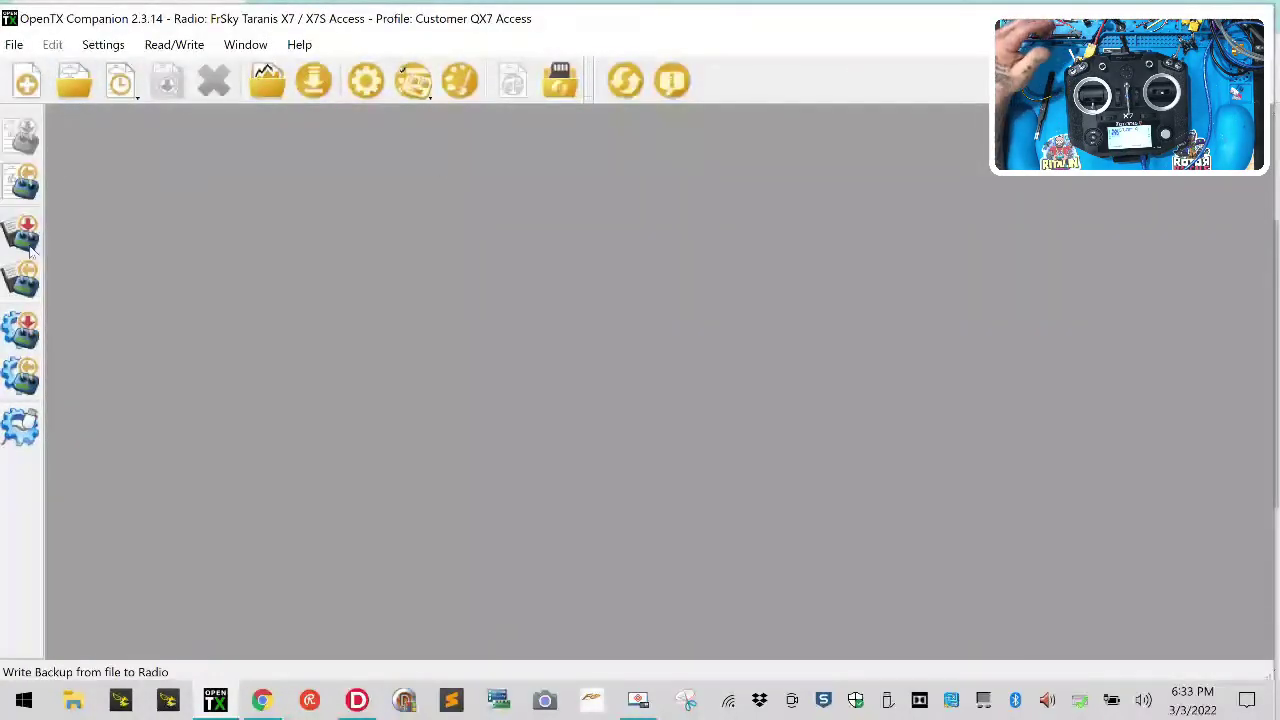
# In OpenTX Companion, try to flash opentx-2.3.14-otx.bin to the radio using the firmware start screen
pyautogui.click(25, 328)
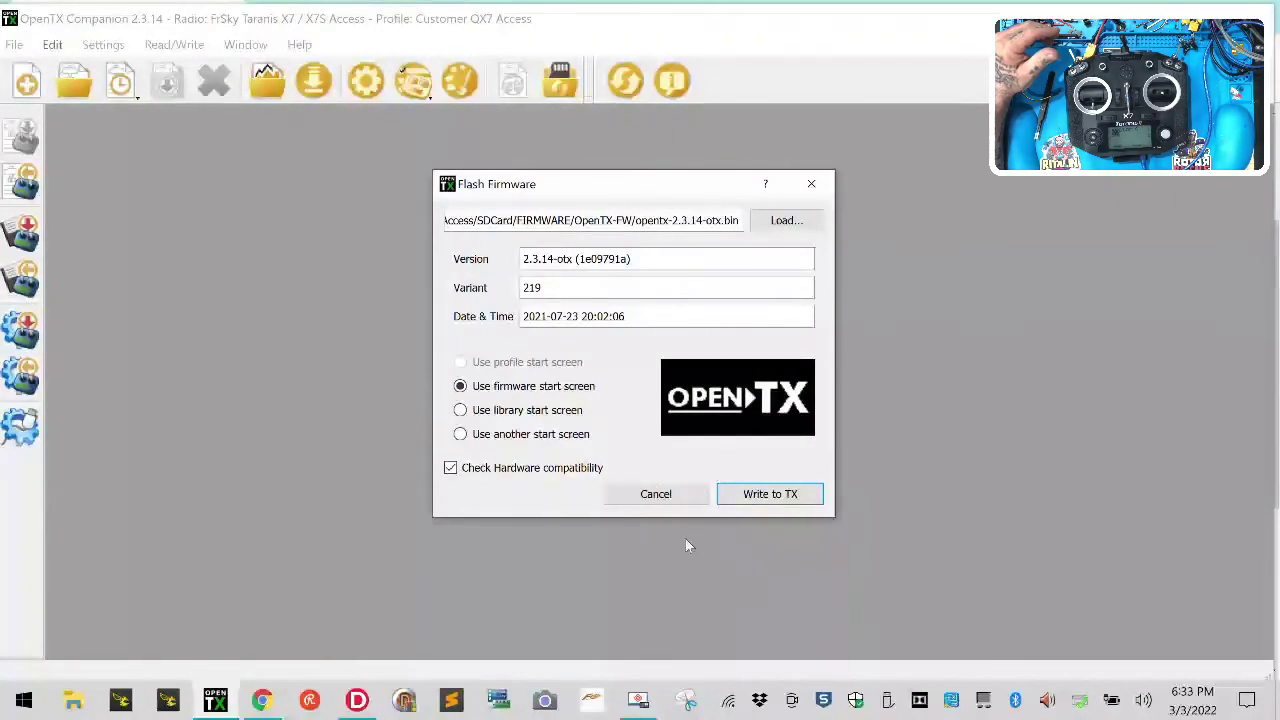
pyautogui.moveTo(661, 222); pyautogui.dragTo(375, 220)
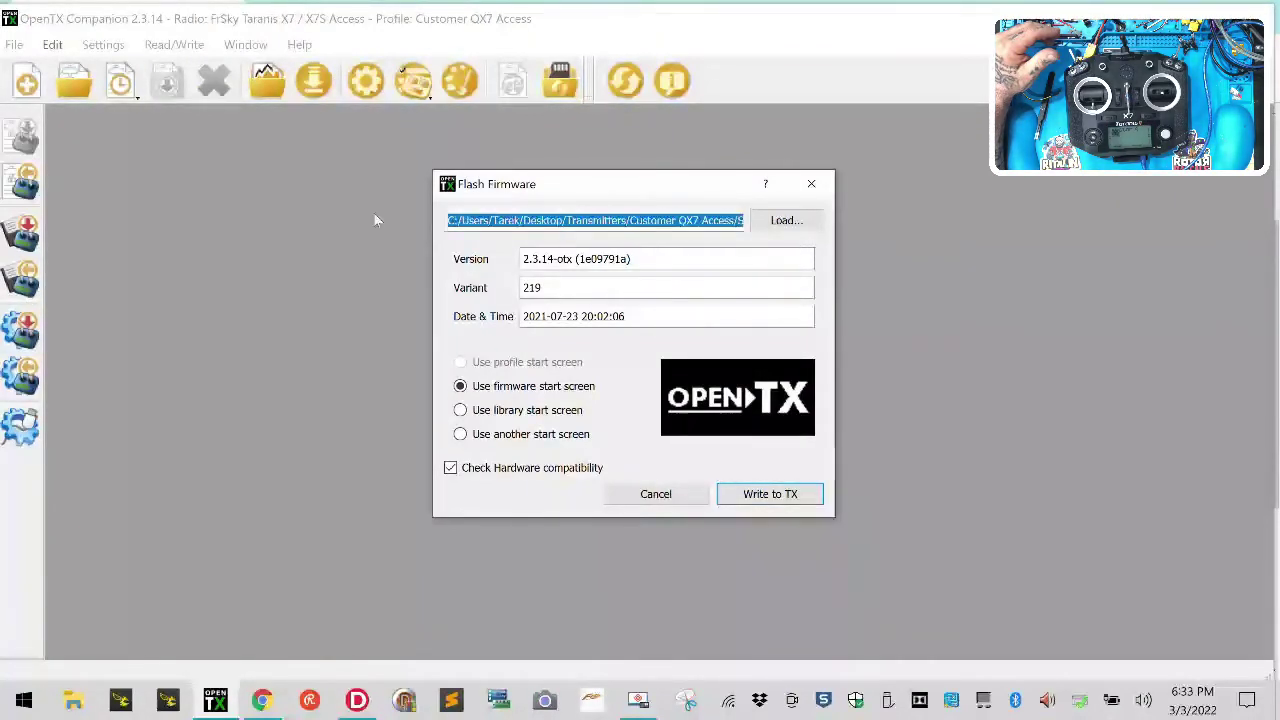
pyautogui.click(787, 496)
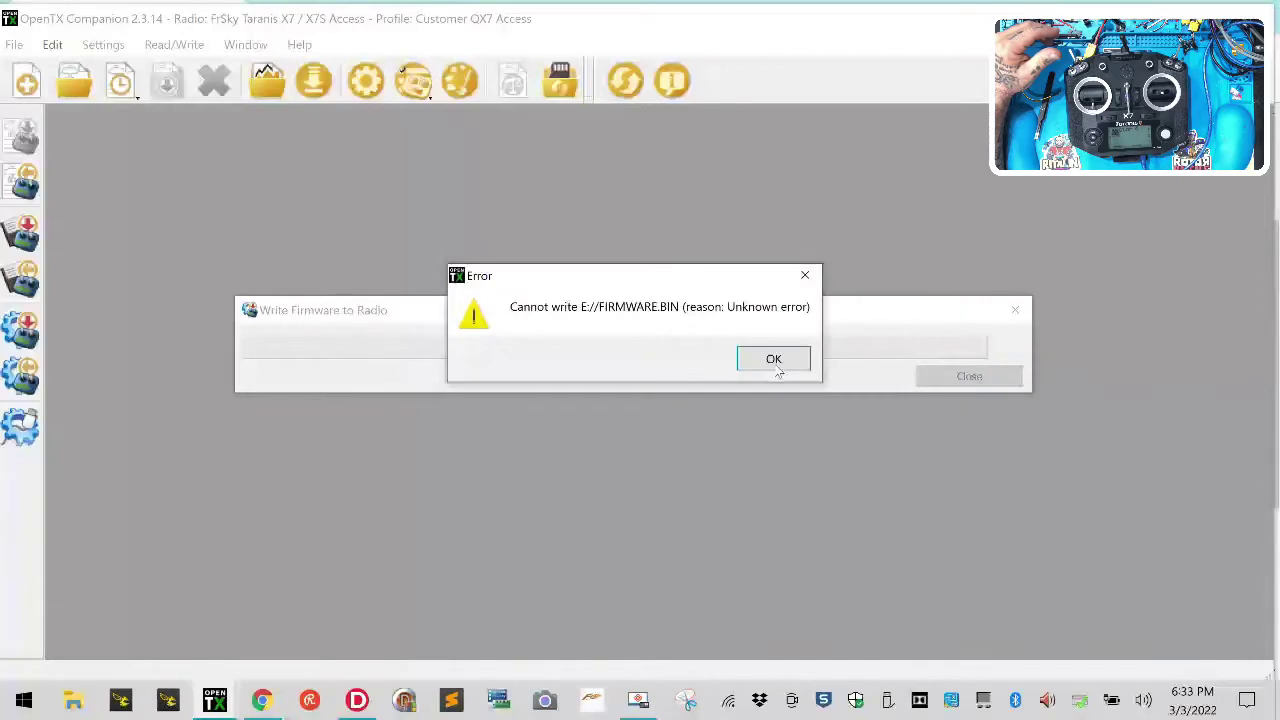
pyautogui.click(776, 368)
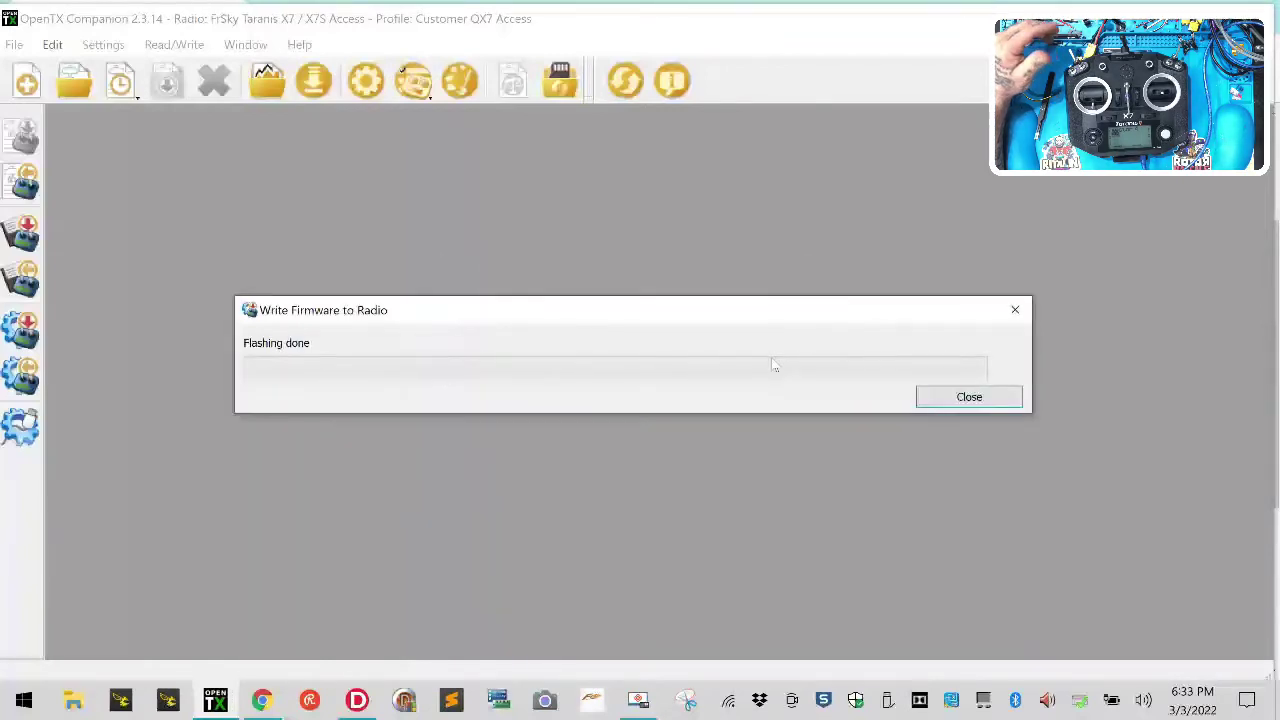
pyautogui.click(962, 396)
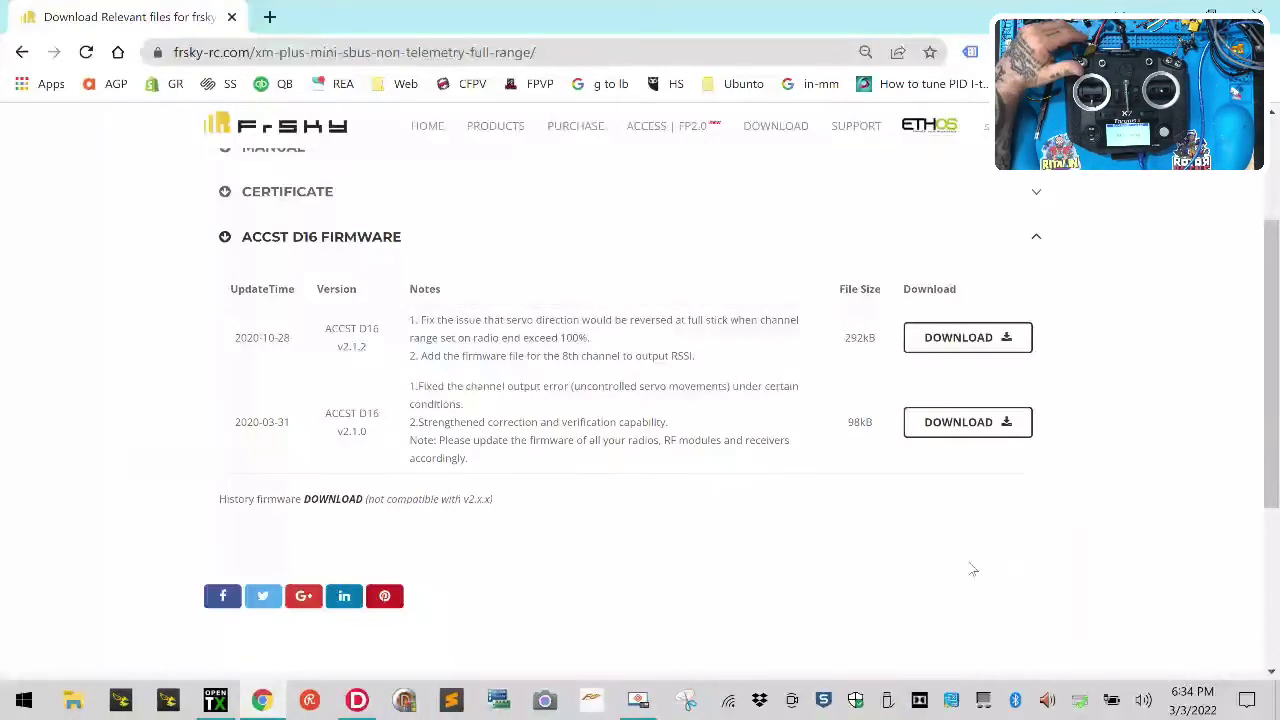
# Return to OpenTX Companion and write the opentx-2.3.14-otx.bin firmware to the radio with the hardware compatibility check enabled
pyautogui.click(215, 699)
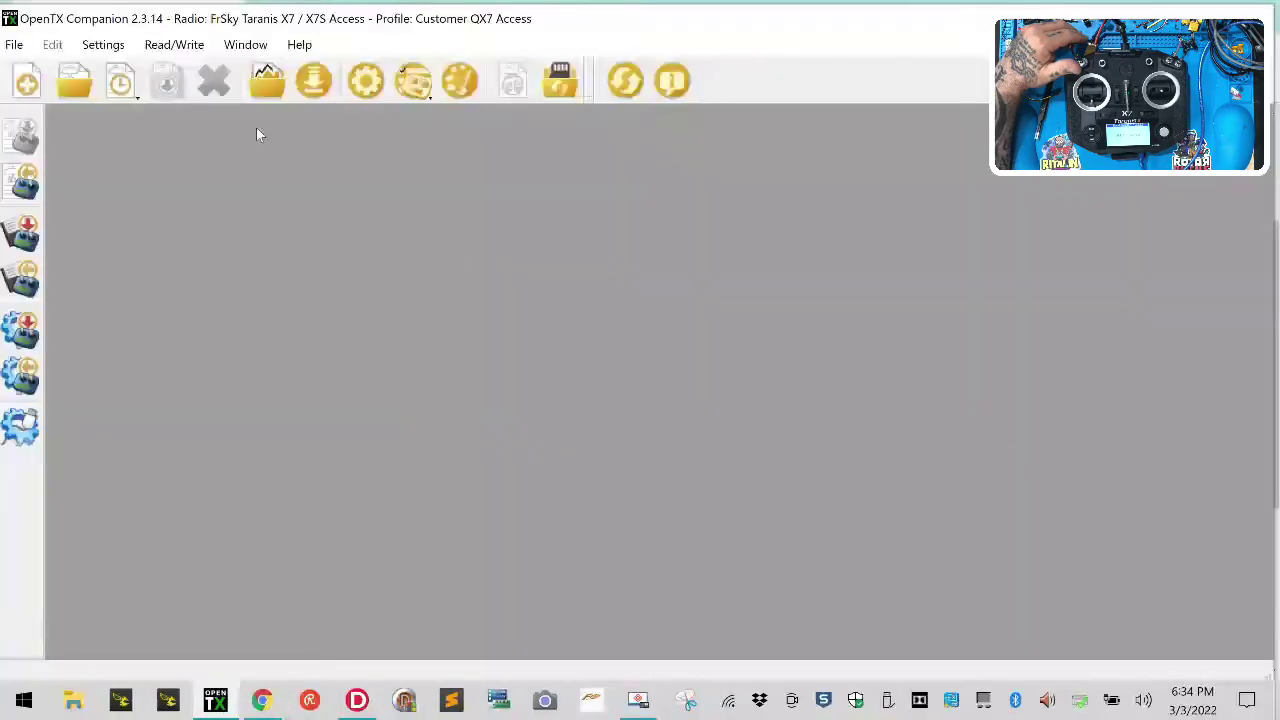
pyautogui.click(22, 328)
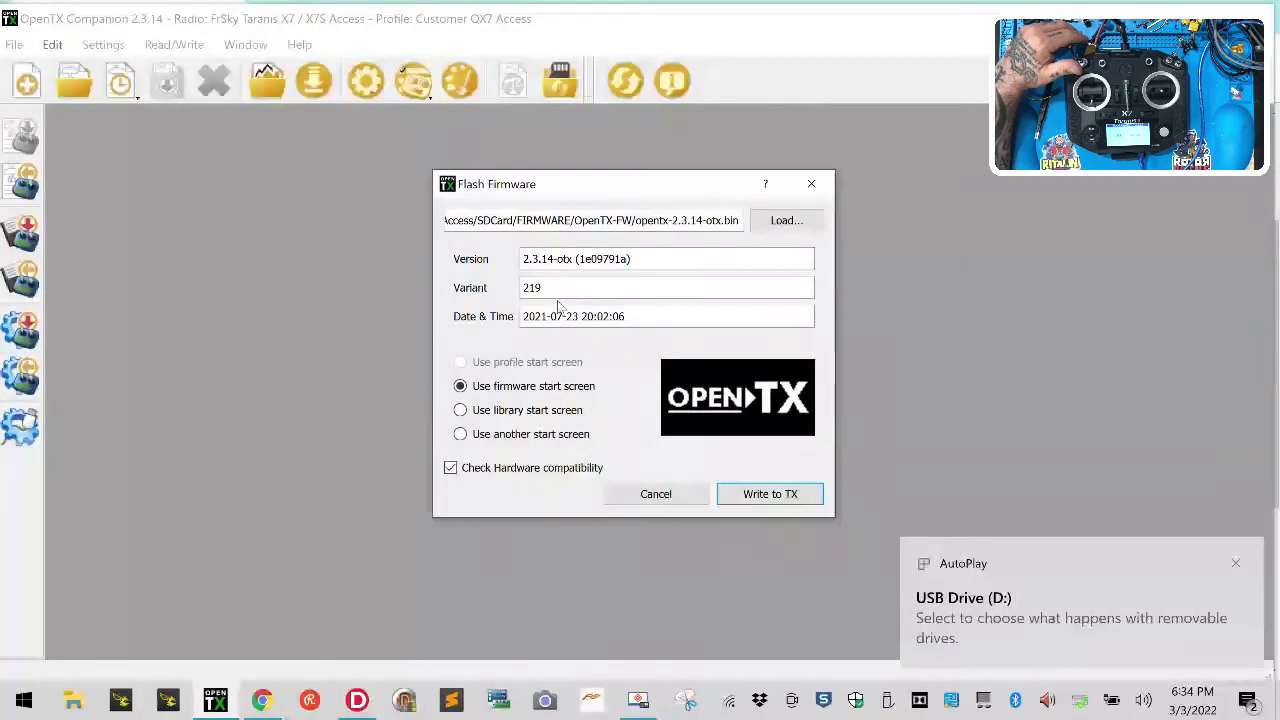
pyautogui.click(758, 493)
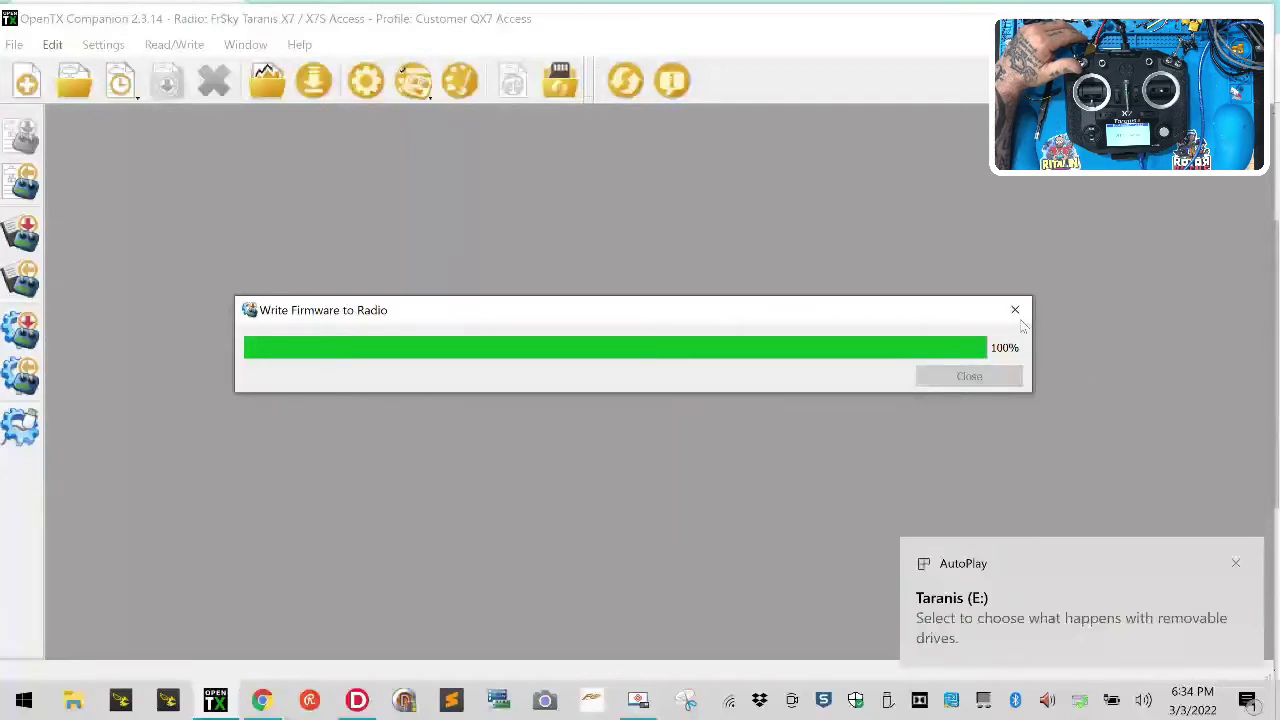
pyautogui.click(975, 397)
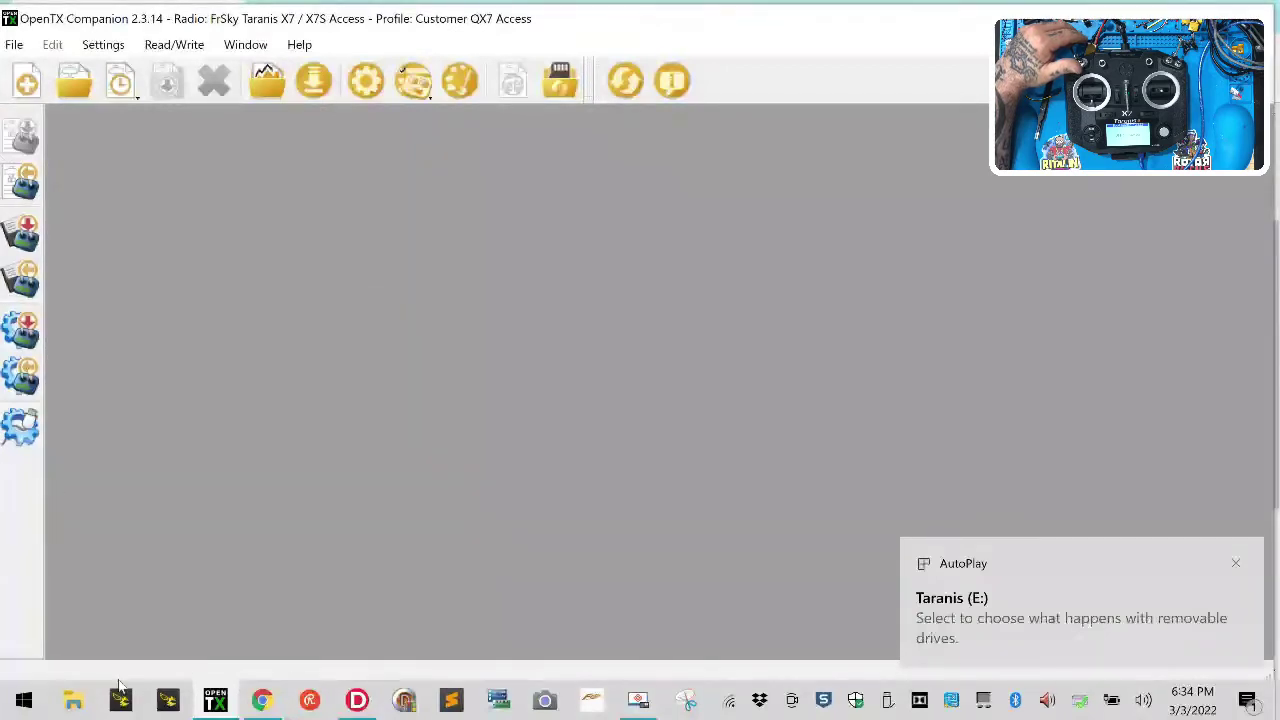
# In File Explorer, open the SDCard folder of Customer QX7 Access inside the desktop's Transmitters folder
pyautogui.click(73, 700)
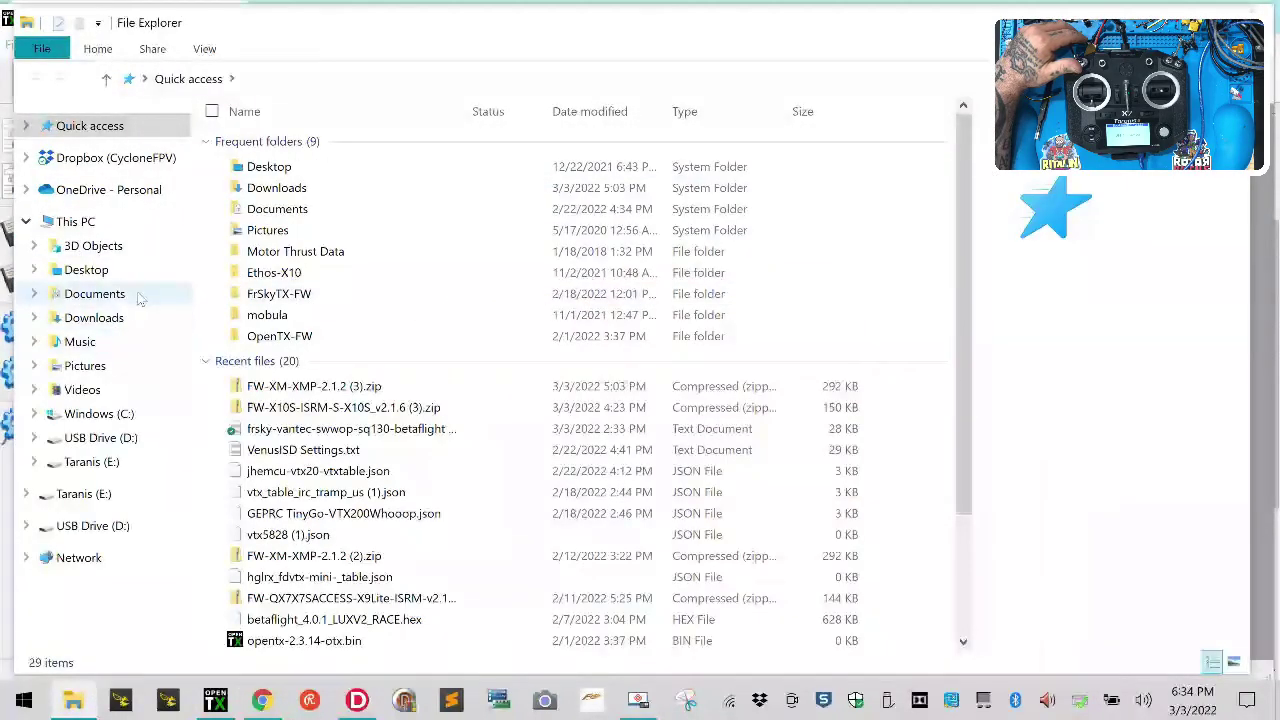
pyautogui.click(120, 270)
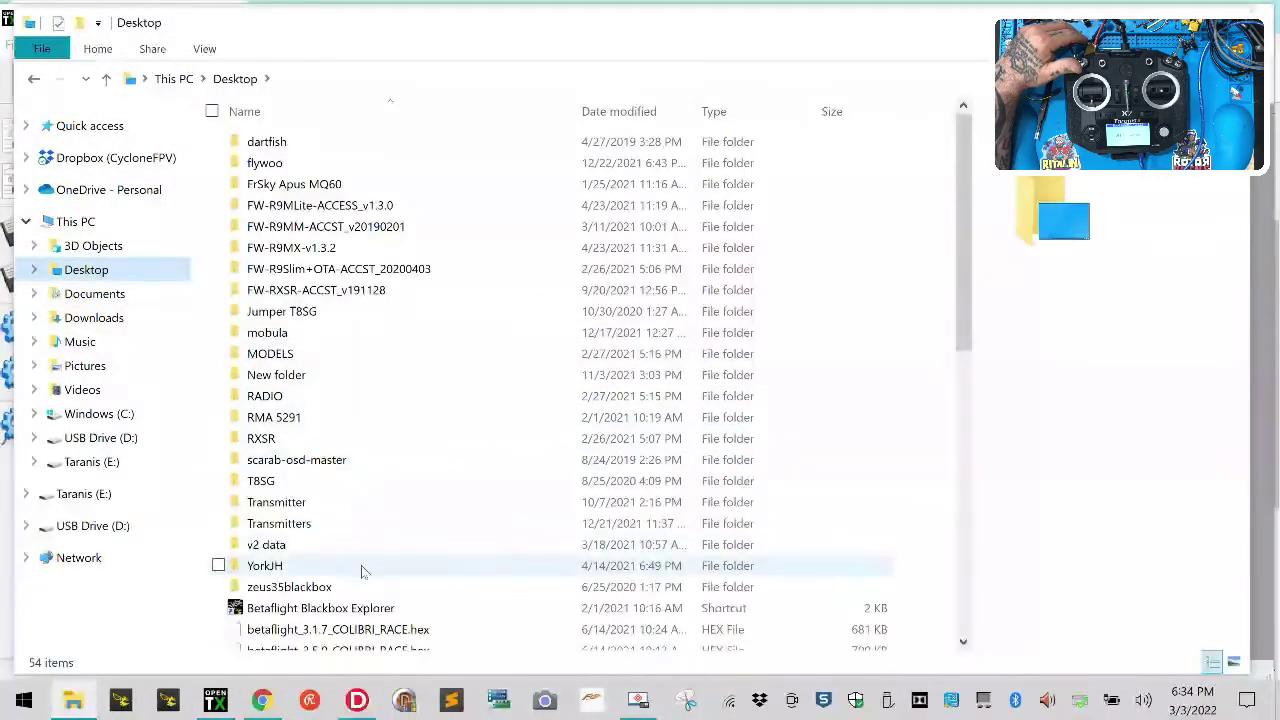
pyautogui.doubleClick(395, 524)
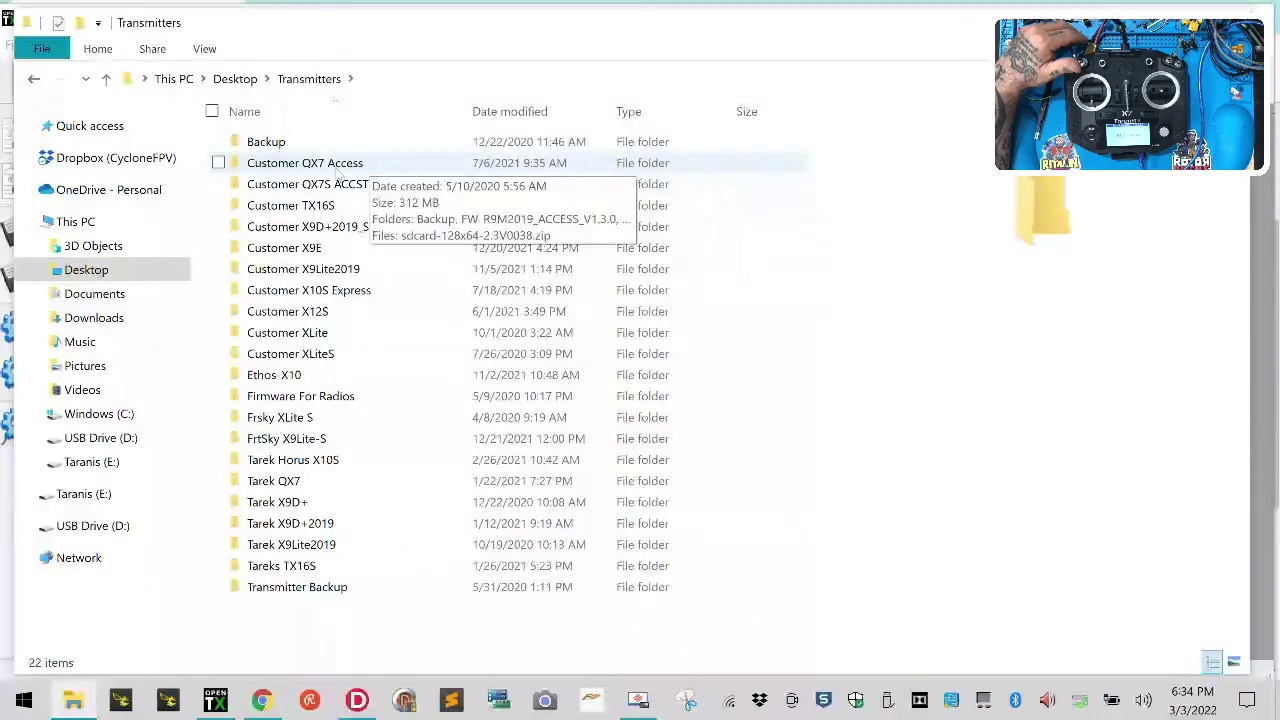
pyautogui.doubleClick(341, 168)
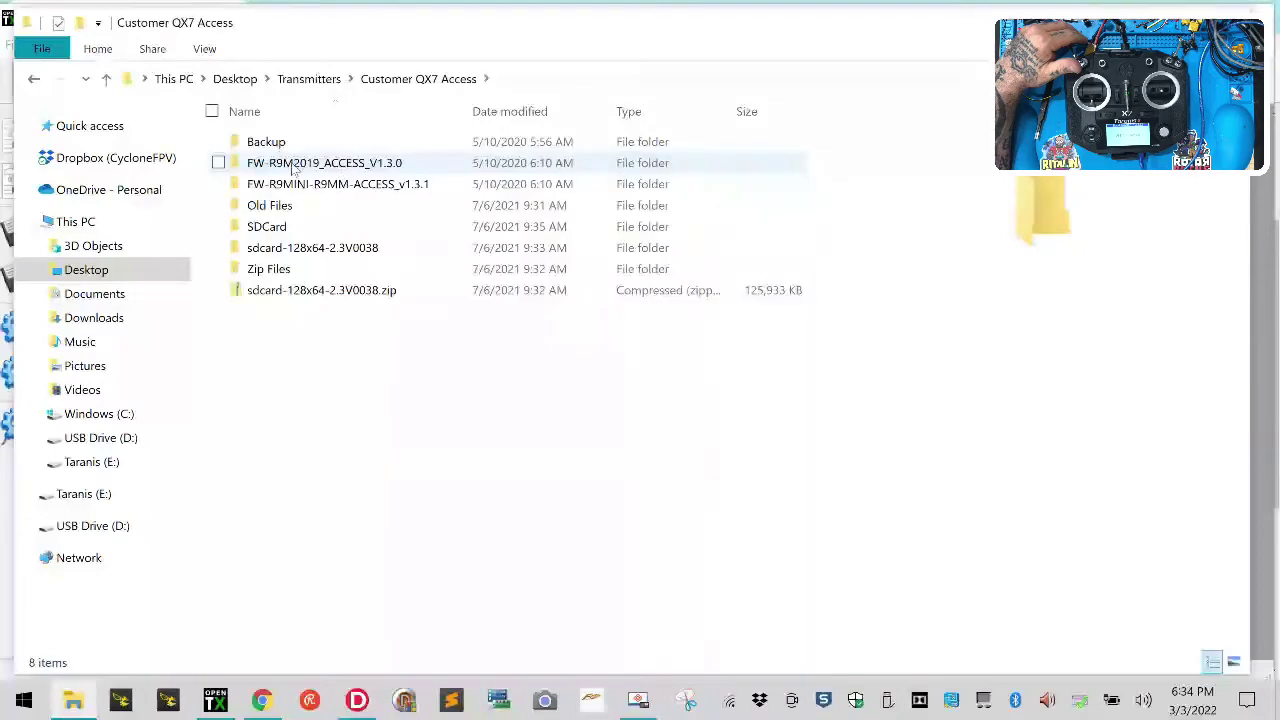
pyautogui.doubleClick(266, 227)
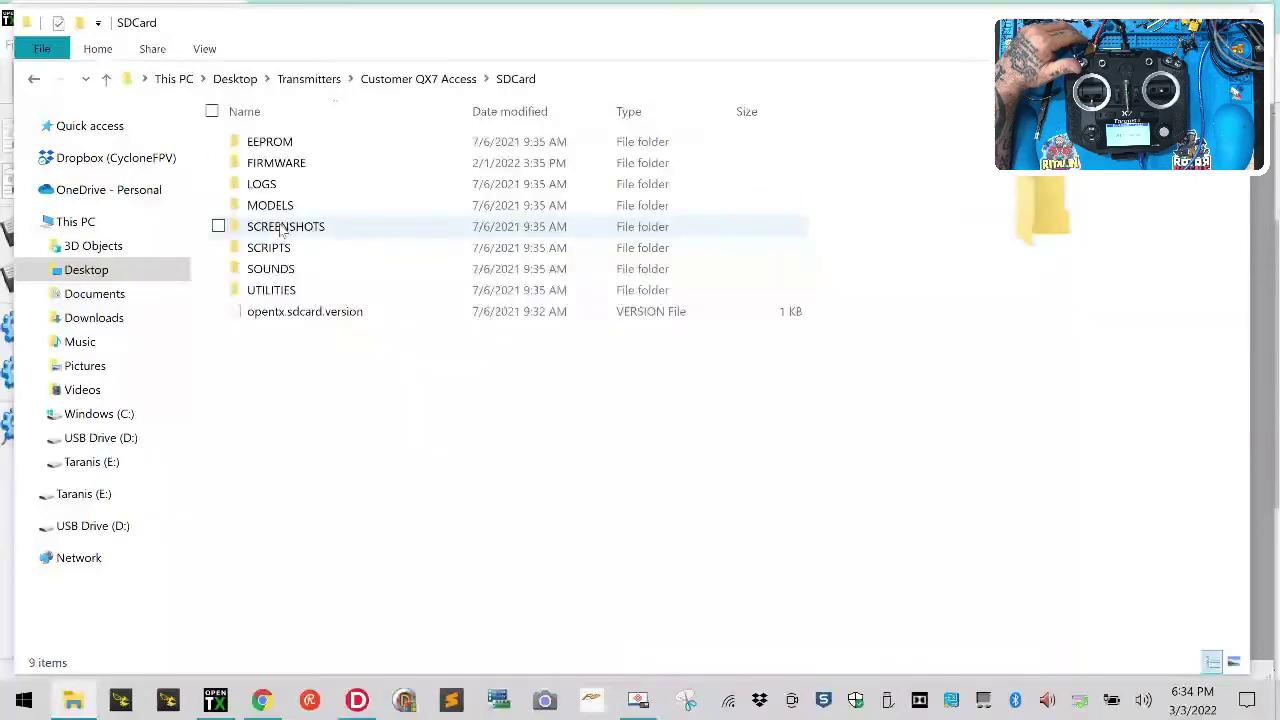
# Delete the outdated opentx-2.3.13-otx.bin from the OpenTX-FW folder inside FIRMWARE
pyautogui.doubleClick(305, 162)
pyautogui.doubleClick(306, 163)
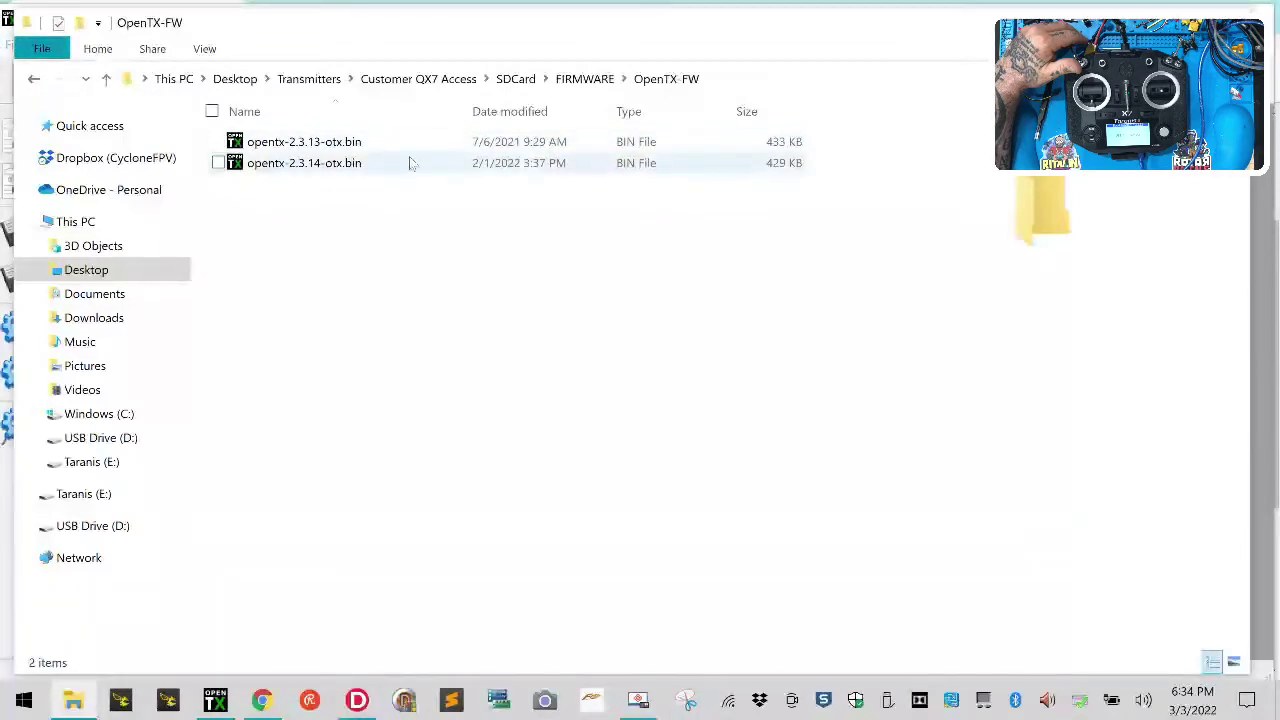
pyautogui.click(336, 146)
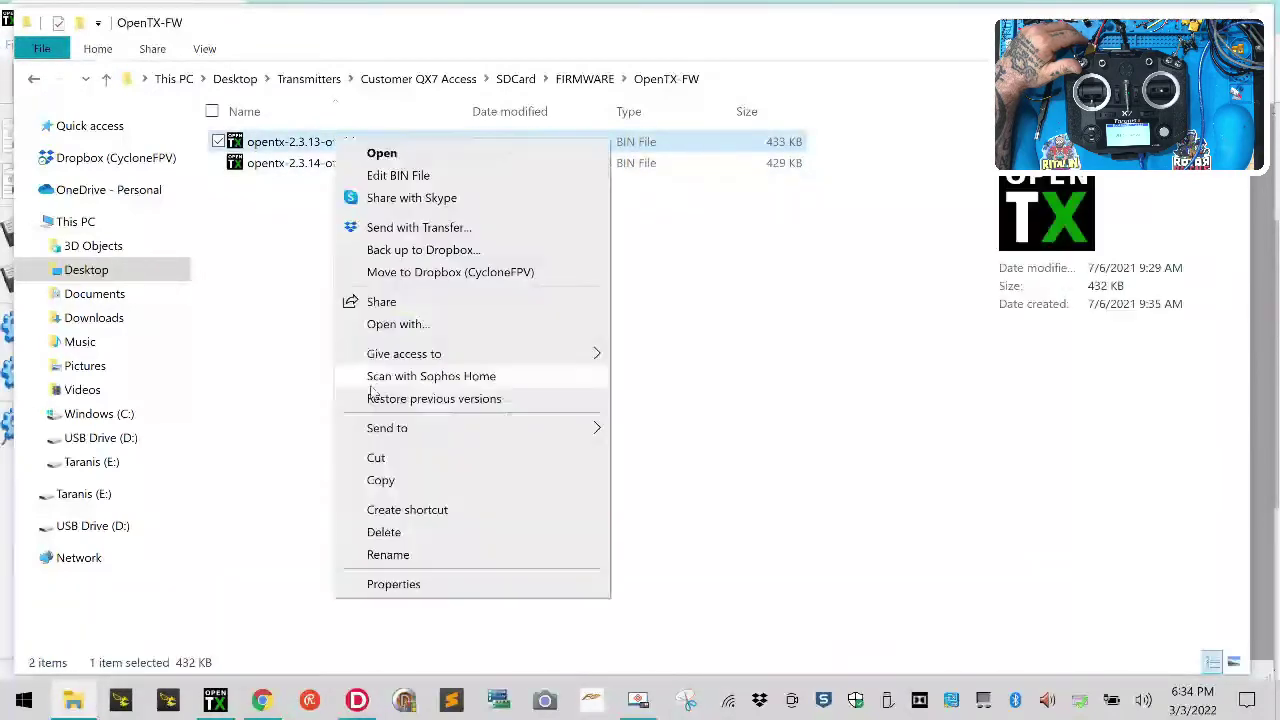
pyautogui.click(435, 531)
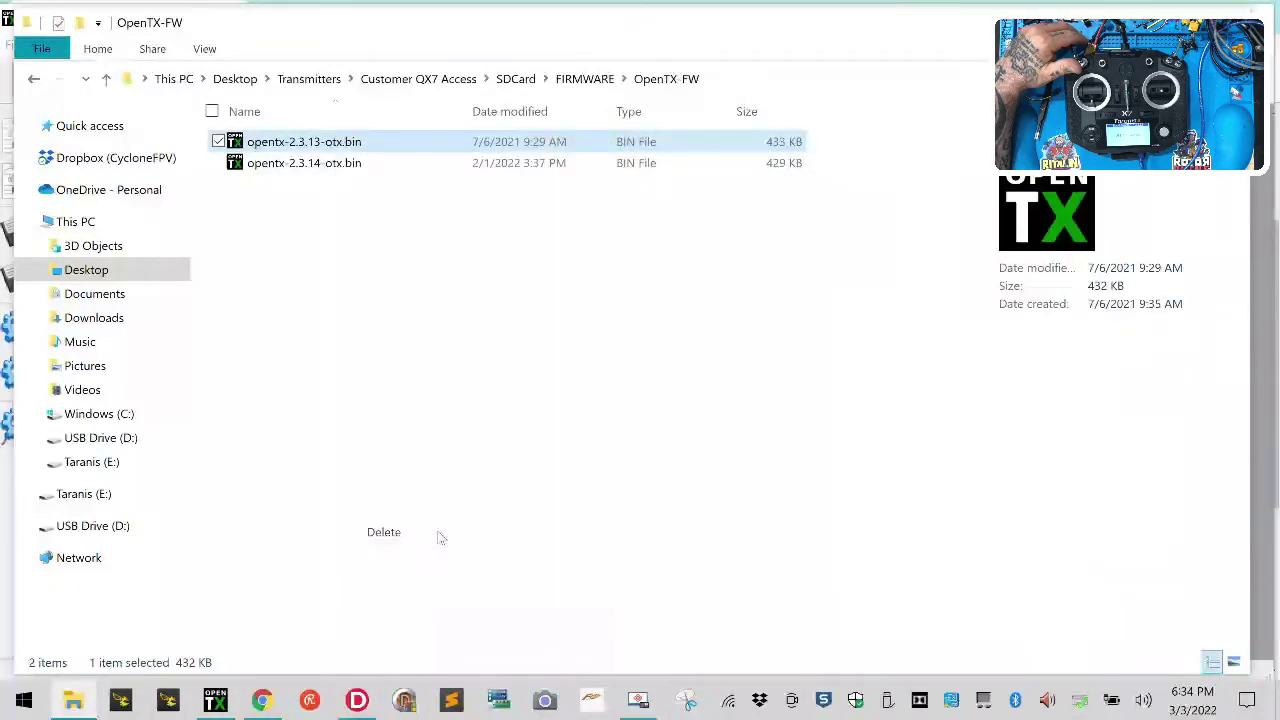
# Check which transmitter module firmware is stored in the FrSkyTX-FW folder inside FIRMWARE
pyautogui.click(33, 80)
pyautogui.click(33, 80)
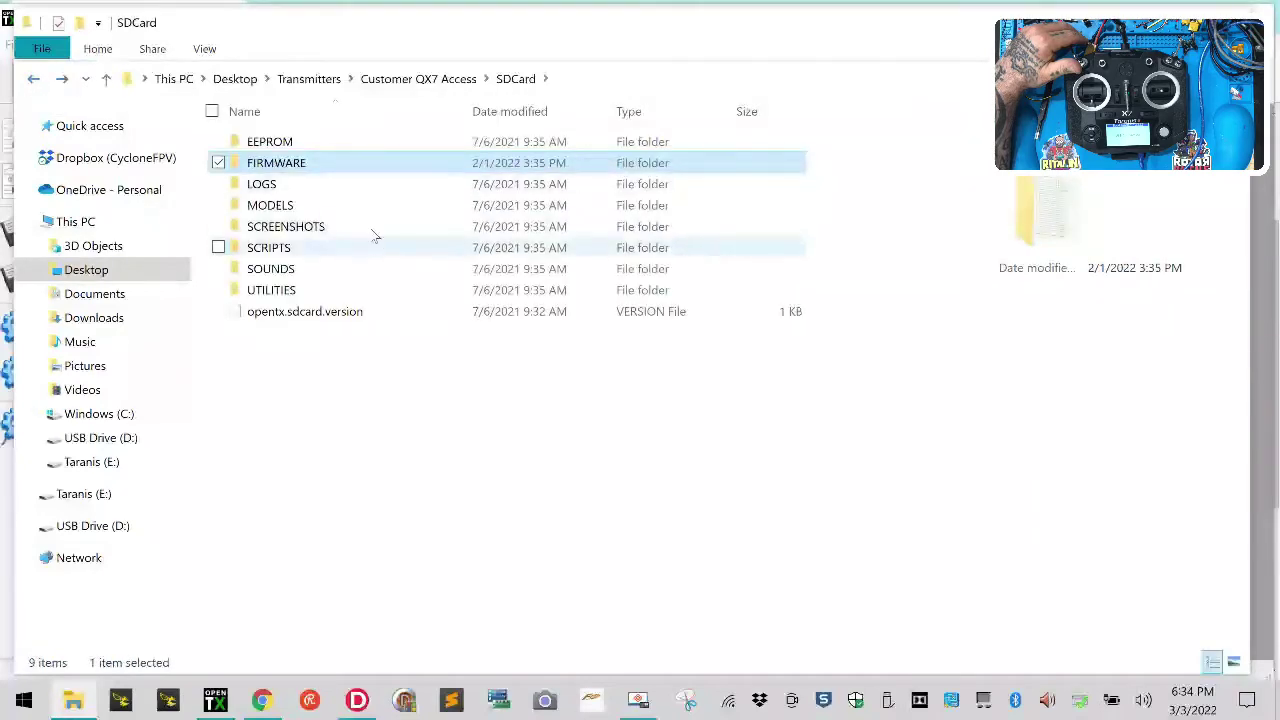
pyautogui.doubleClick(290, 163)
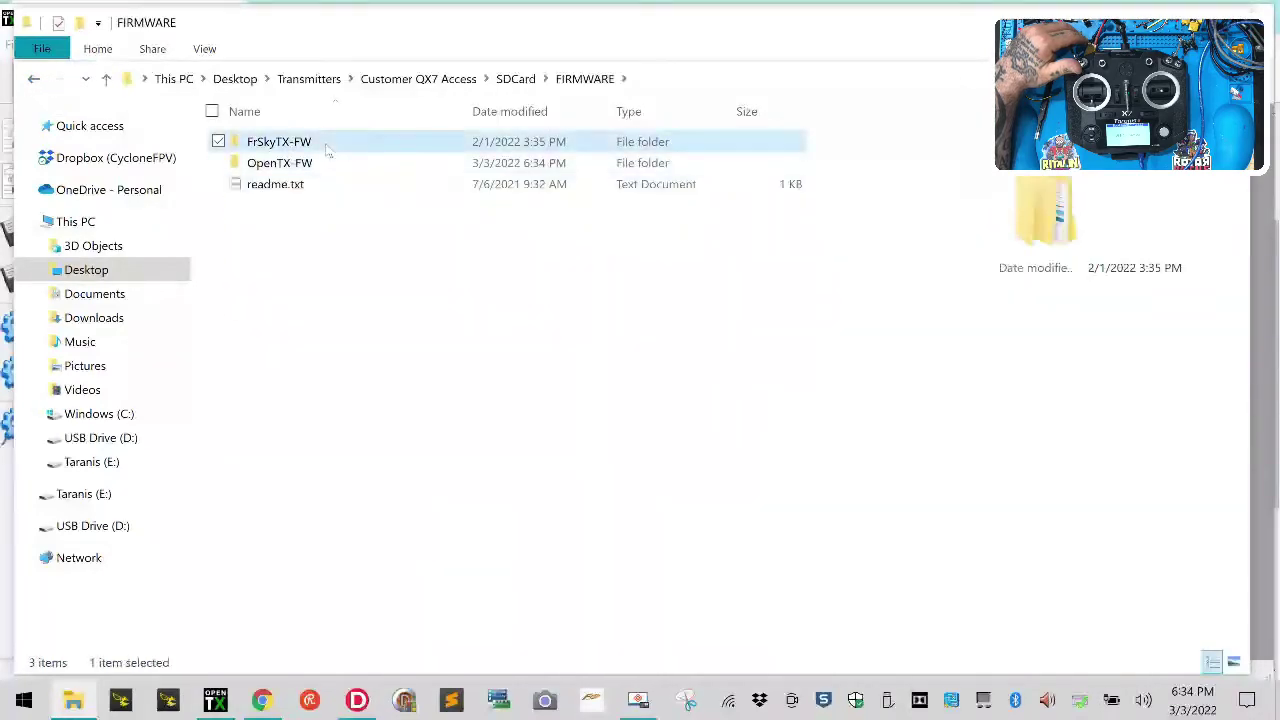
pyautogui.doubleClick(328, 150)
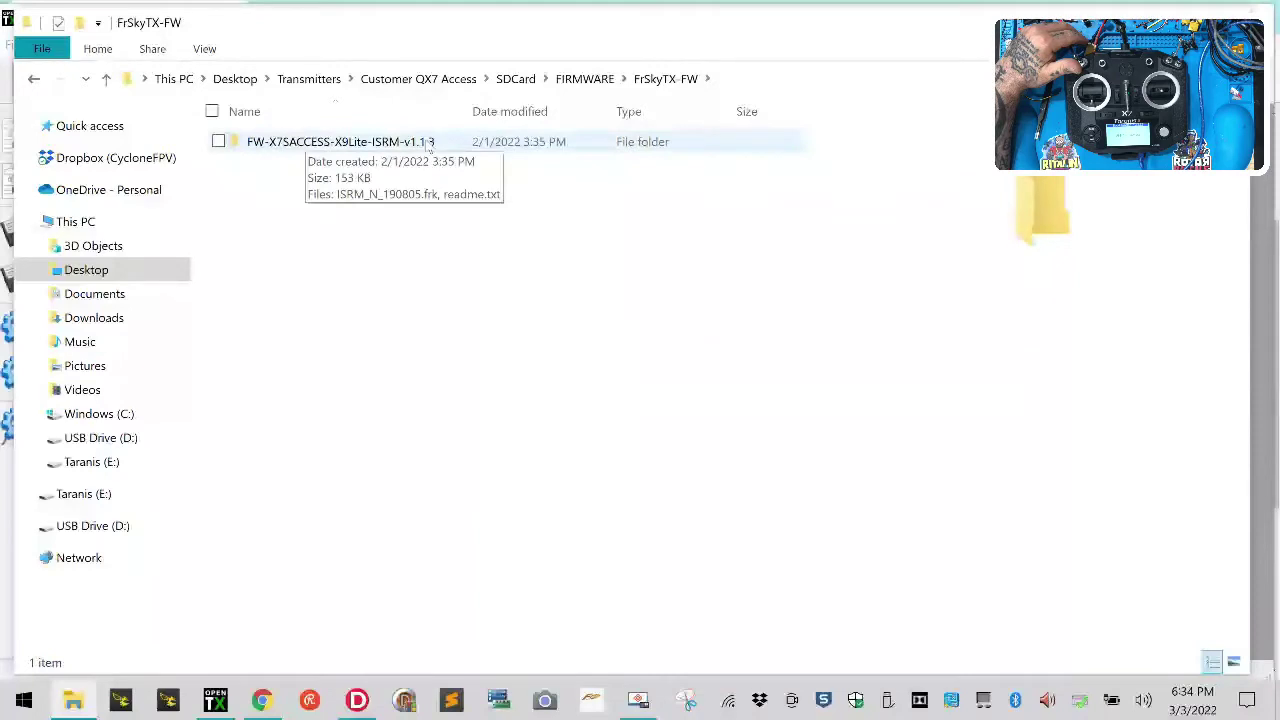
# Create a new folder named FrSkyRX-FW in the SD card's FIRMWARE folder
pyautogui.click(33, 80)
pyautogui.rightClick(323, 294)
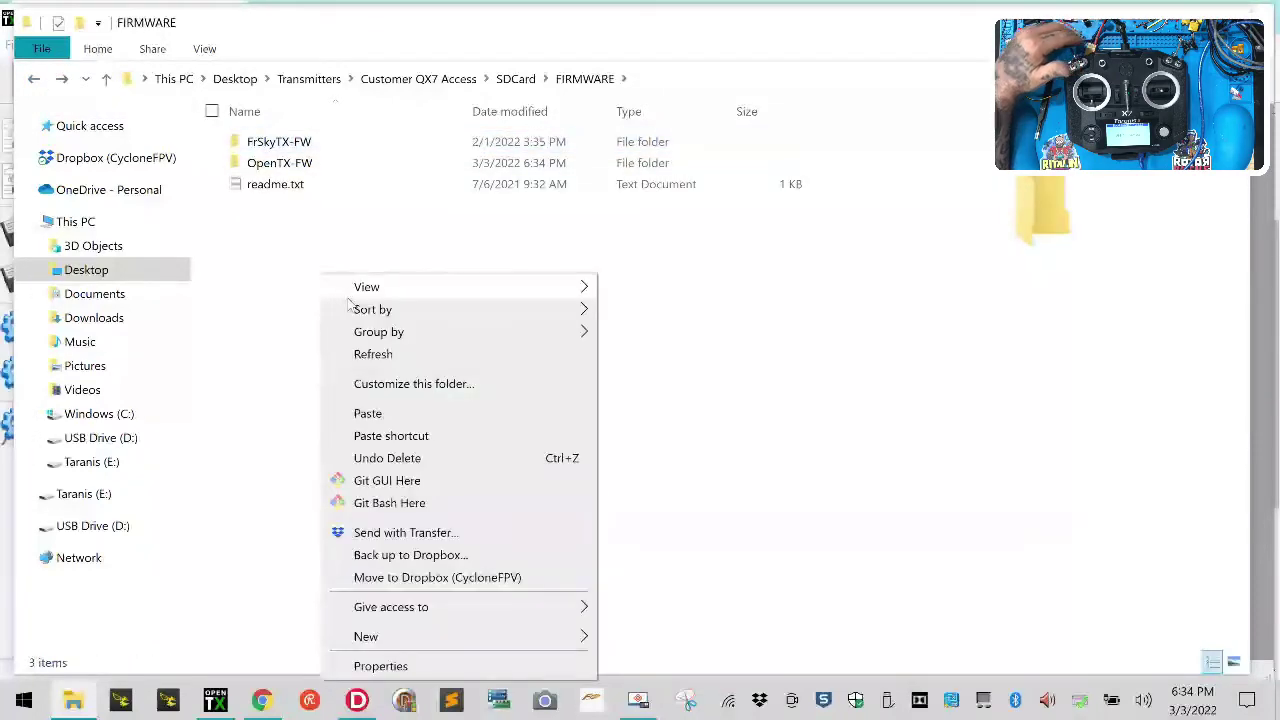
pyautogui.moveTo(538, 630)
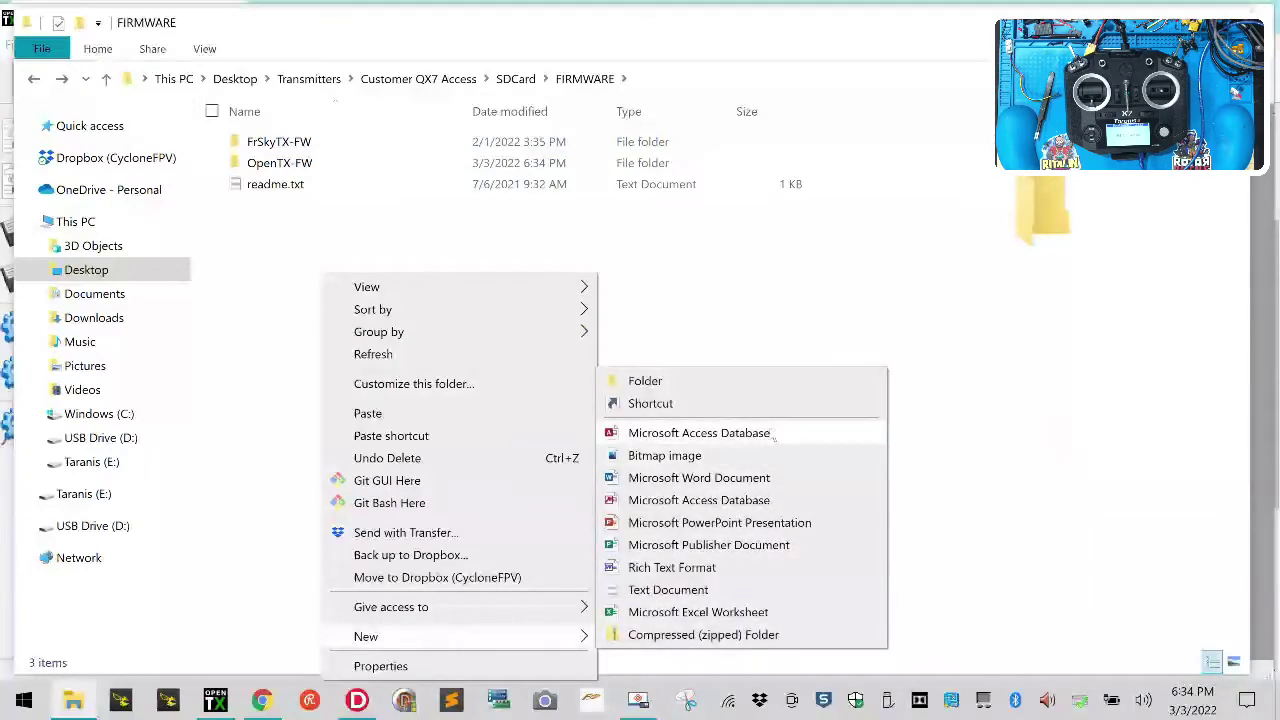
pyautogui.click(628, 378)
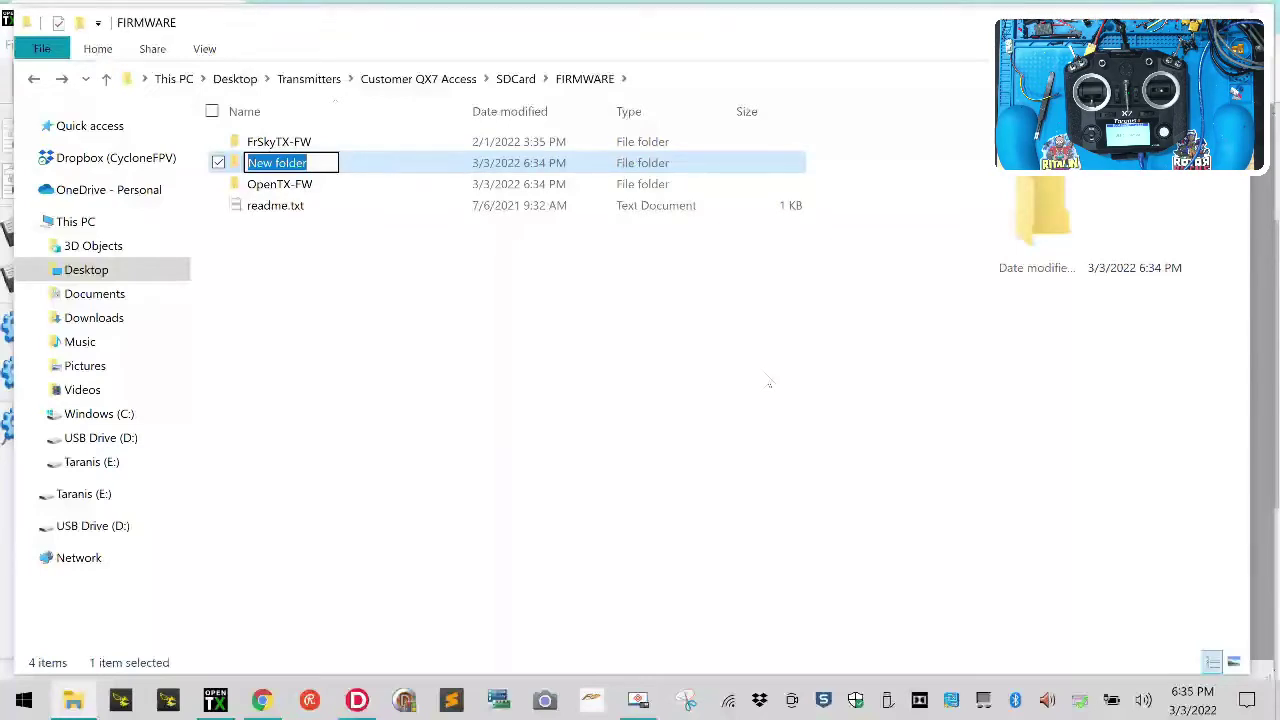
pyautogui.write('FrSkyRX')
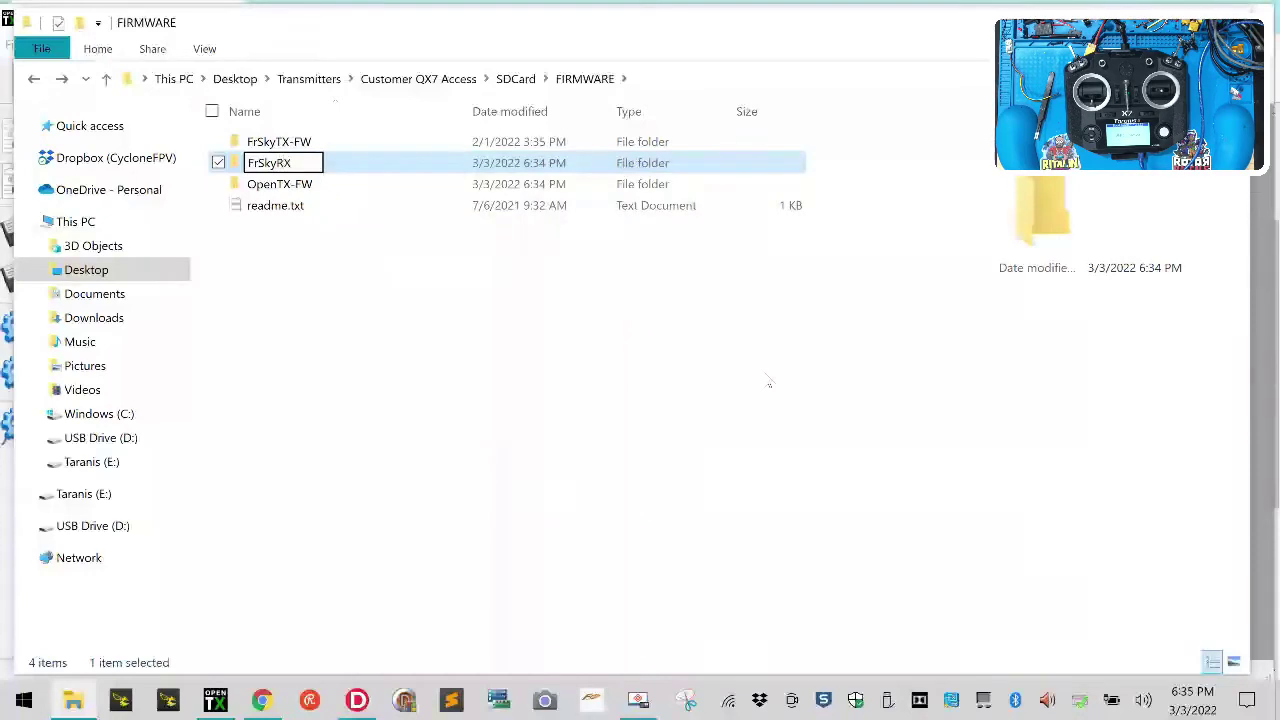
pyautogui.write(' F')
pyautogui.press('Return')
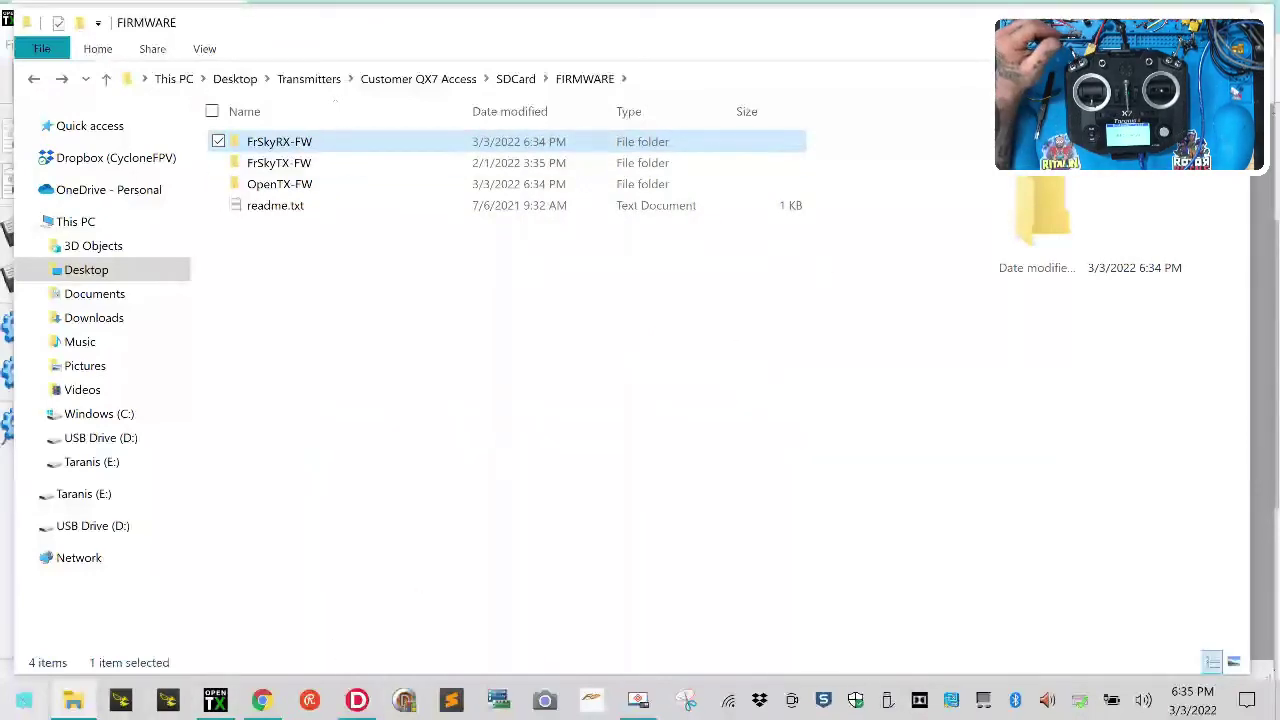
# Open the Downloads folder in a separate File Explorer window and close the Git Gui window
pyautogui.click(74, 699)
pyautogui.click(74, 699)
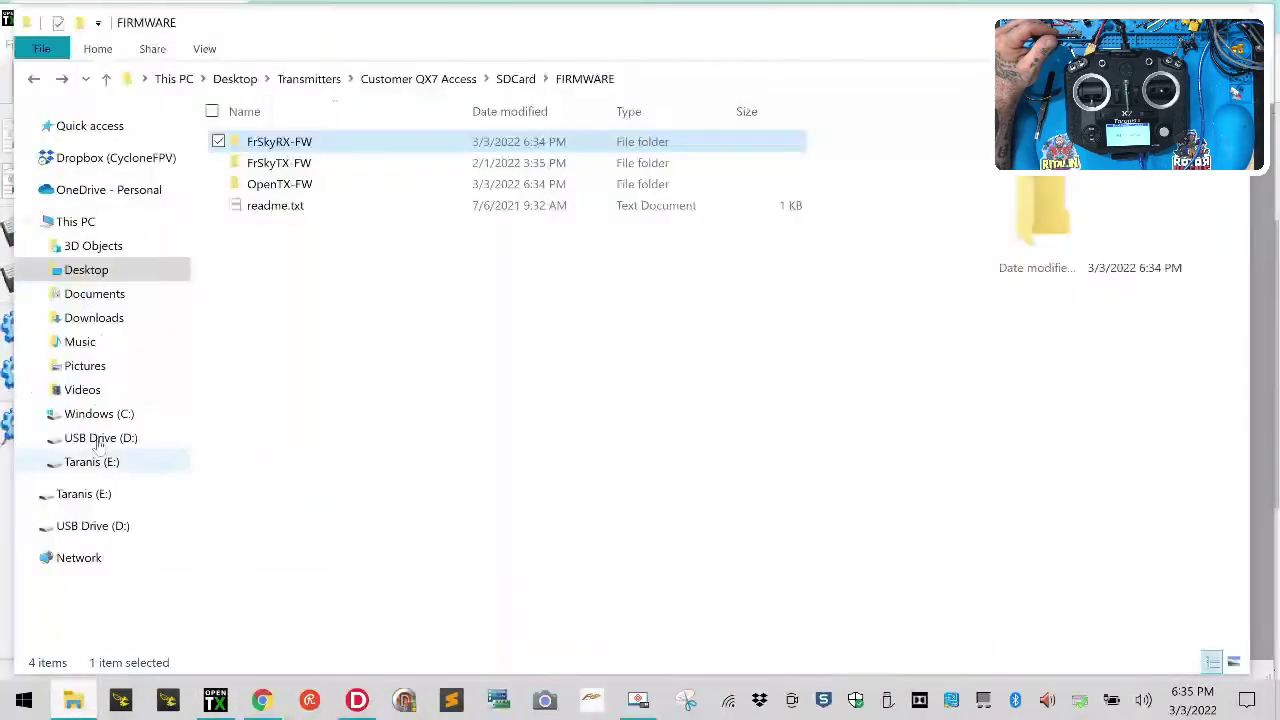
pyautogui.rightClick(76, 328)
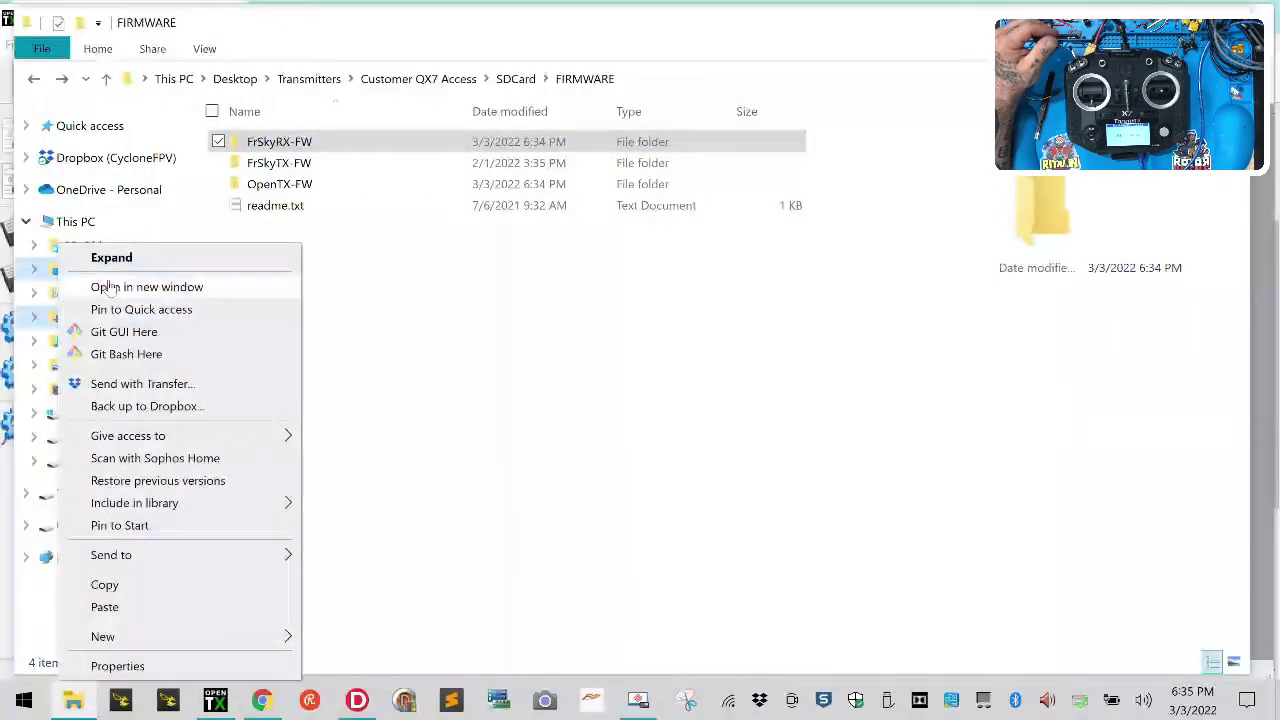
pyautogui.click(62, 286)
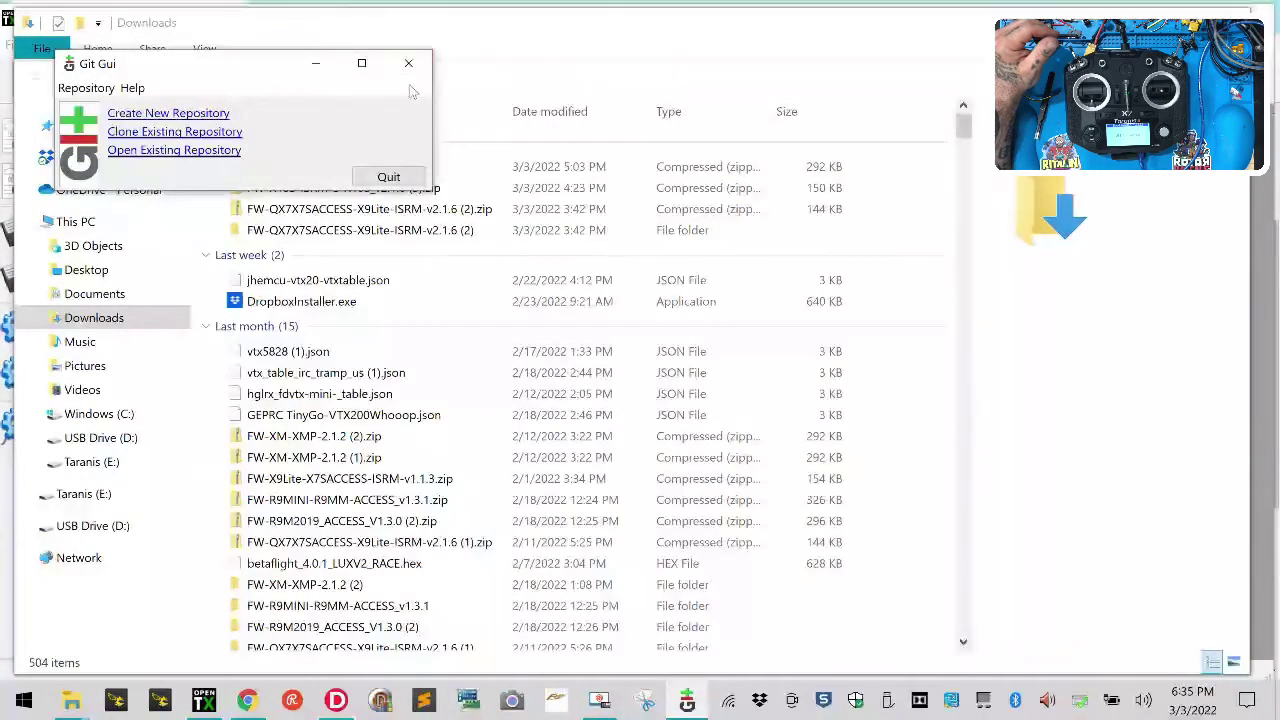
pyautogui.click(408, 63)
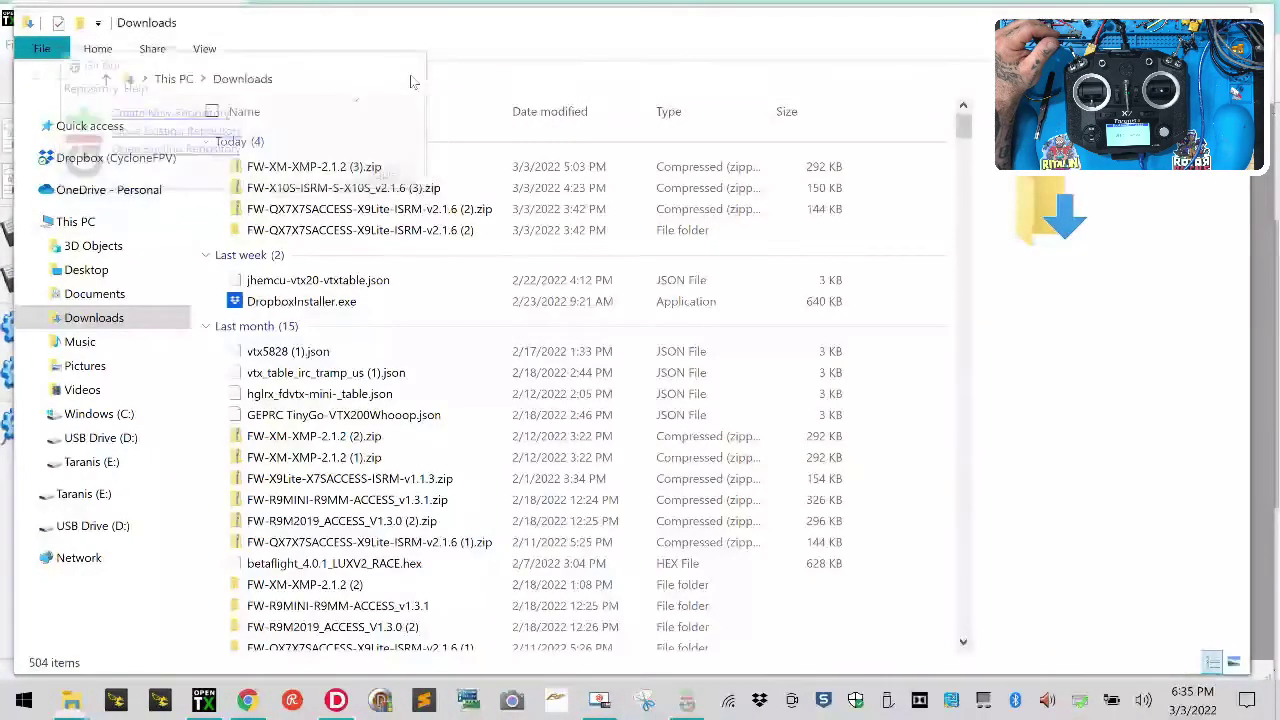
# Look through the firmware files inside FW-XM-XMP-2.1.2 (3).zip and return to Downloads
pyautogui.doubleClick(311, 172)
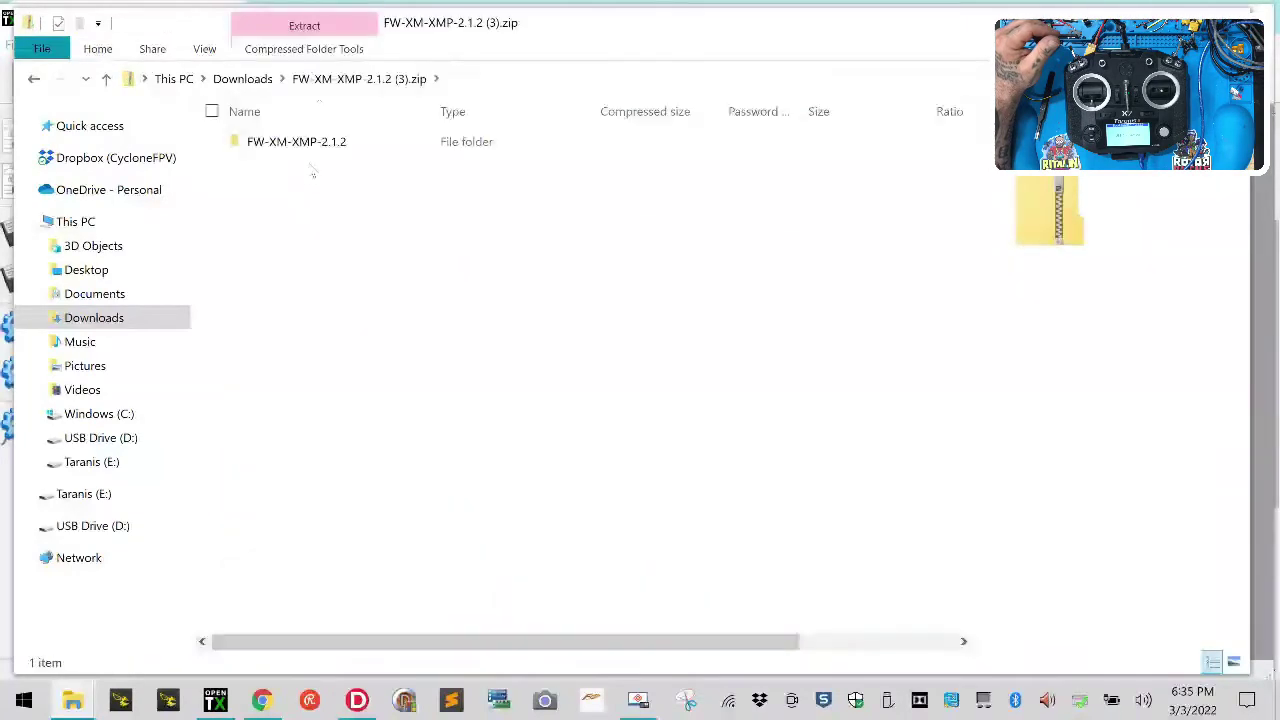
pyautogui.doubleClick(300, 142)
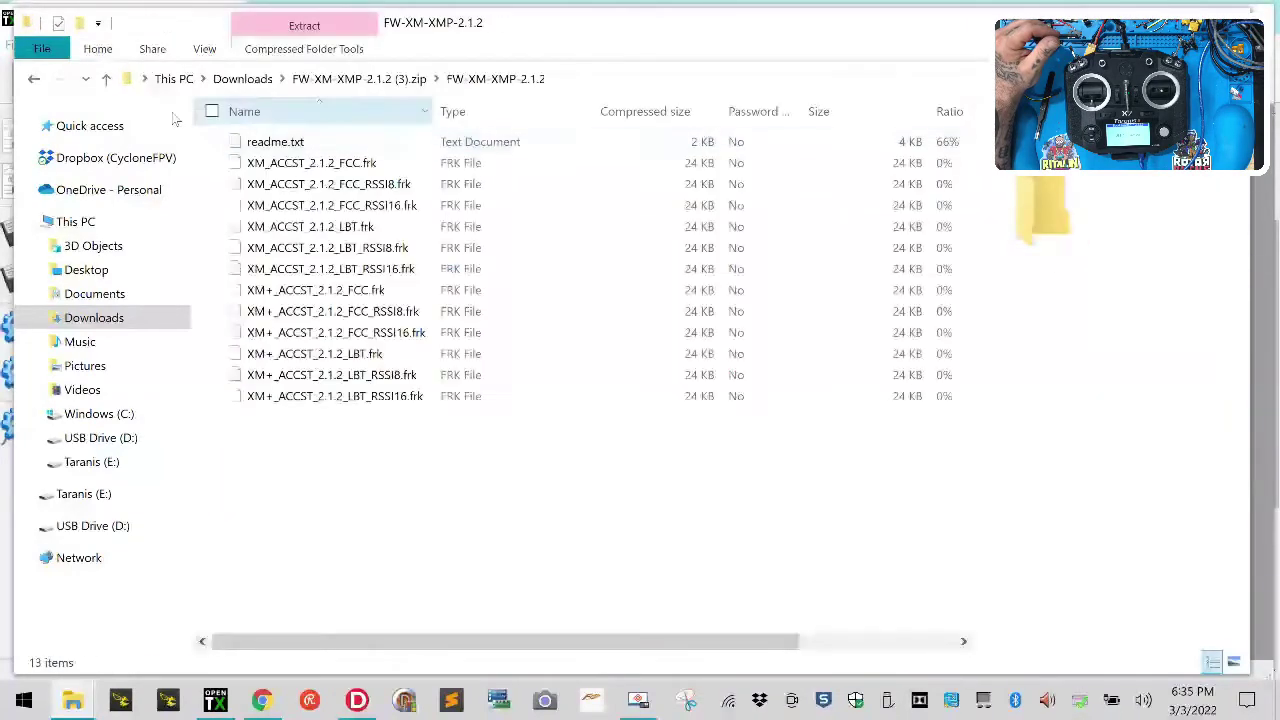
pyautogui.click(34, 80)
pyautogui.click(34, 80)
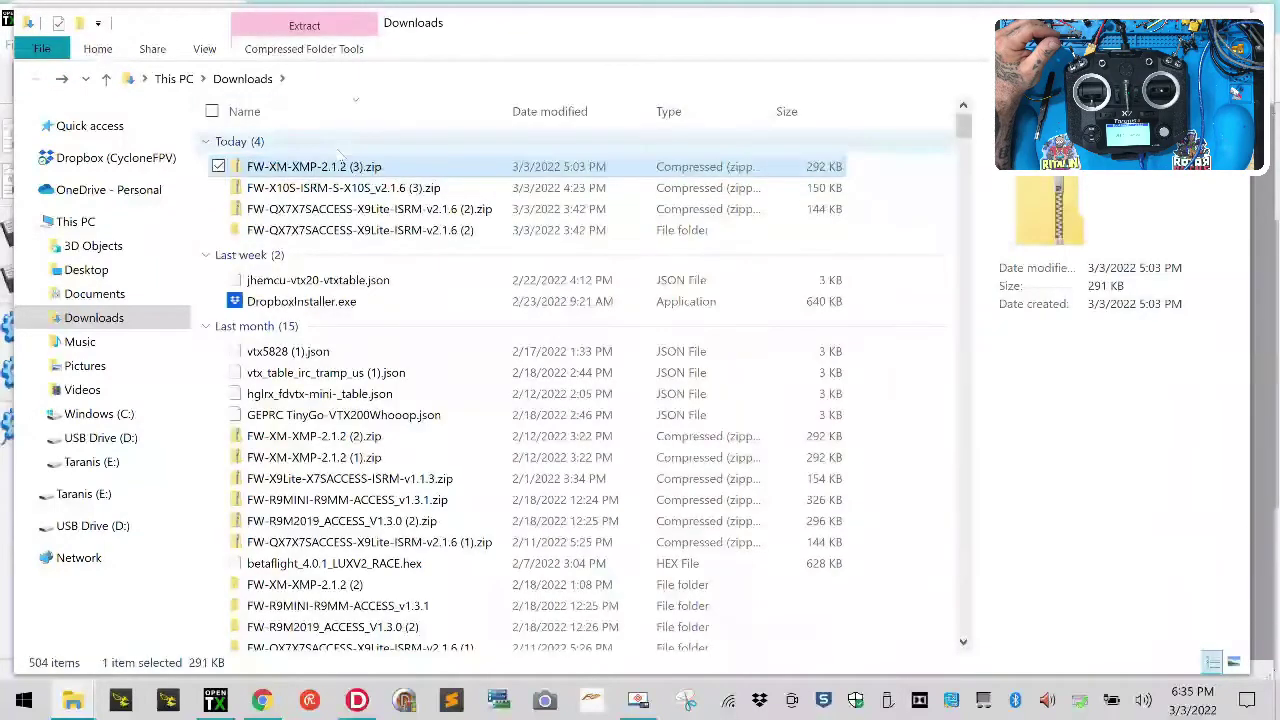
# Extract FW-XM-XMP-2.1.2 (3).zip to the suggested folder in Downloads, showing the extracted files when complete
pyautogui.rightClick(327, 164)
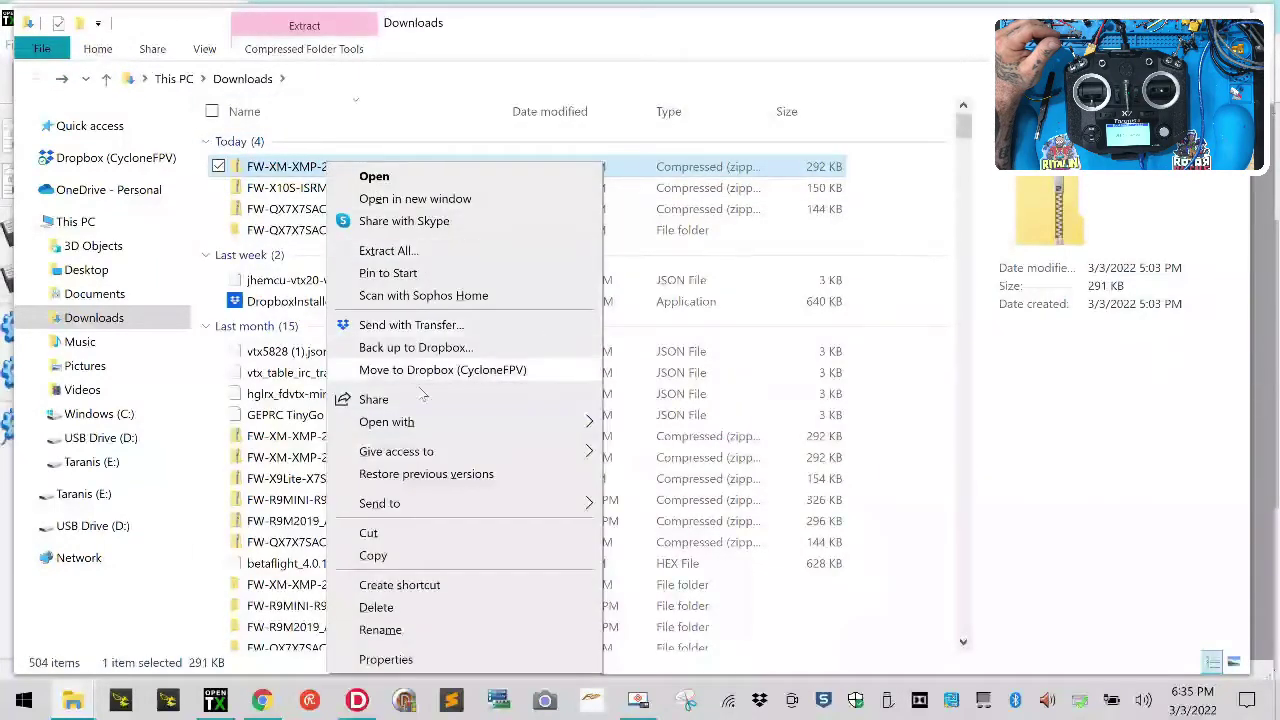
pyautogui.click(388, 251)
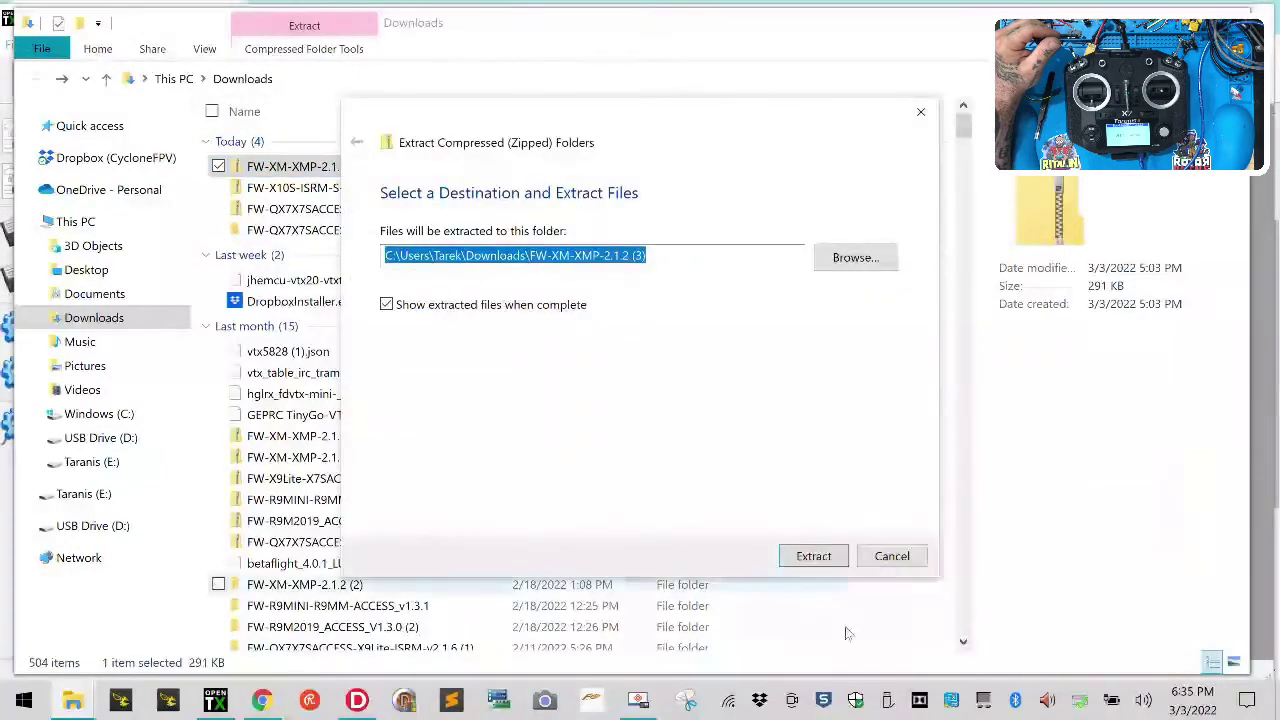
pyautogui.click(813, 560)
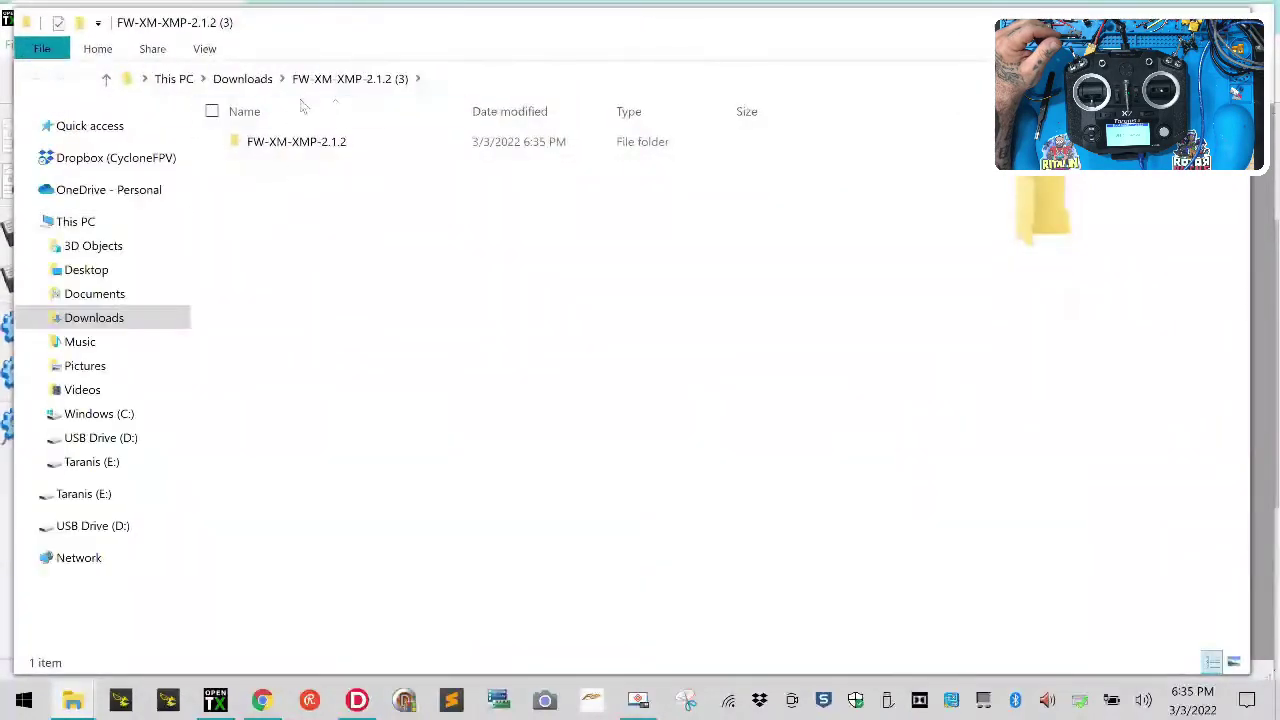
# In the extracted FW-XM-XMP-2.1.2 folder, delete all six LBT files for XM and XM+, keeping the FCC versions, and move the window aside
pyautogui.doubleClick(300, 142)
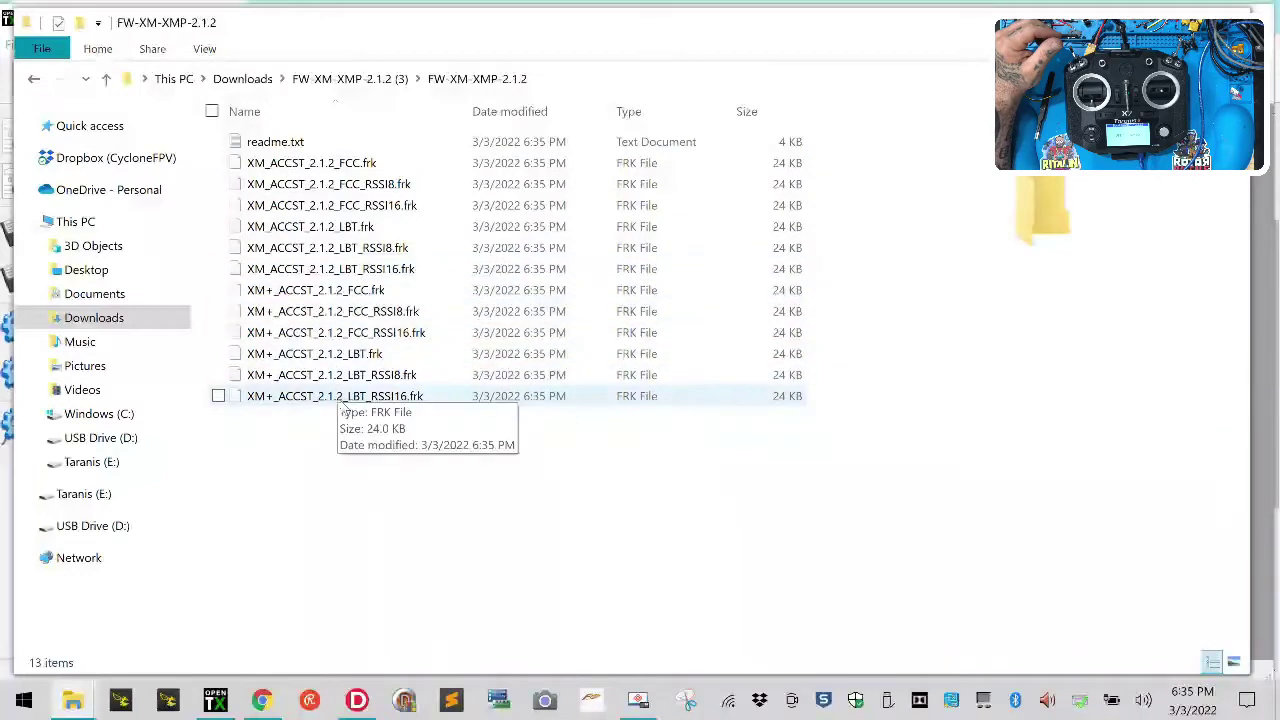
pyautogui.click(360, 356)
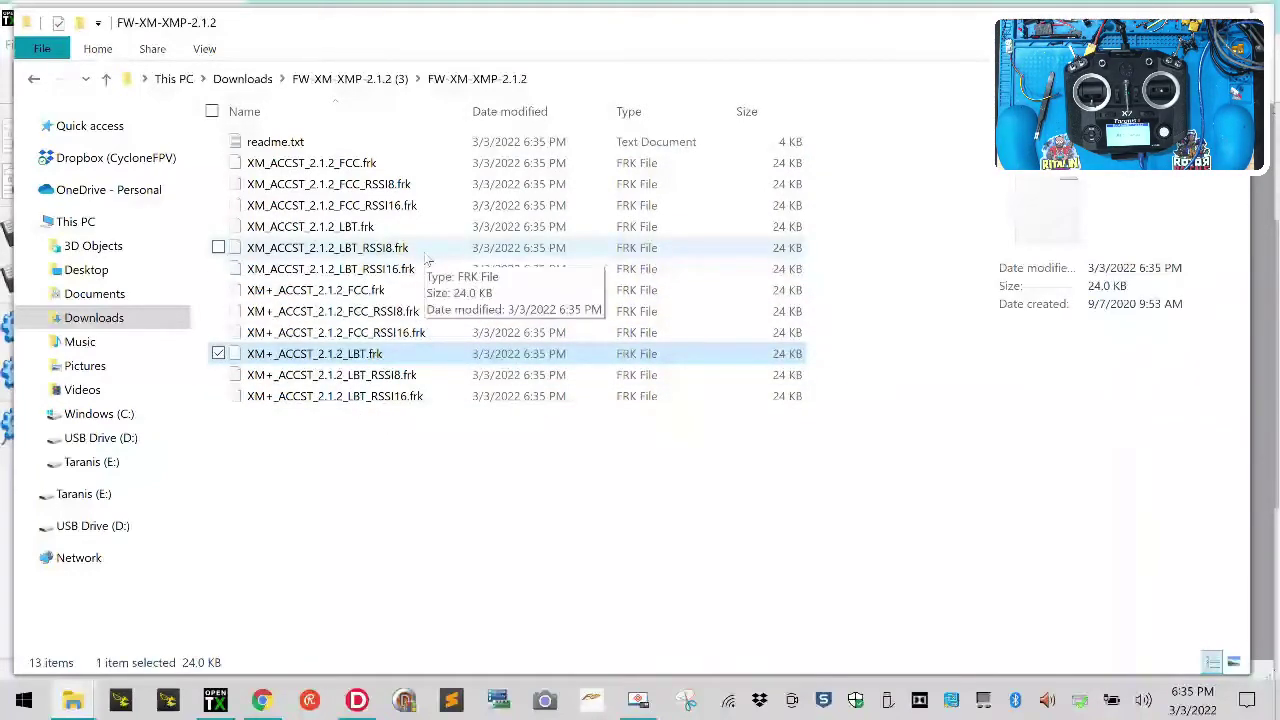
pyautogui.click(240, 291)
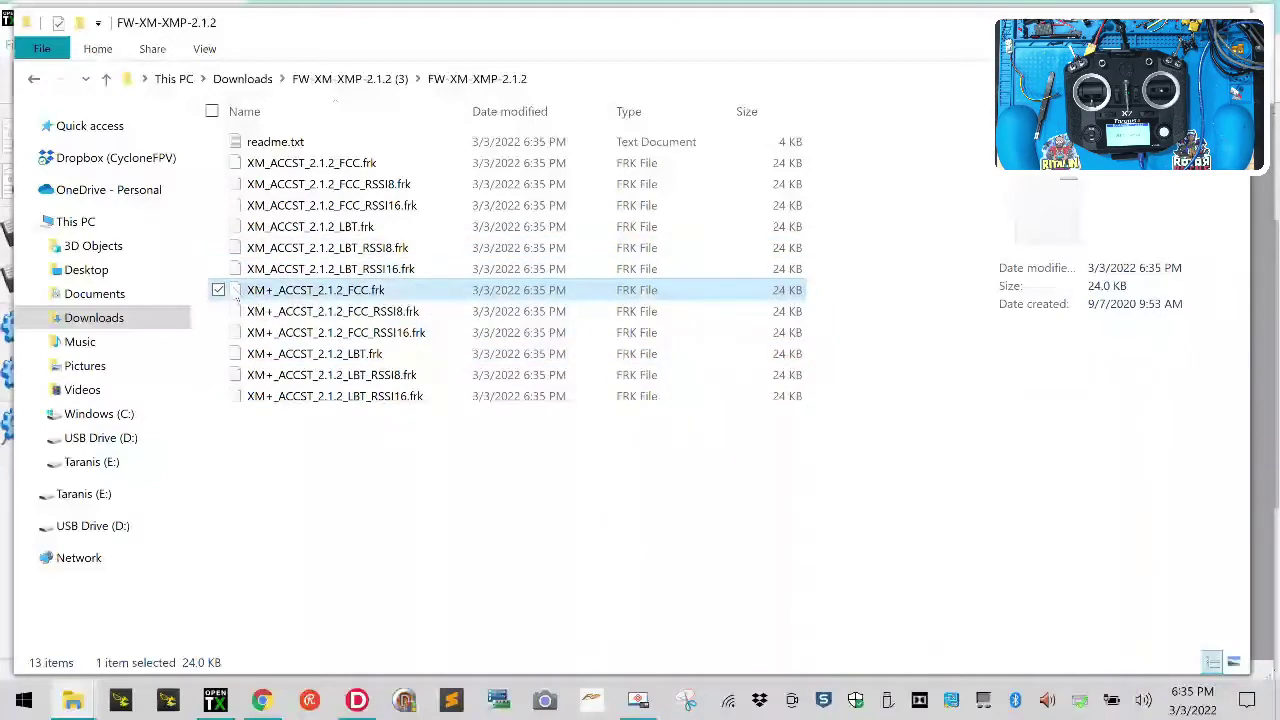
pyautogui.click(234, 228)
pyautogui.click(219, 248)
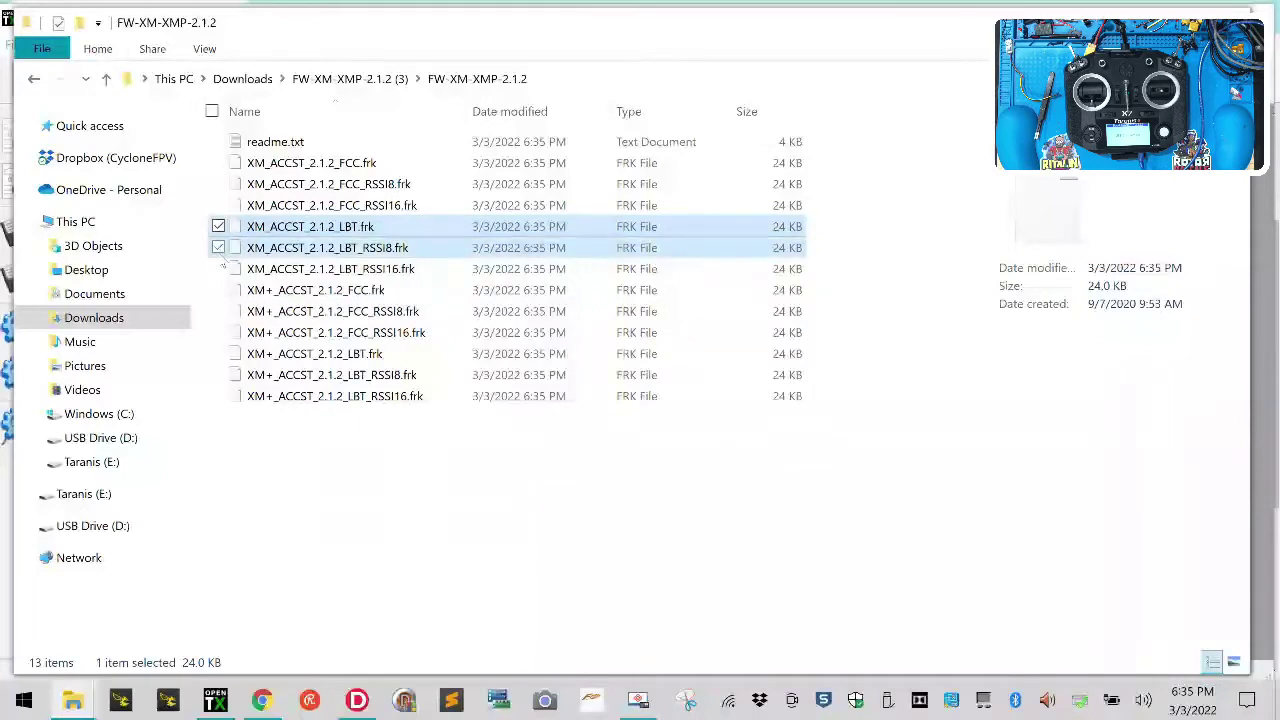
pyautogui.click(218, 269)
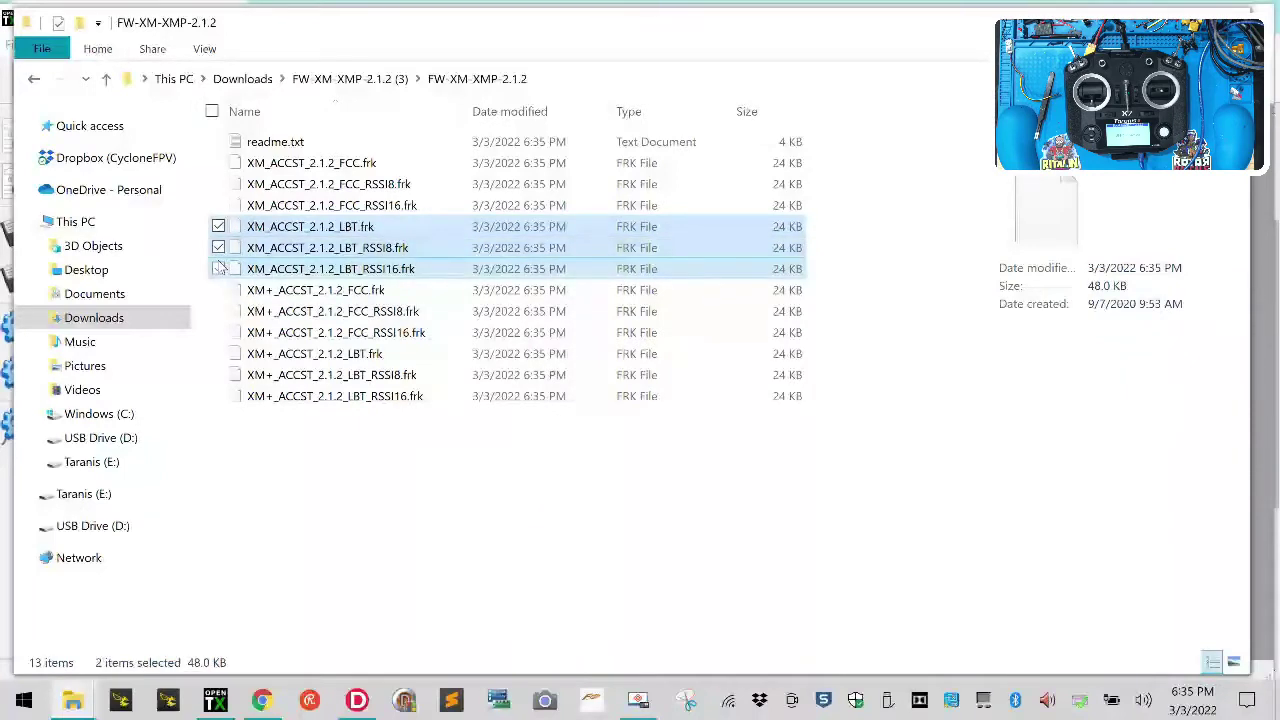
pyautogui.click(218, 354)
pyautogui.click(218, 375)
pyautogui.click(218, 396)
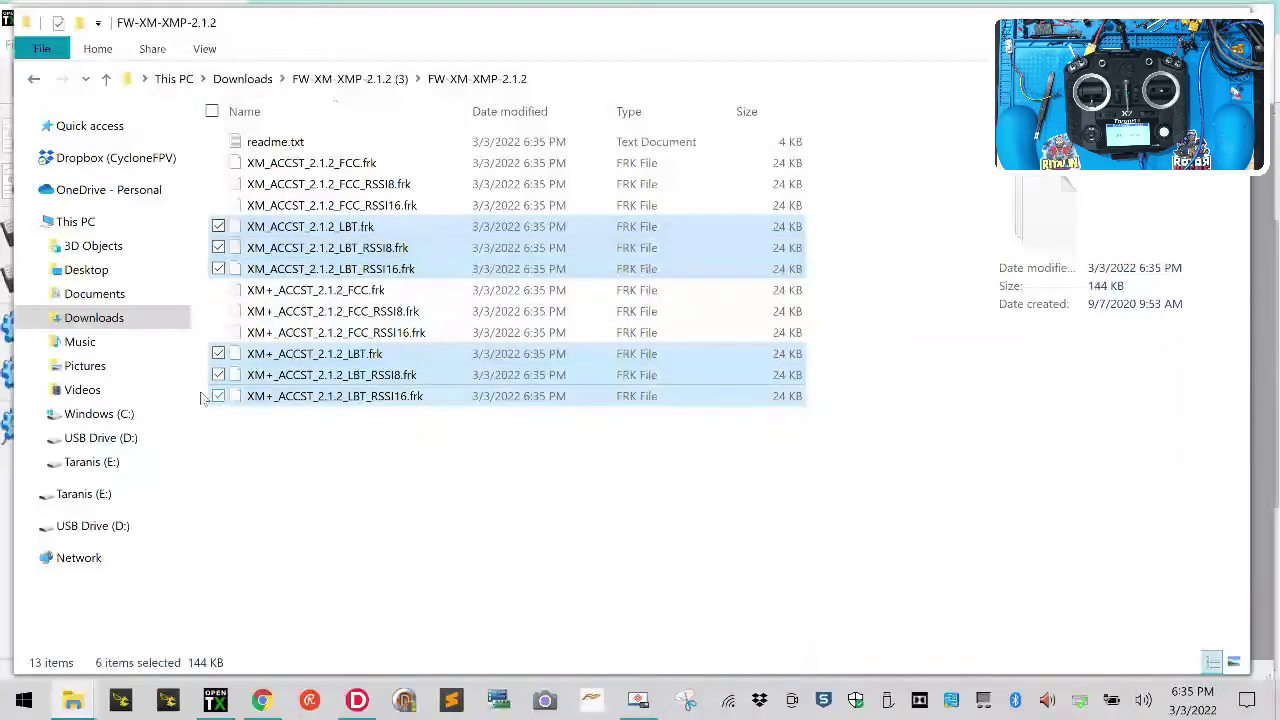
pyautogui.rightClick(374, 217)
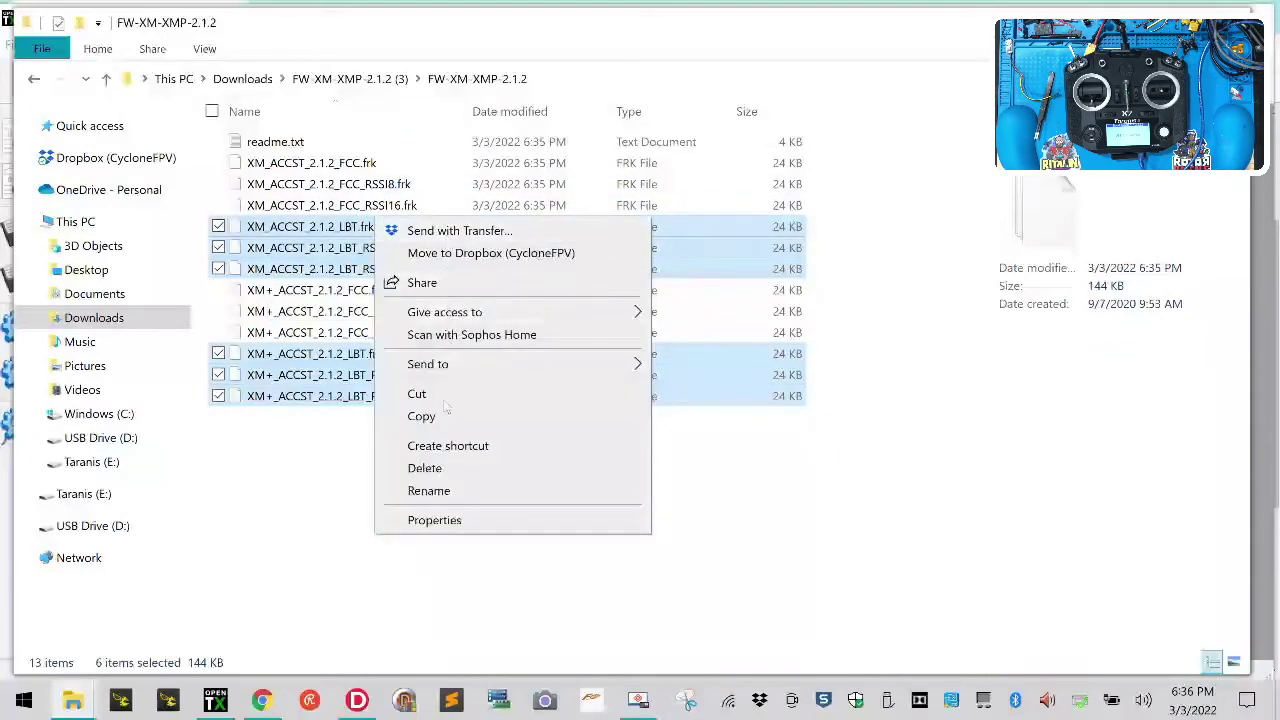
pyautogui.click(530, 468)
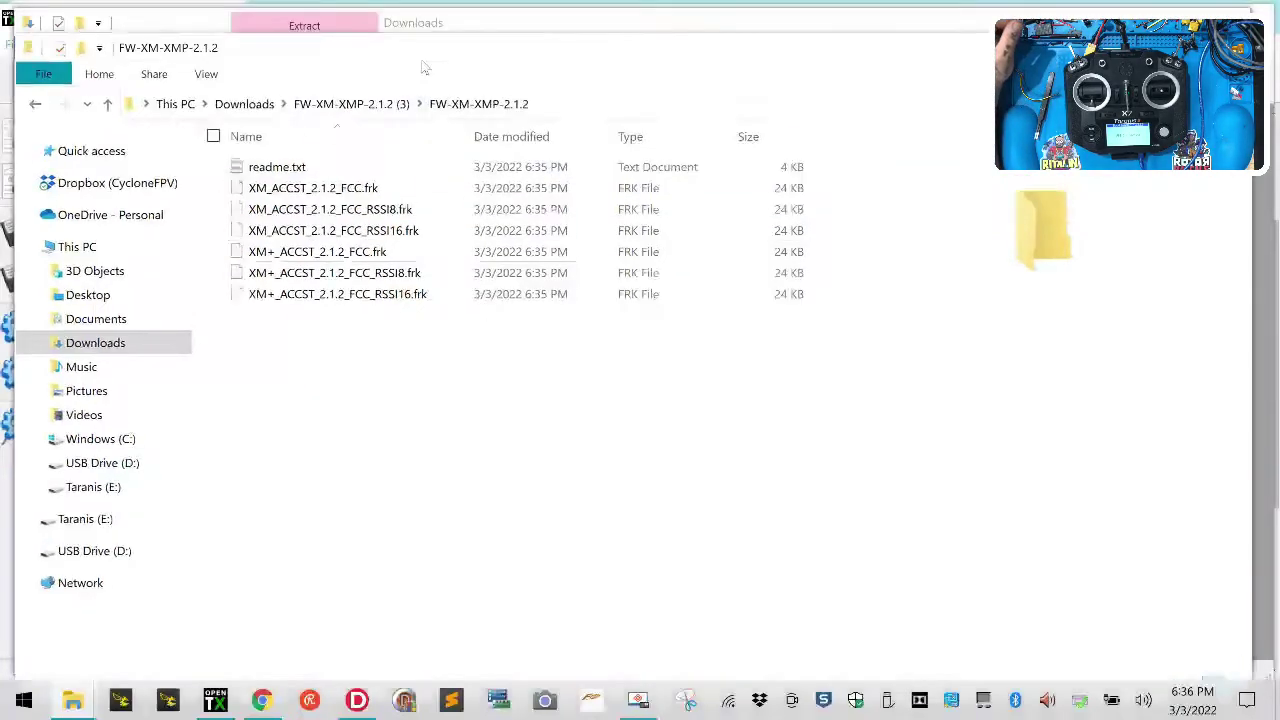
pyautogui.moveTo(422, 19); pyautogui.dragTo(471, 11)
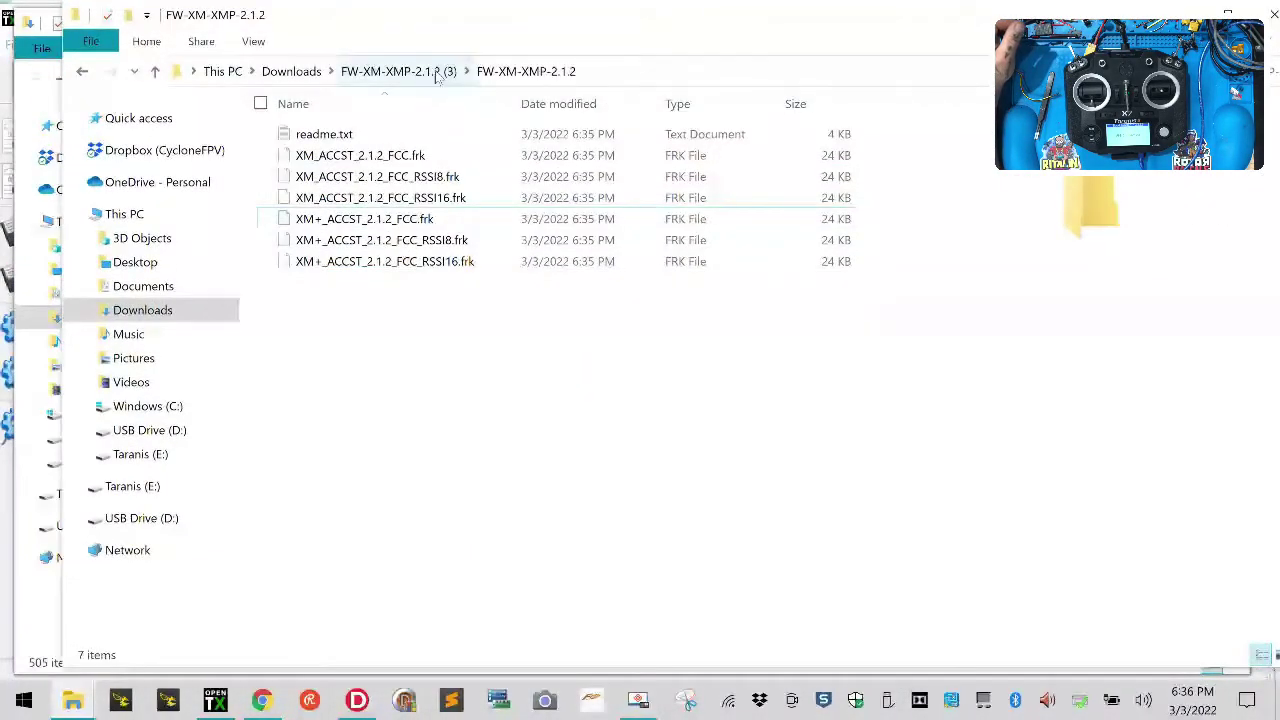
# Copy the trimmed FW-XM-XMP-2.1.2 folder out of FW-XM-XMP-2.1.2 (3) and move that window aside to reveal the other one
pyautogui.click(437, 75)
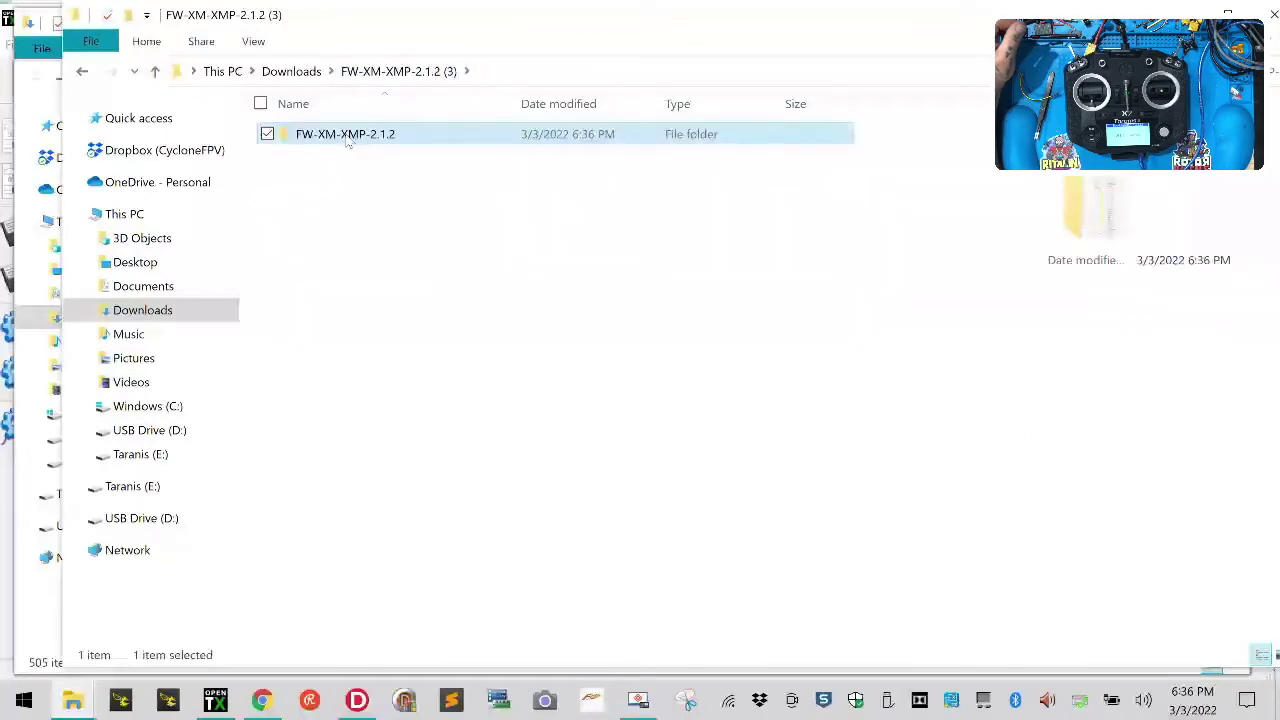
pyautogui.rightClick(348, 141)
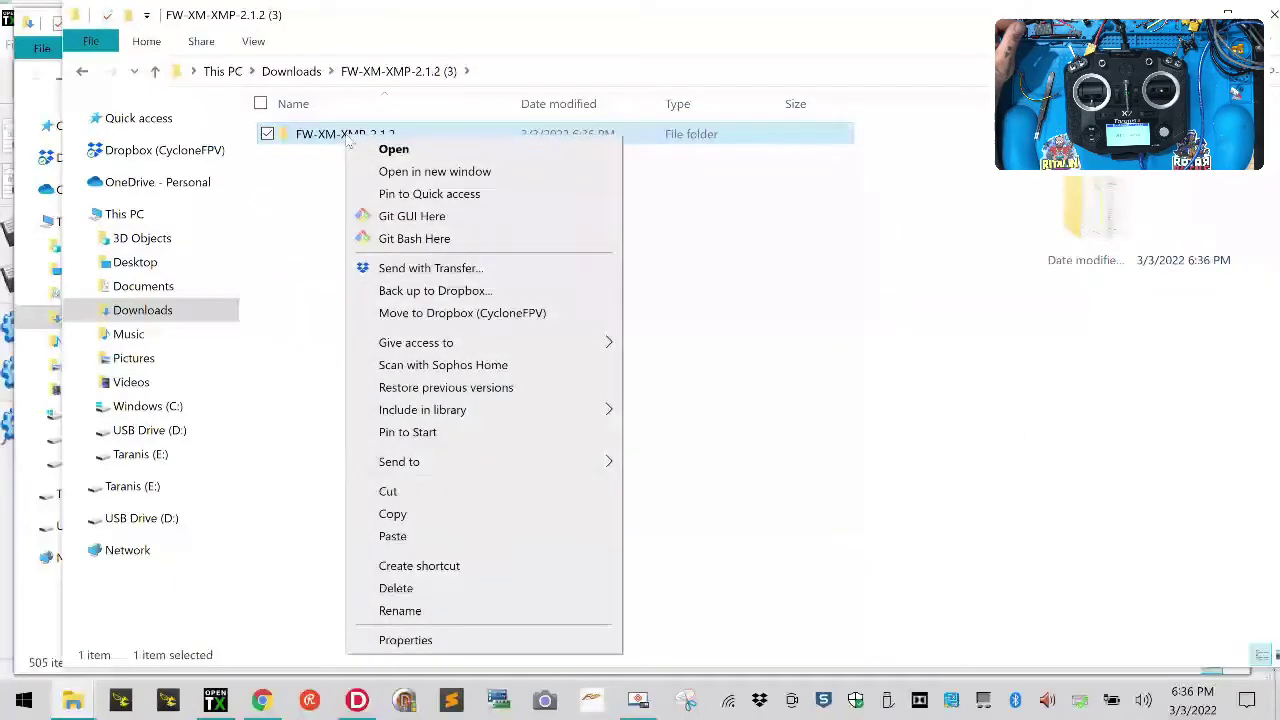
pyautogui.click(455, 521)
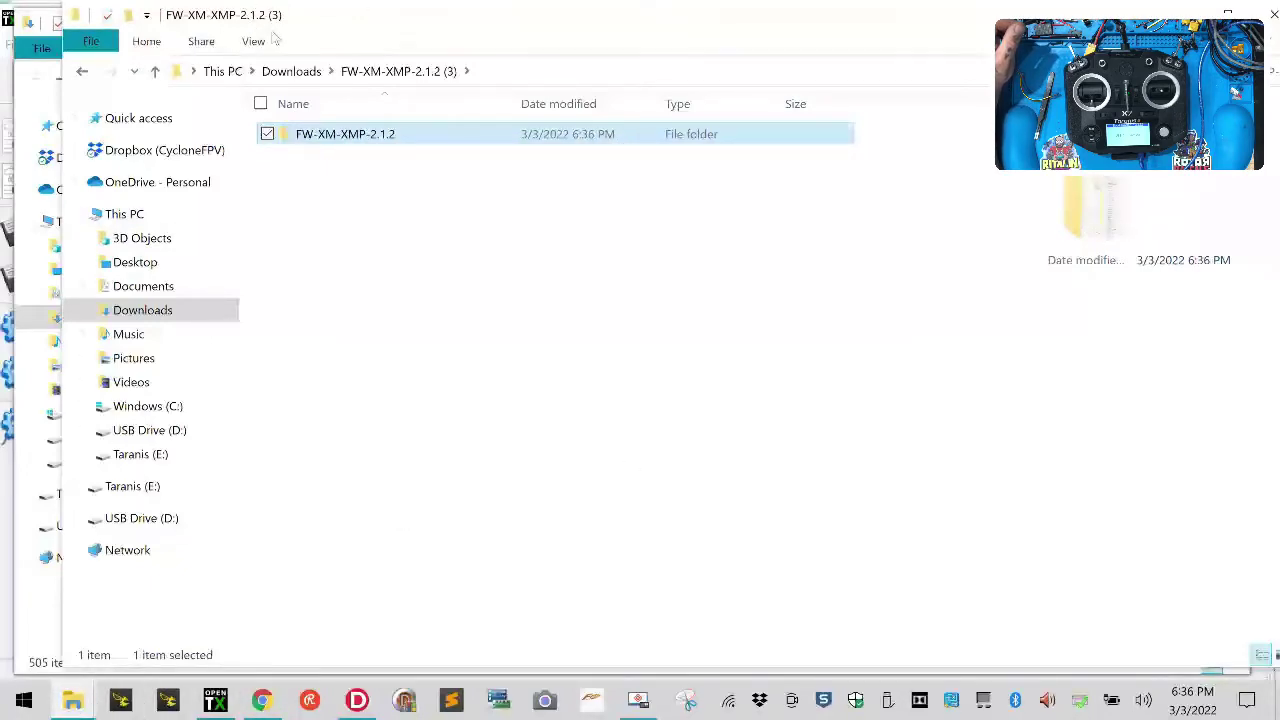
pyautogui.moveTo(275, 25); pyautogui.dragTo(608, 472)
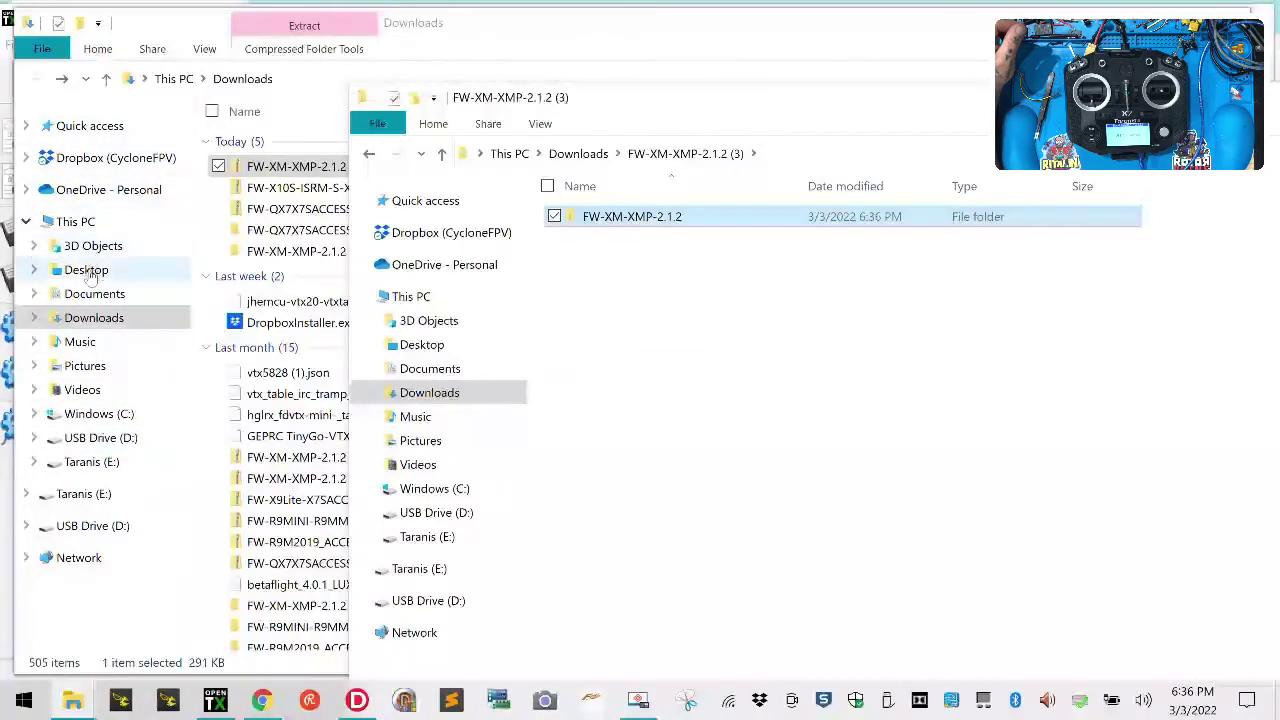
# Paste the copied XM/XM+ firmware folder into Desktop > Transmitters > Customer QX7 Access > SDCard > FIRMWARE > FrSkyRX-FW
pyautogui.click(86, 270)
pyautogui.click(350, 521)
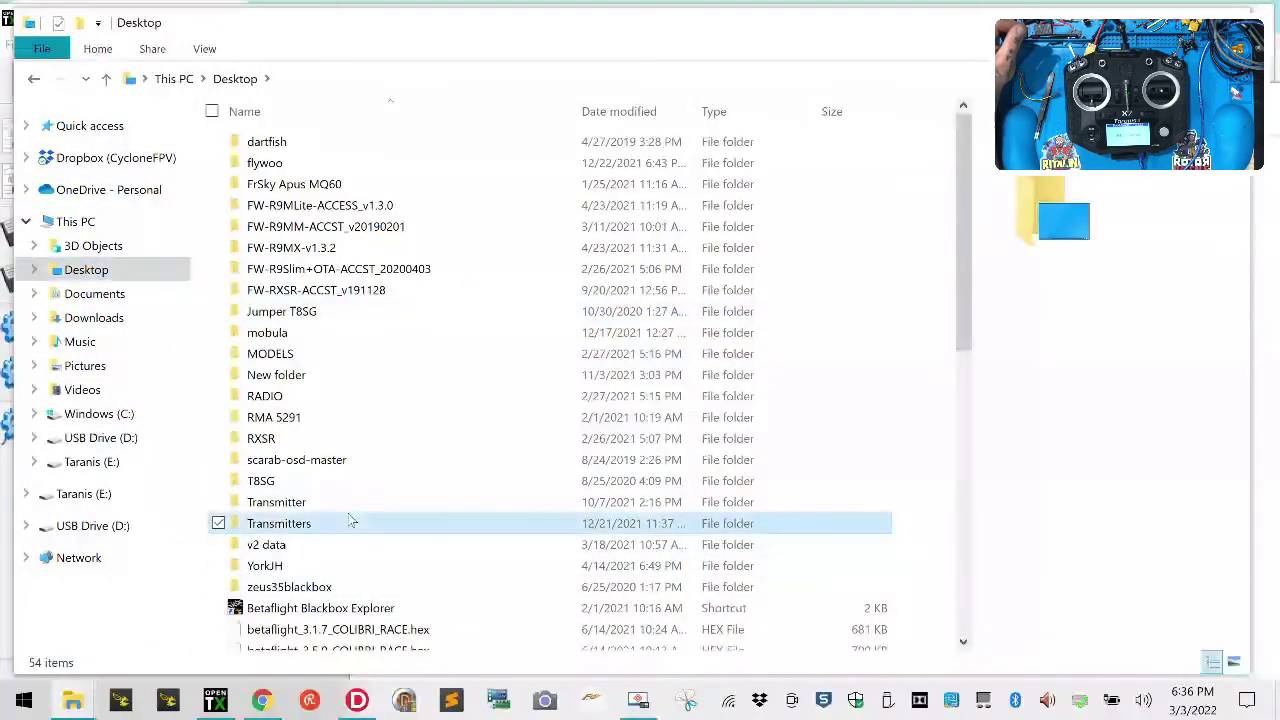
pyautogui.doubleClick(350, 521)
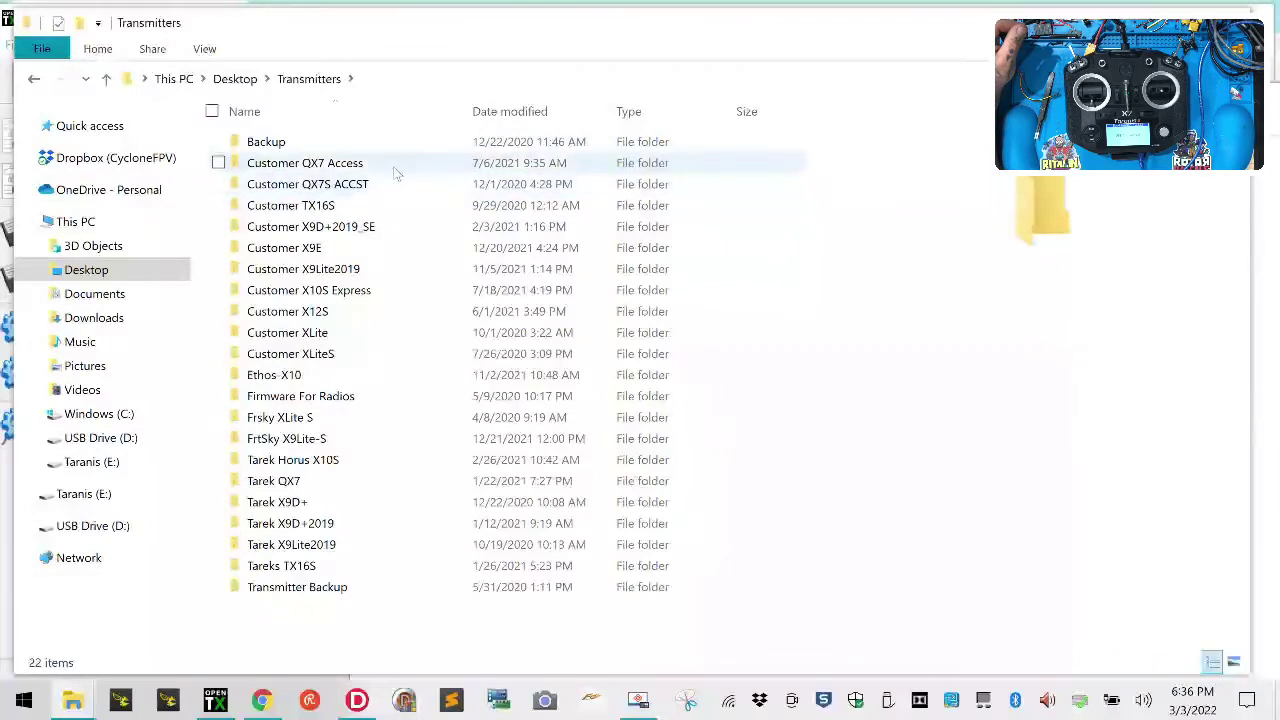
pyautogui.doubleClick(395, 168)
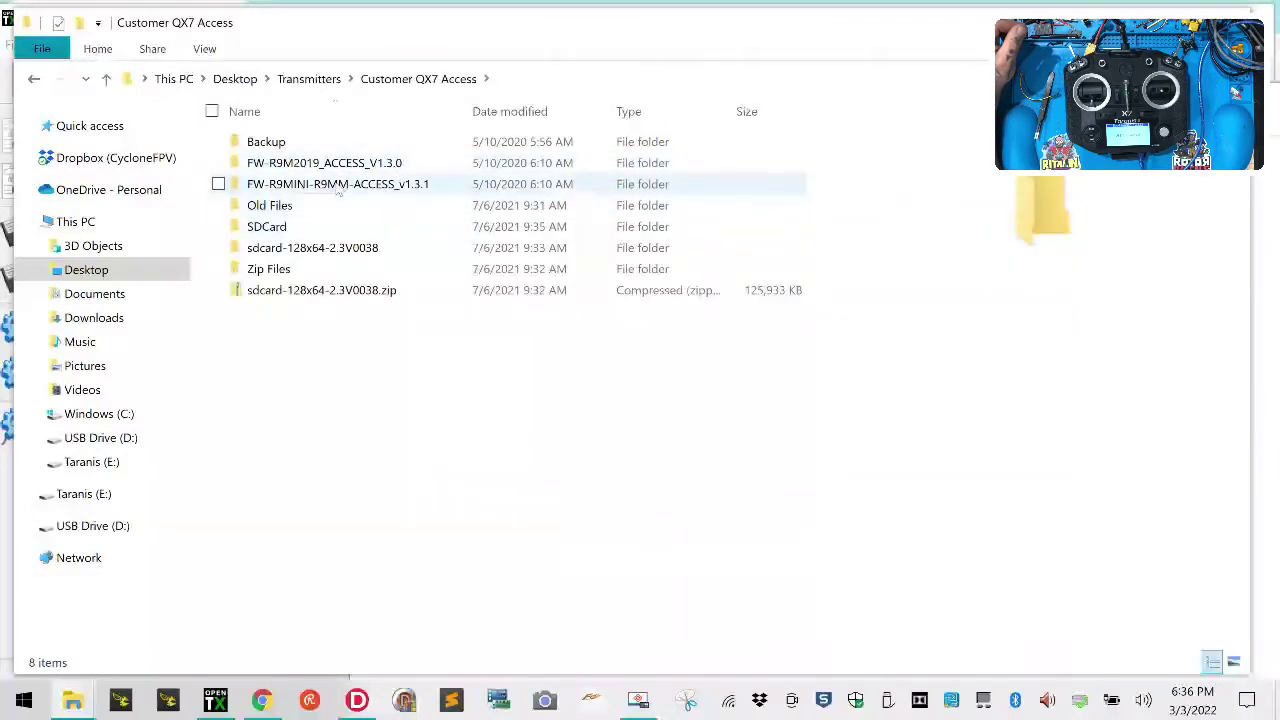
pyautogui.doubleClick(320, 227)
pyautogui.click(324, 168)
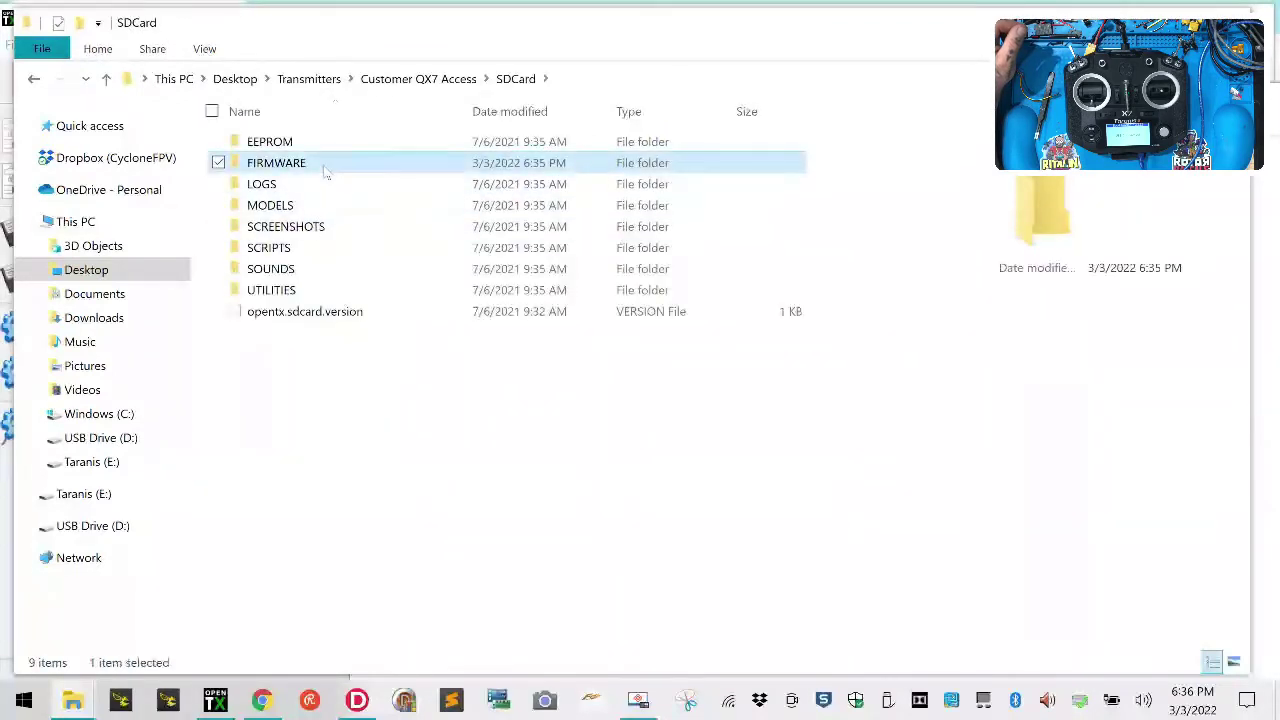
pyautogui.doubleClick(324, 168)
pyautogui.doubleClick(332, 150)
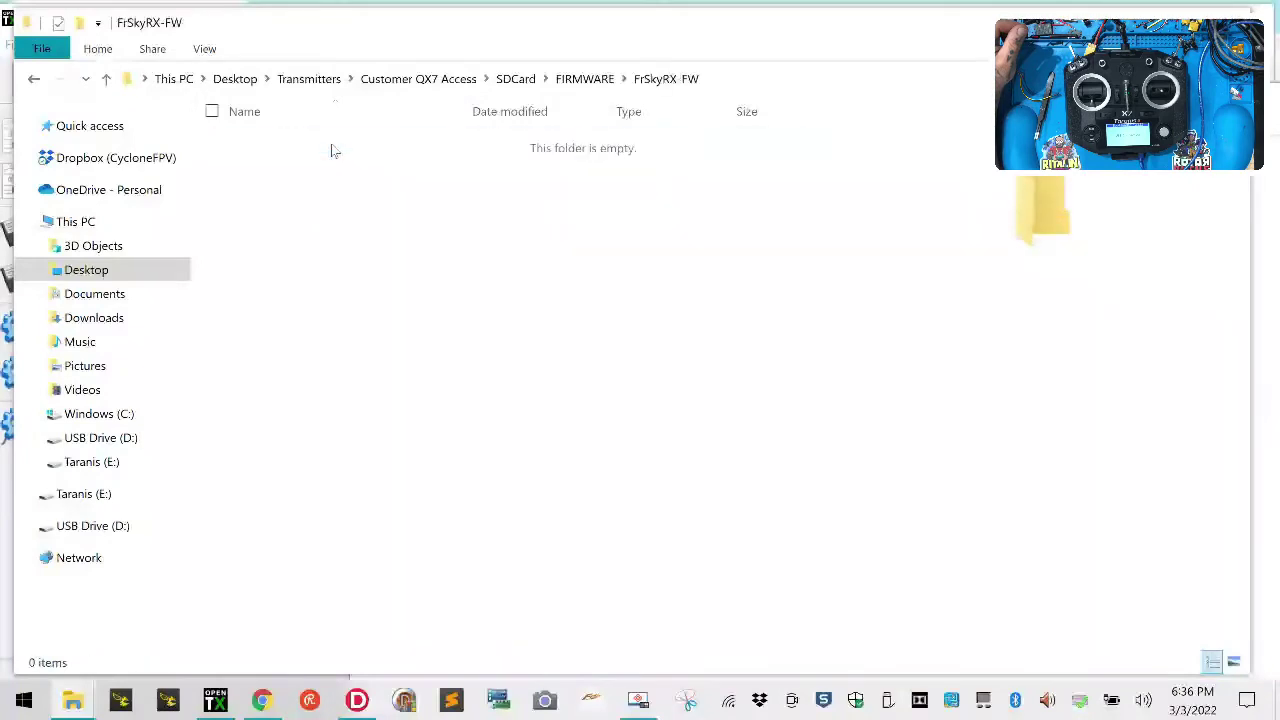
pyautogui.rightClick(285, 199)
pyautogui.click(406, 352)
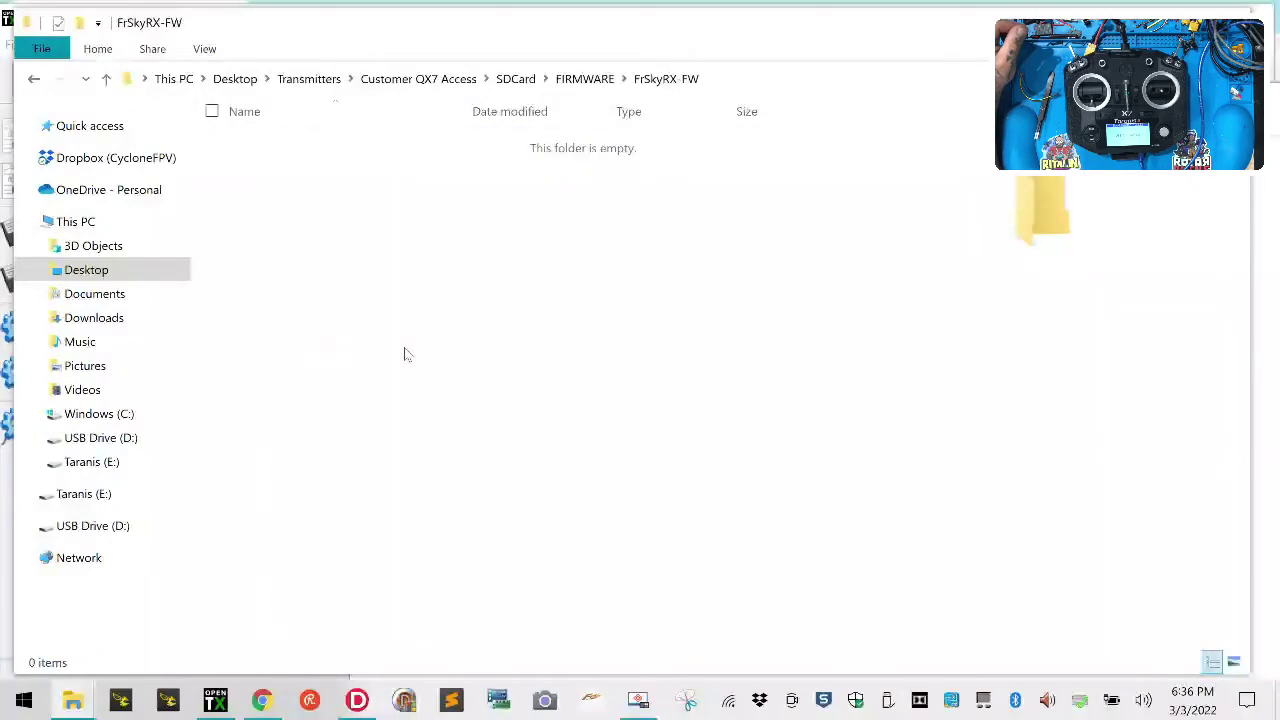
# Check the contents of the existing FW-X7SACCESS-X9Lite-ISRM-v1.1.3 folder in FIRMWARE > FrSkyTX-FW and return to FrSkyTX-FW
pyautogui.click(584, 78)
pyautogui.doubleClick(290, 162)
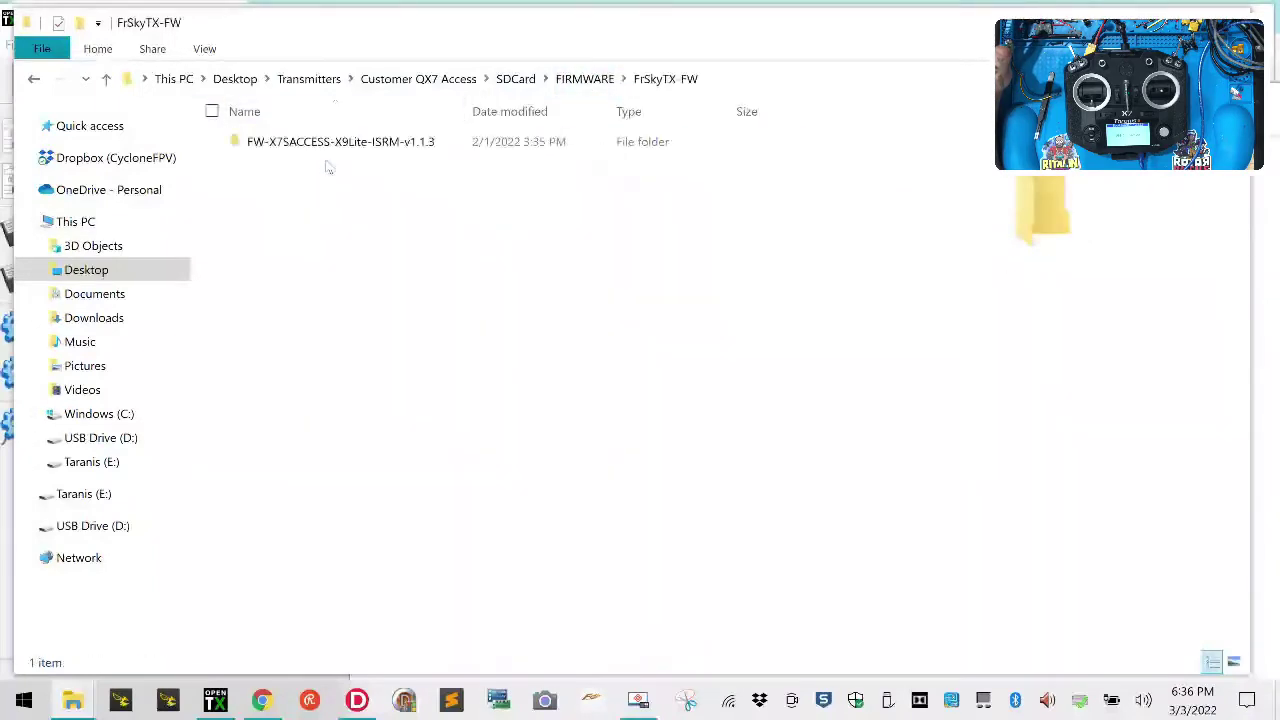
pyautogui.doubleClick(358, 143)
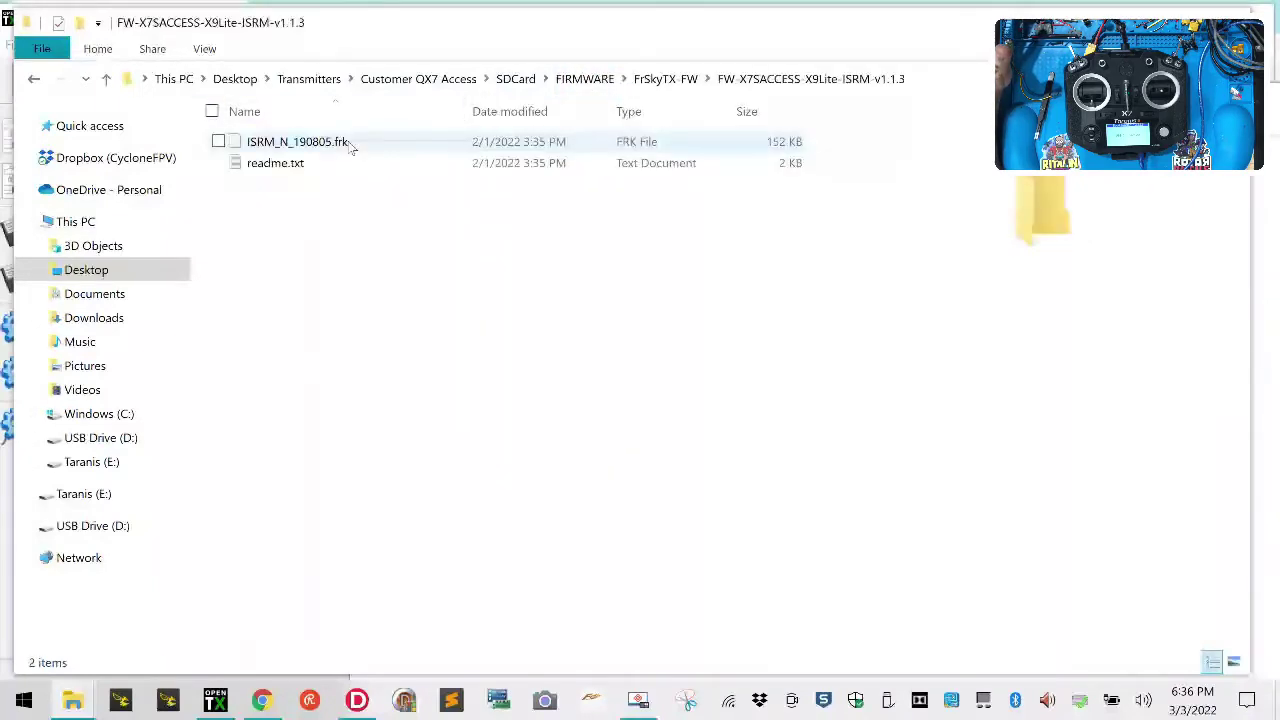
pyautogui.click(45, 88)
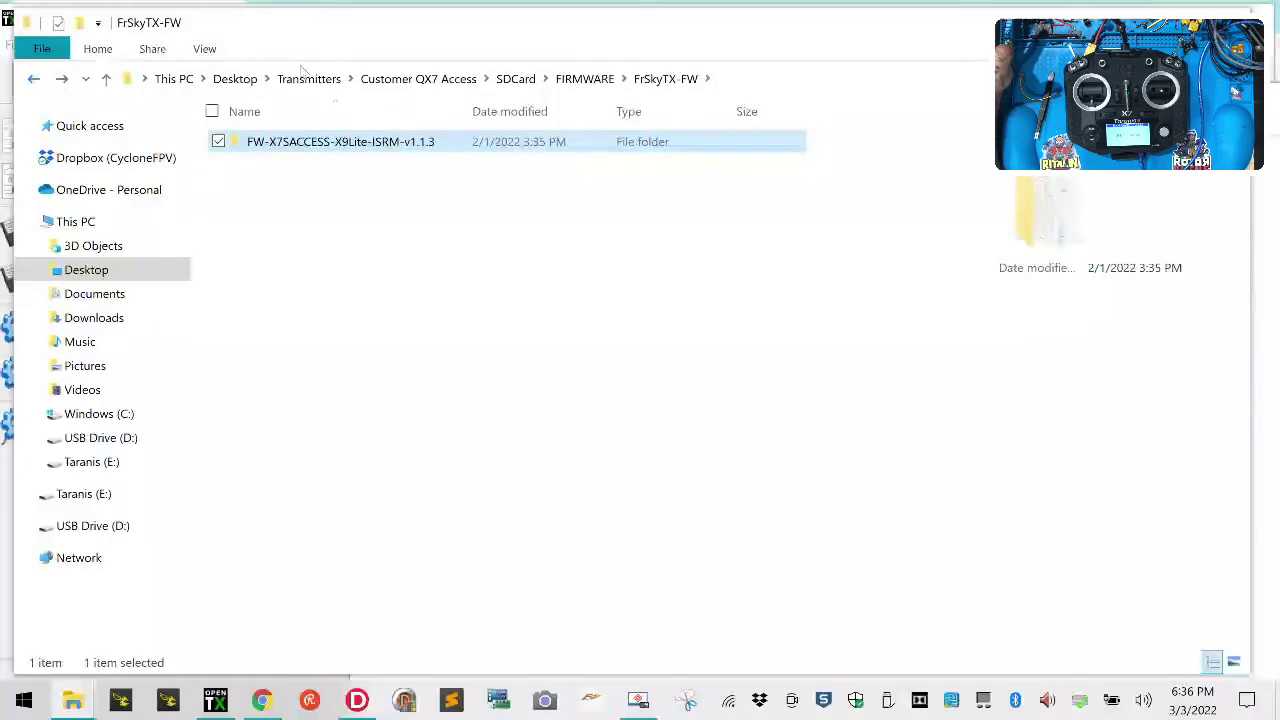
# In the Downloads window, check the contents of FW-QX7X7SACCESS-X9Lite-ISRM-v2.1.6 inside its extracted folder, then cut that inner folder
pyautogui.click(72, 700)
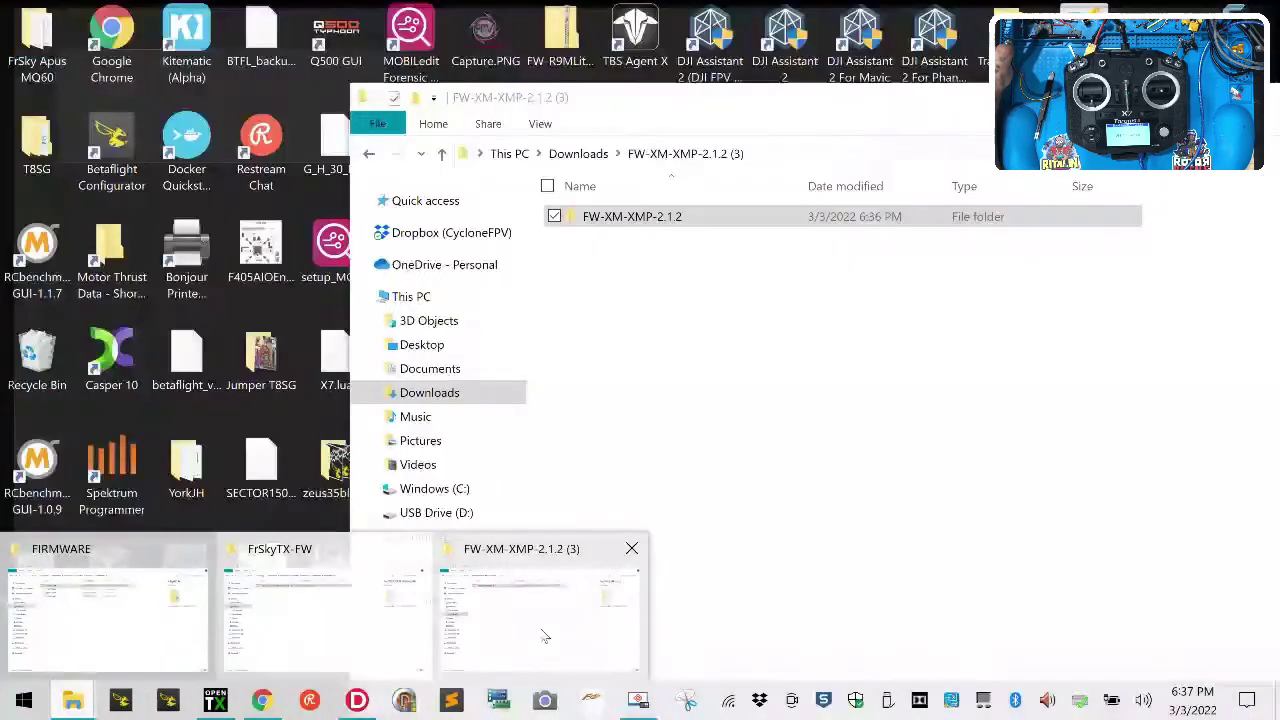
pyautogui.click(540, 615)
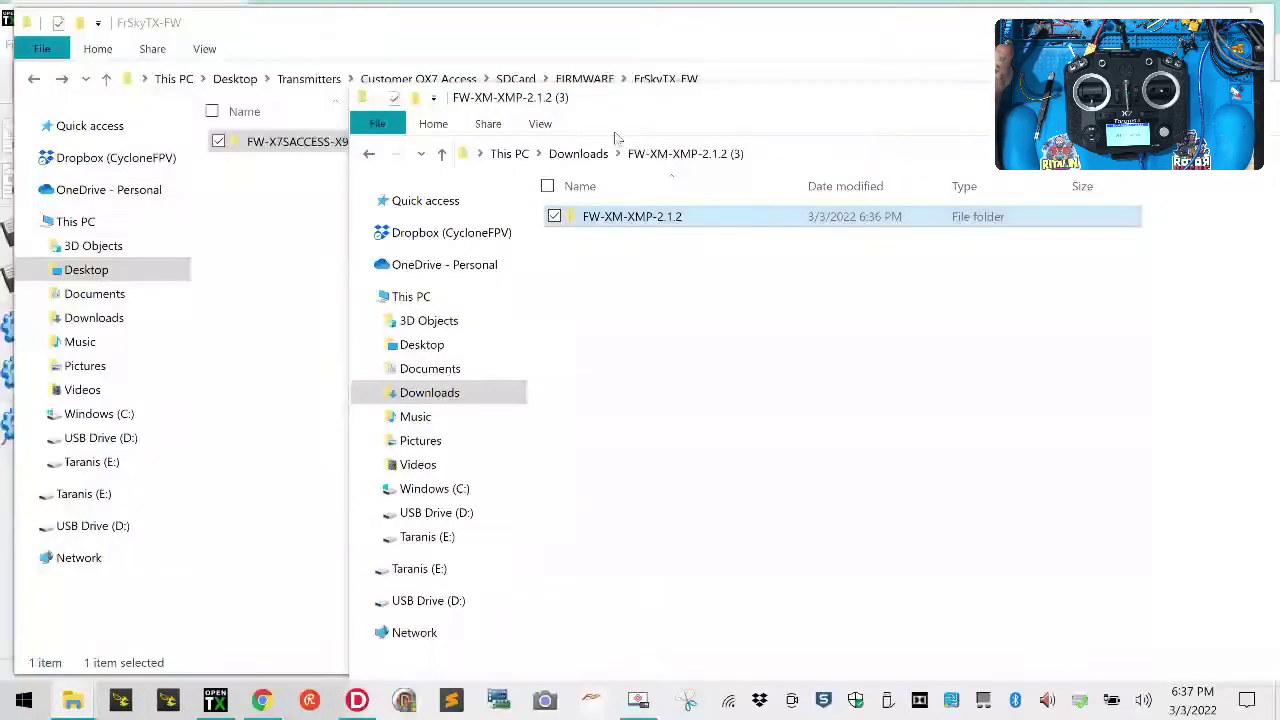
pyautogui.click(429, 392)
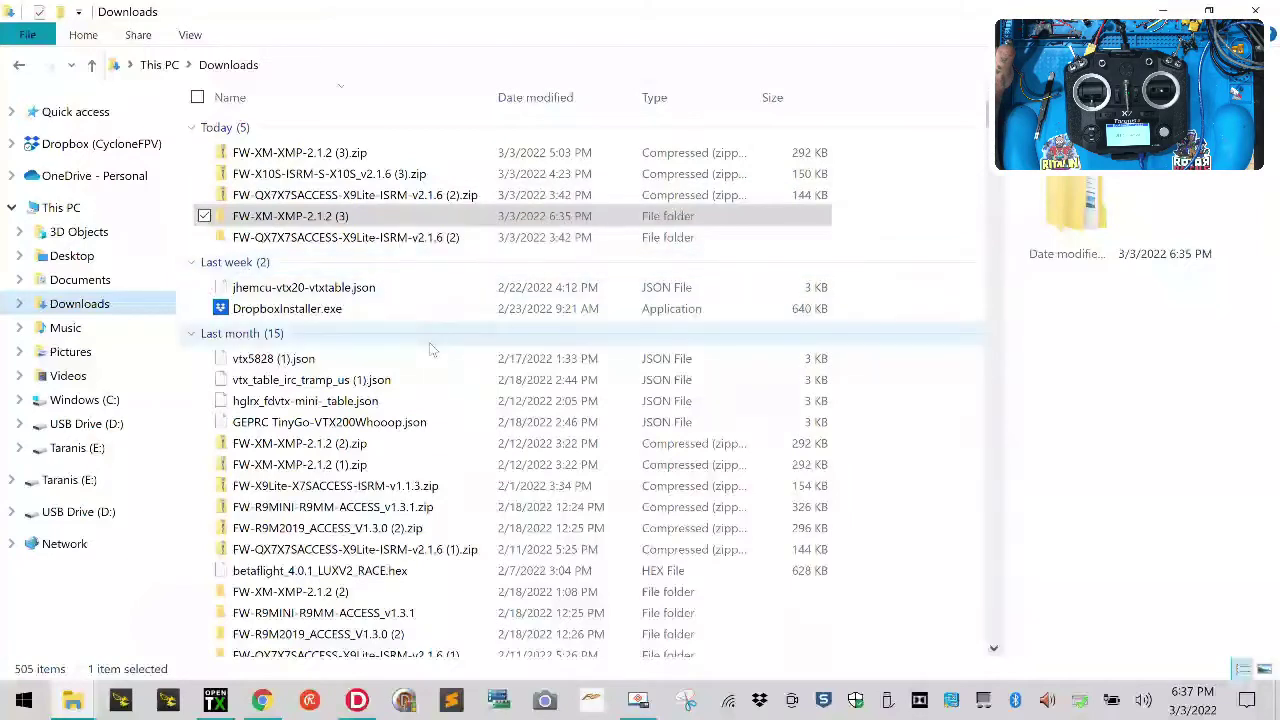
pyautogui.doubleClick(370, 237)
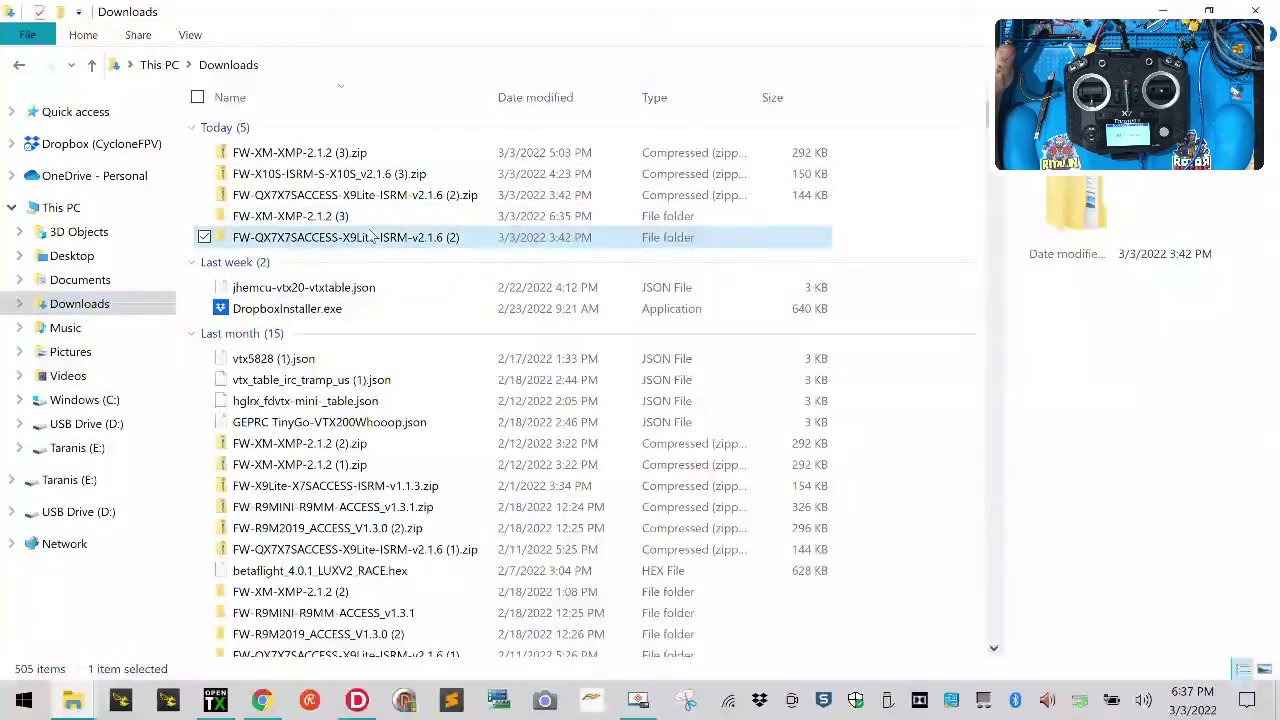
pyautogui.doubleClick(341, 138)
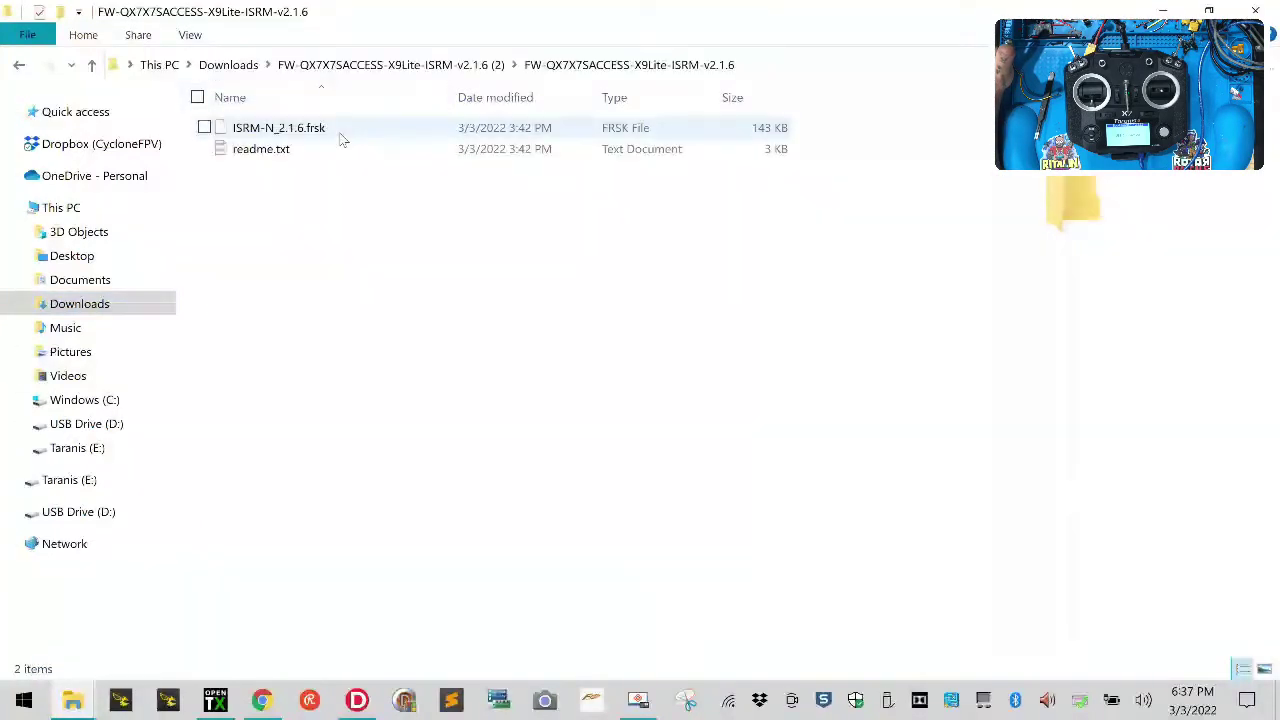
pyautogui.click(17, 64)
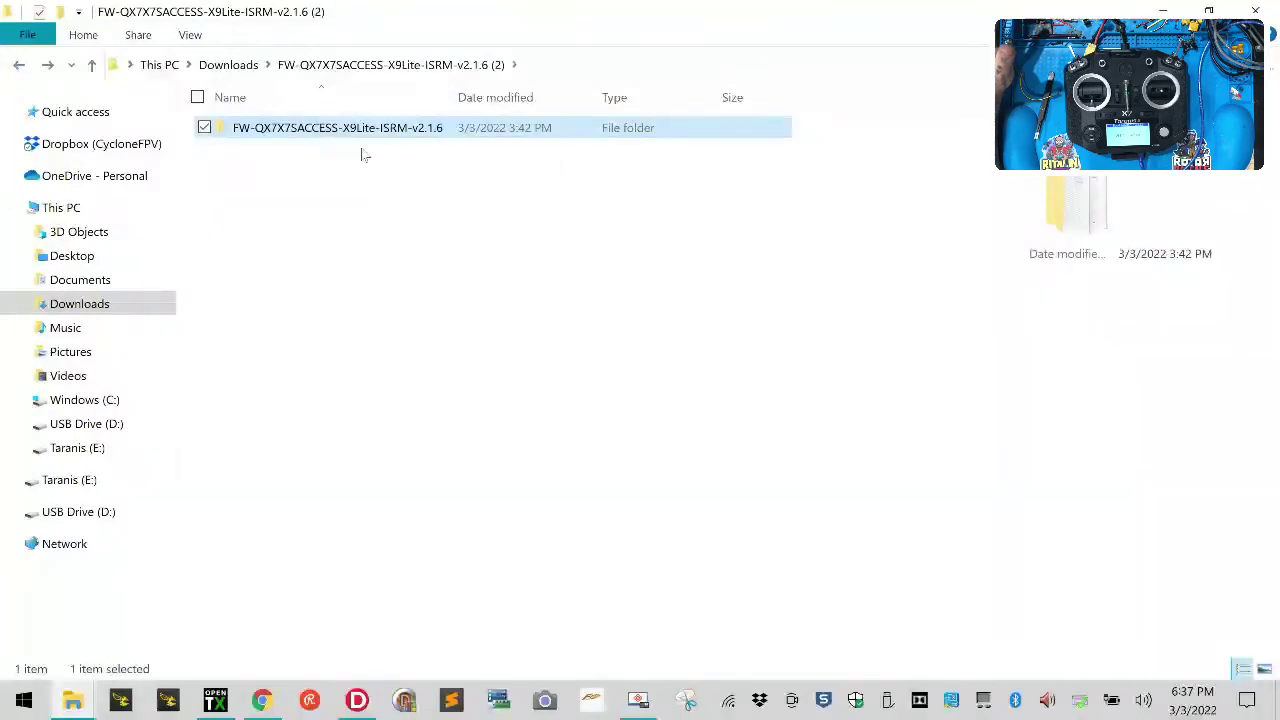
pyautogui.rightClick(370, 131)
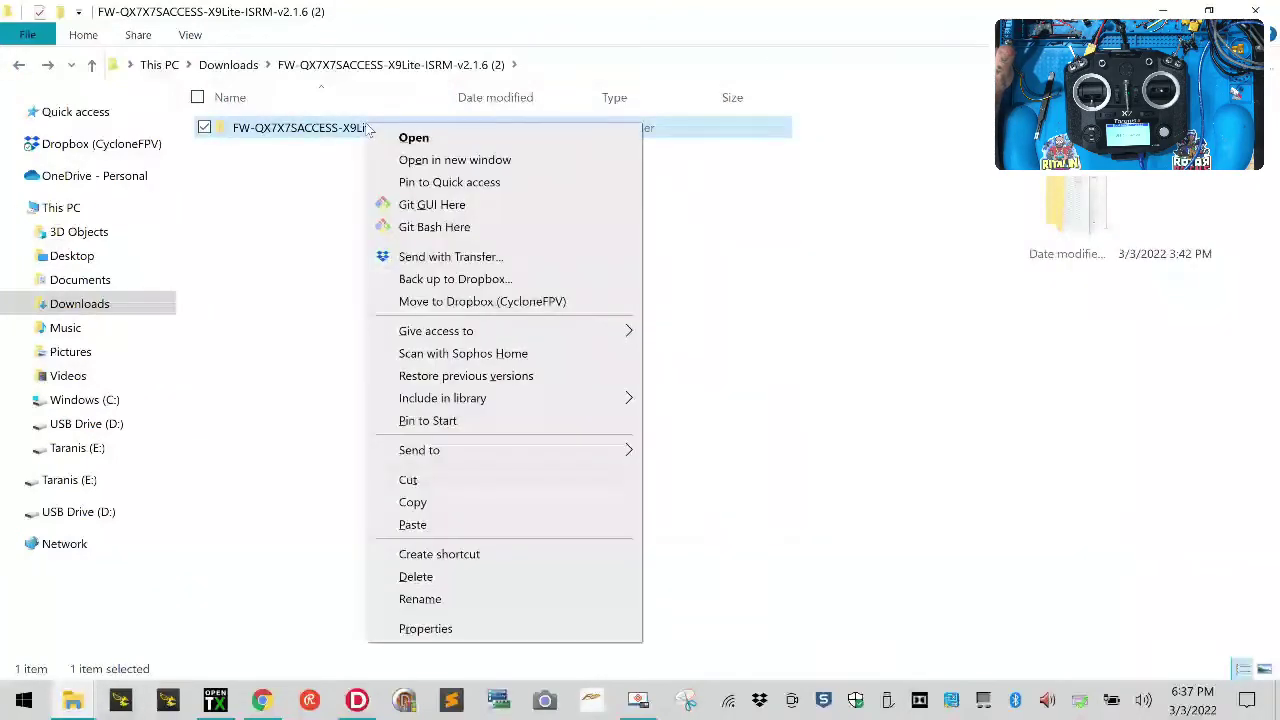
pyautogui.click(455, 480)
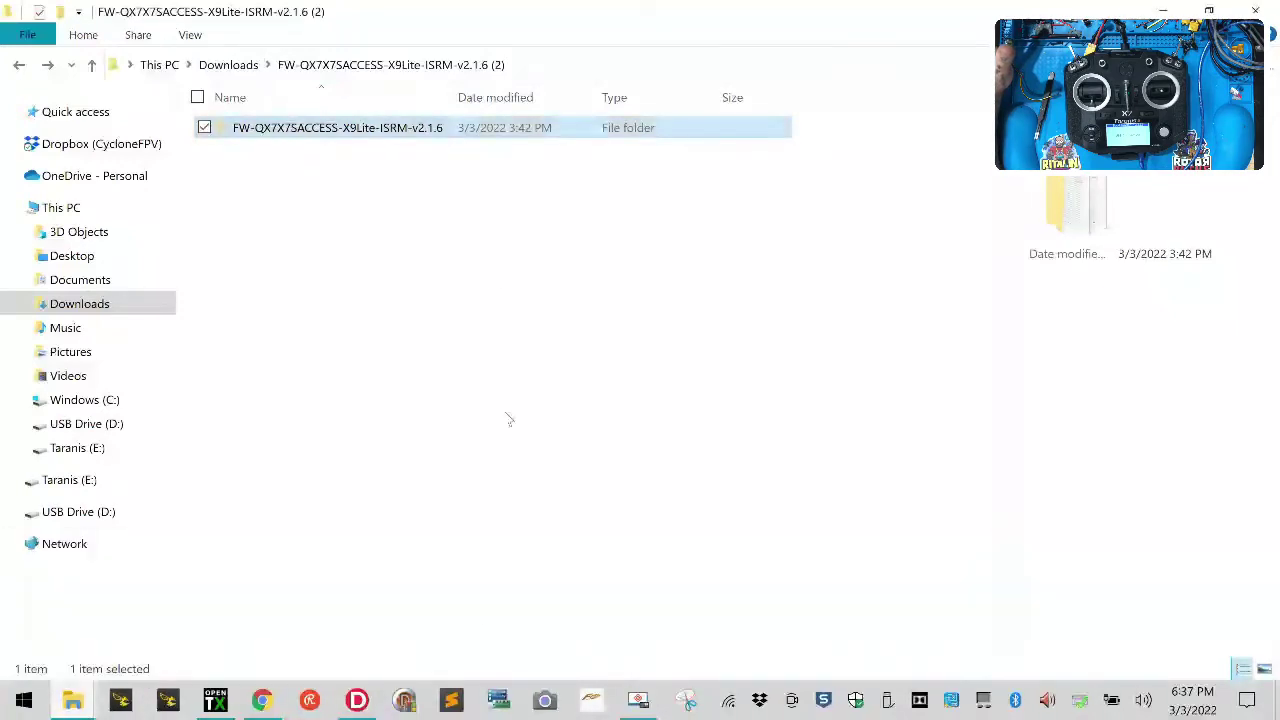
# Paste the FW-QX7X7SACCESS-X9Lite-ISRM-v2.1.6 folder into FrSkyTX-FW, using the window already showing the SD card's FIRMWARE folder
pyautogui.click(75, 703)
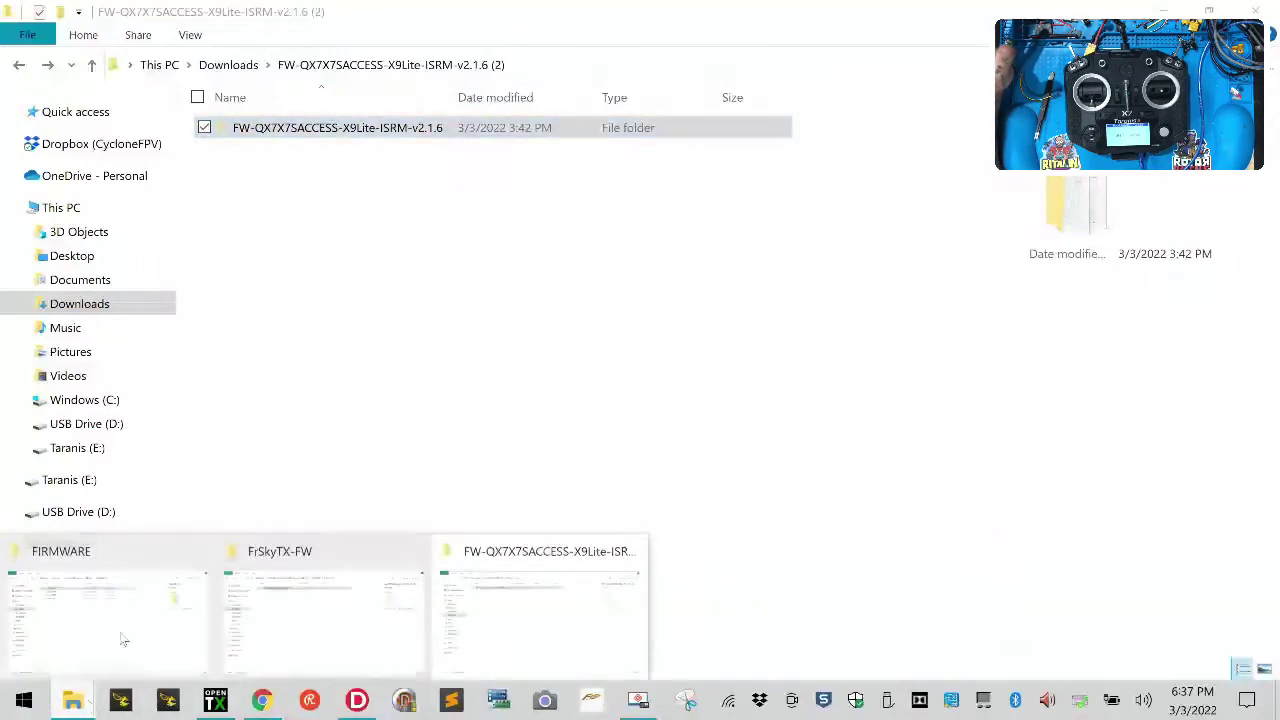
pyautogui.click(110, 620)
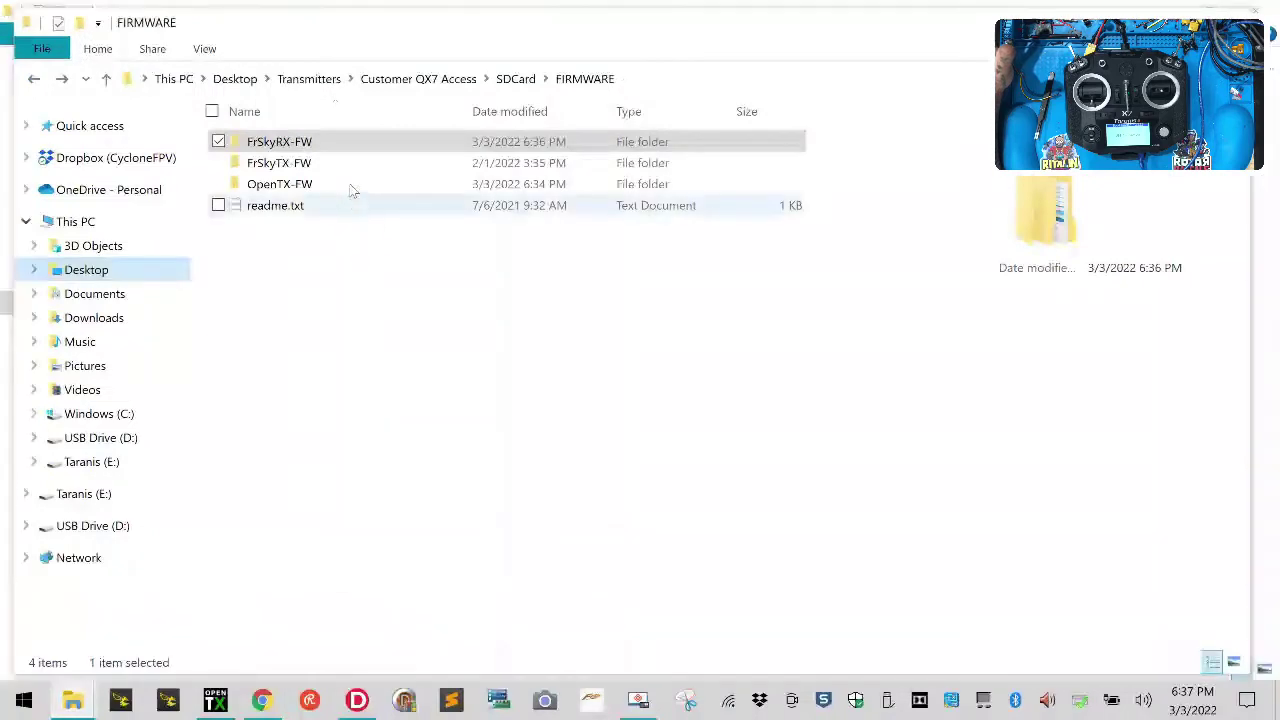
pyautogui.doubleClick(355, 170)
pyautogui.rightClick(317, 247)
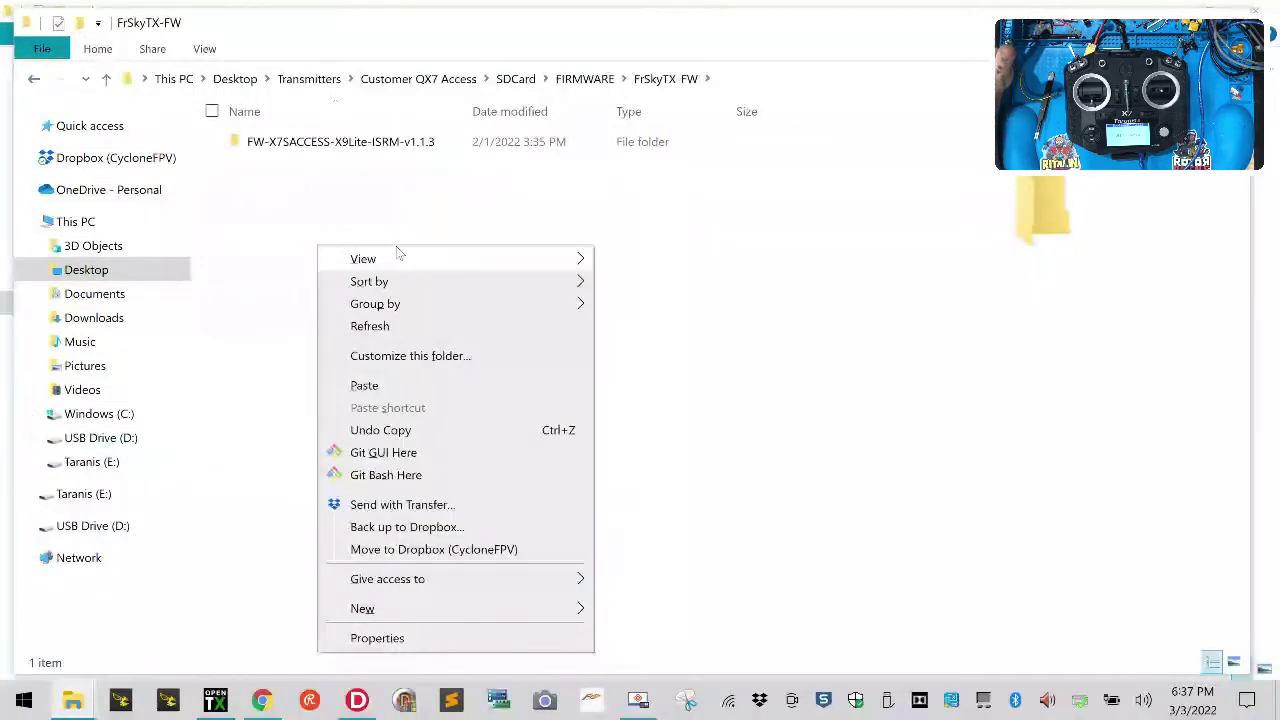
pyautogui.click(414, 390)
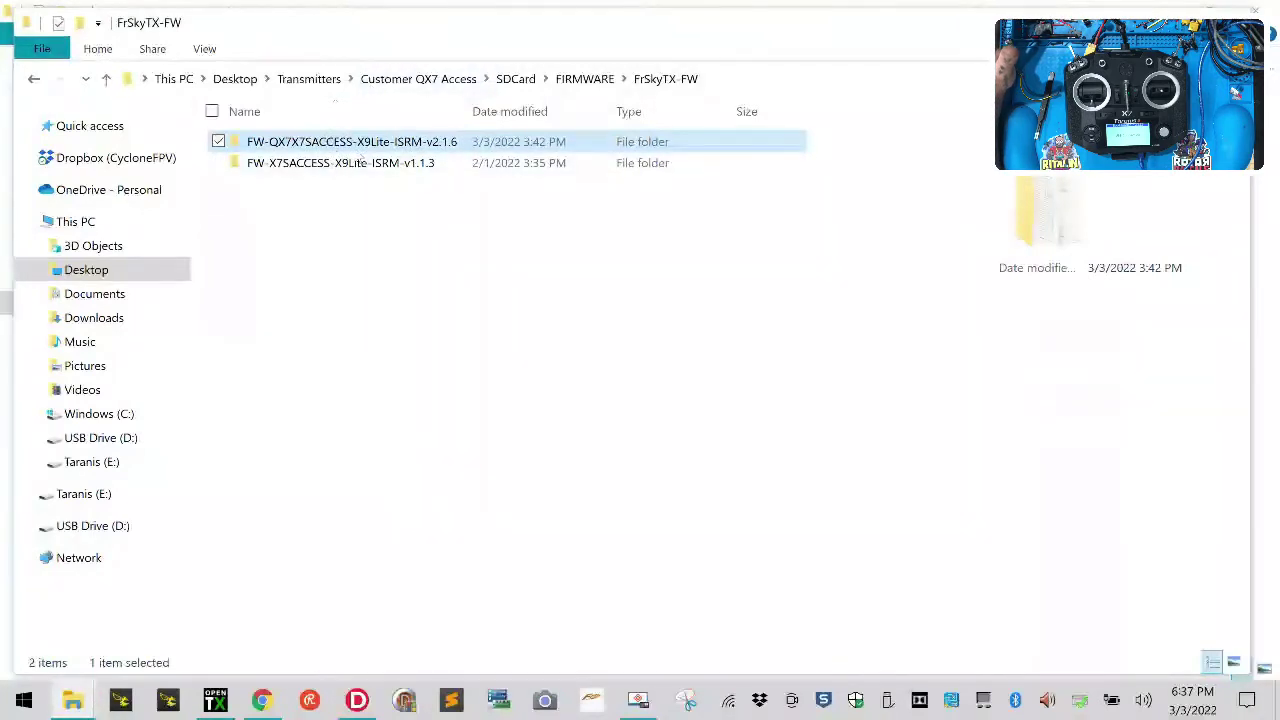
# Shorten the name of the pasted v2.1.6 folder to FW-ISRM-v2.1.6
pyautogui.click(360, 146)
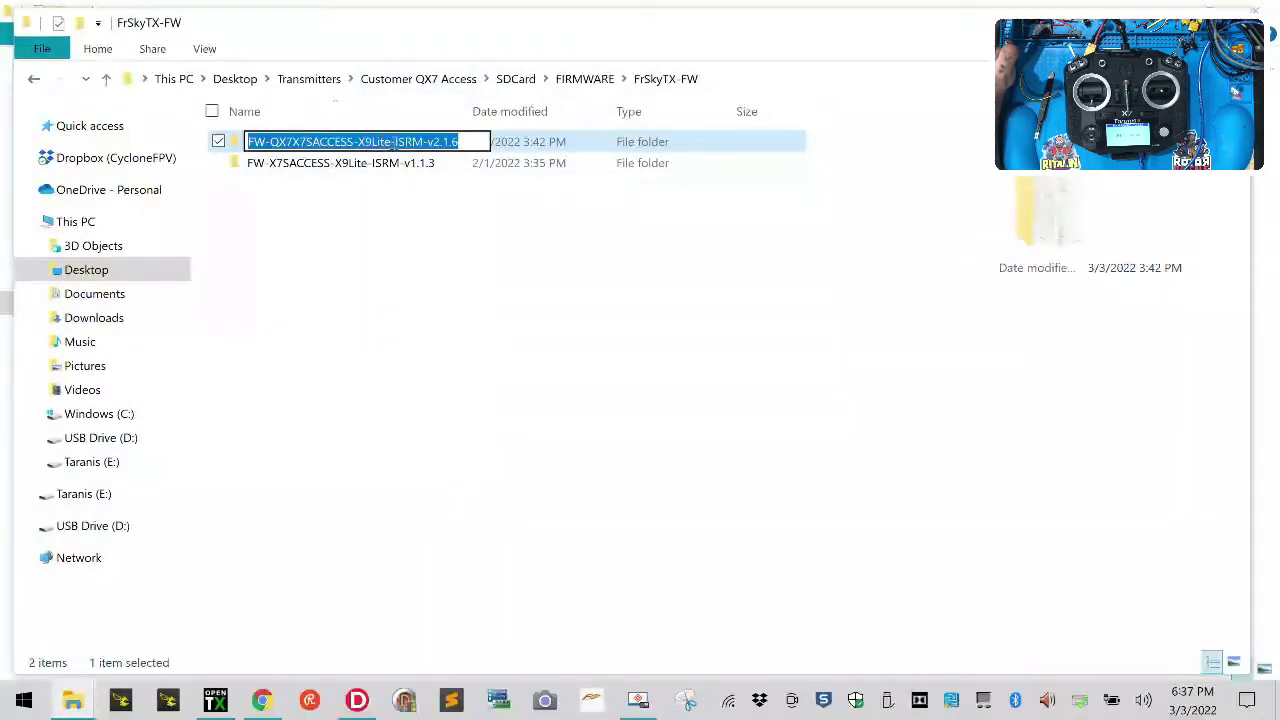
pyautogui.click(397, 142)
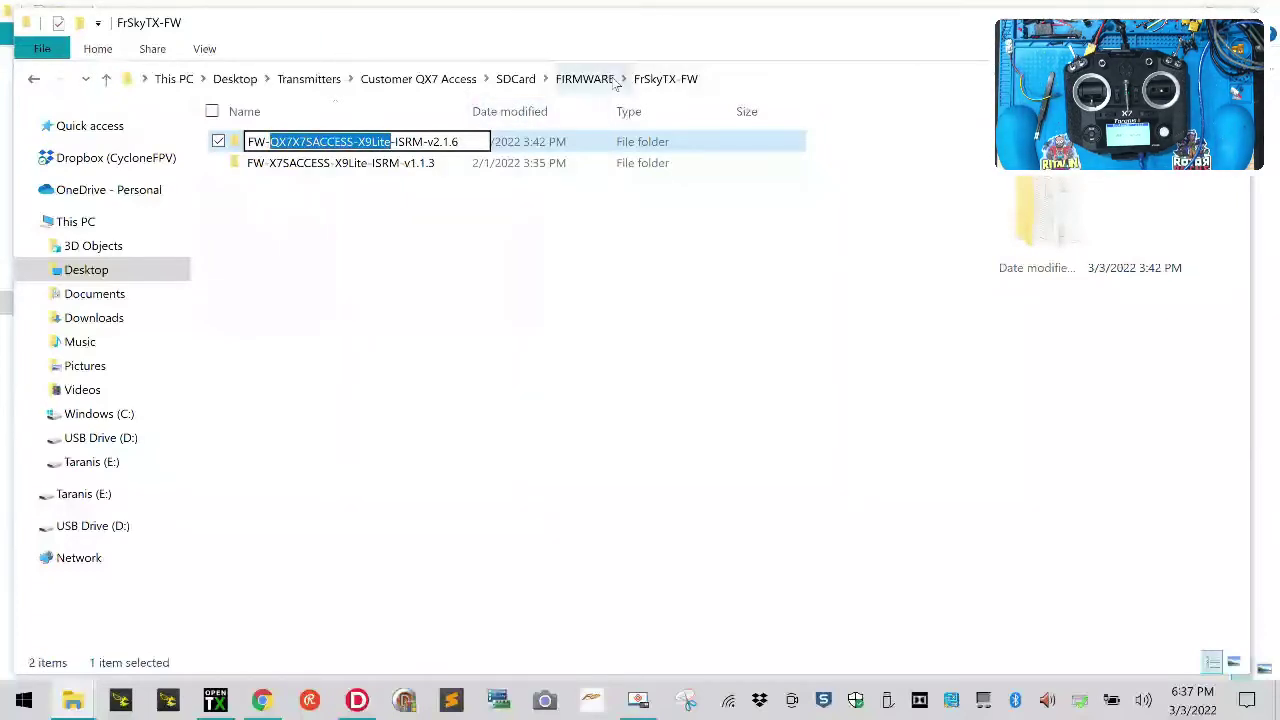
pyautogui.press('BackSpace')
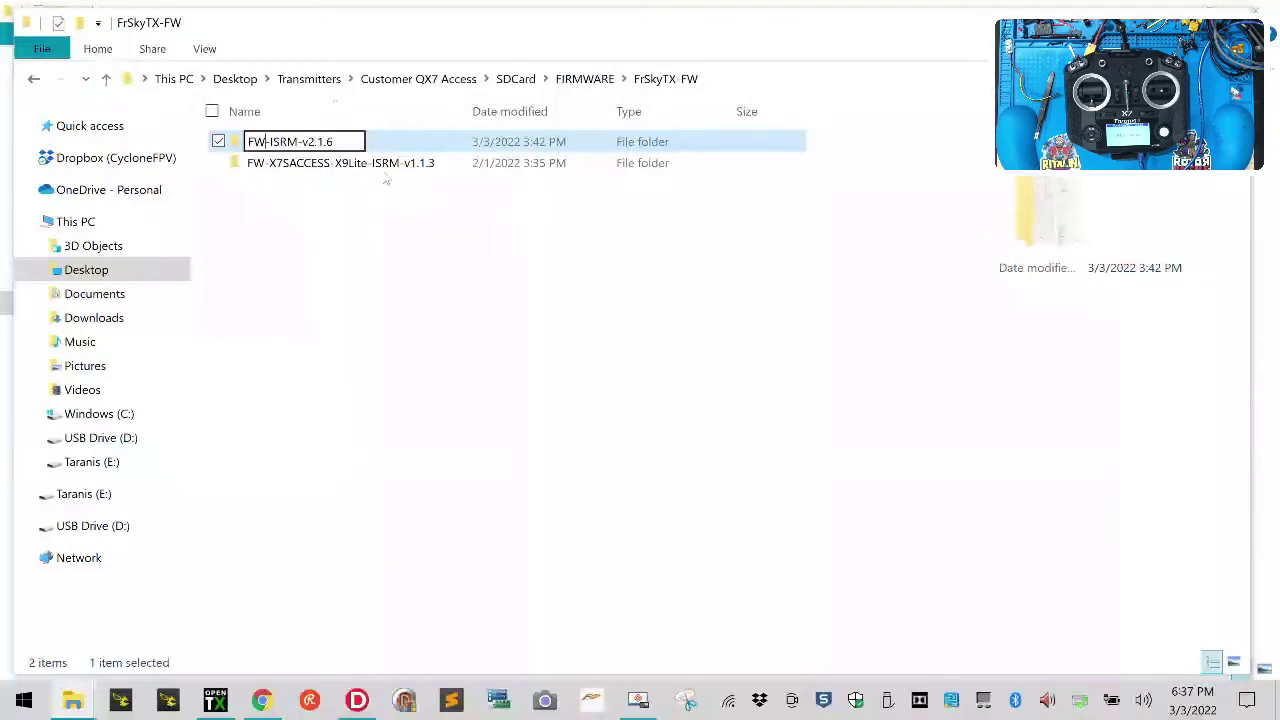
# Rename the FW-X7SACCESS-X9Lite-ISRM-v1.1.3 folder to FW-ISRM-v1.1.3
pyautogui.click(395, 174)
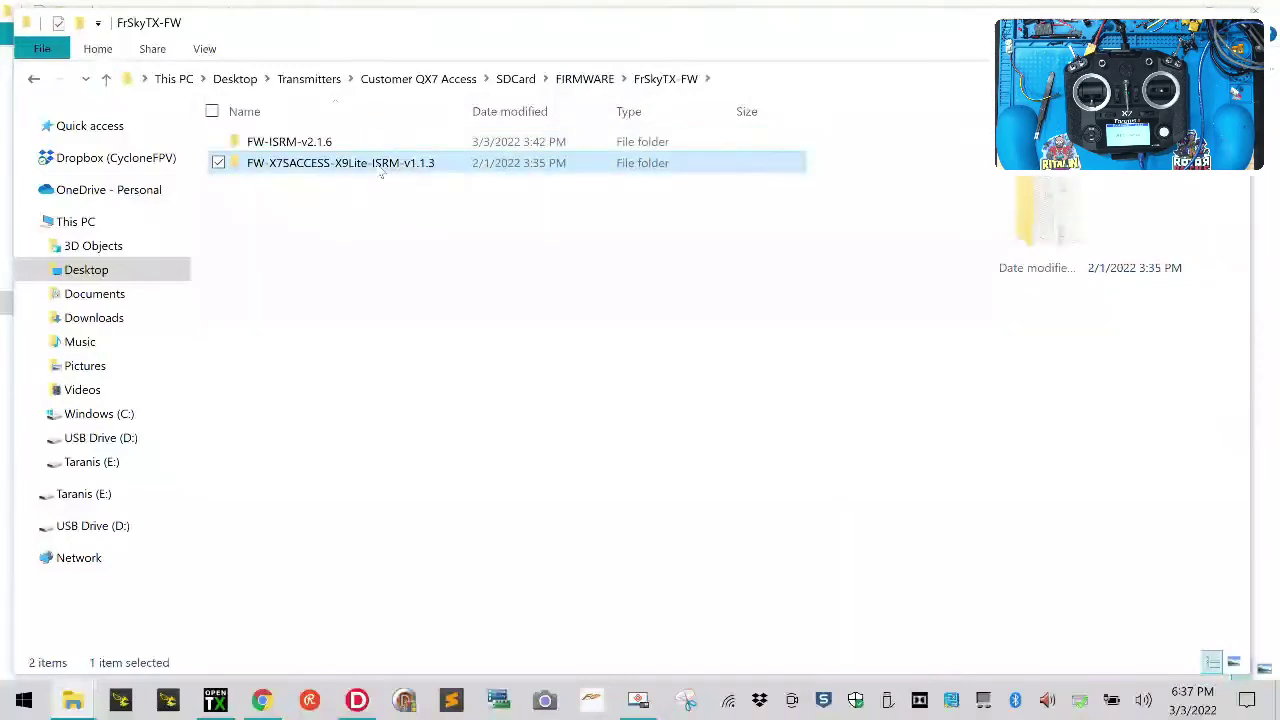
pyautogui.click(378, 172)
pyautogui.click(374, 168)
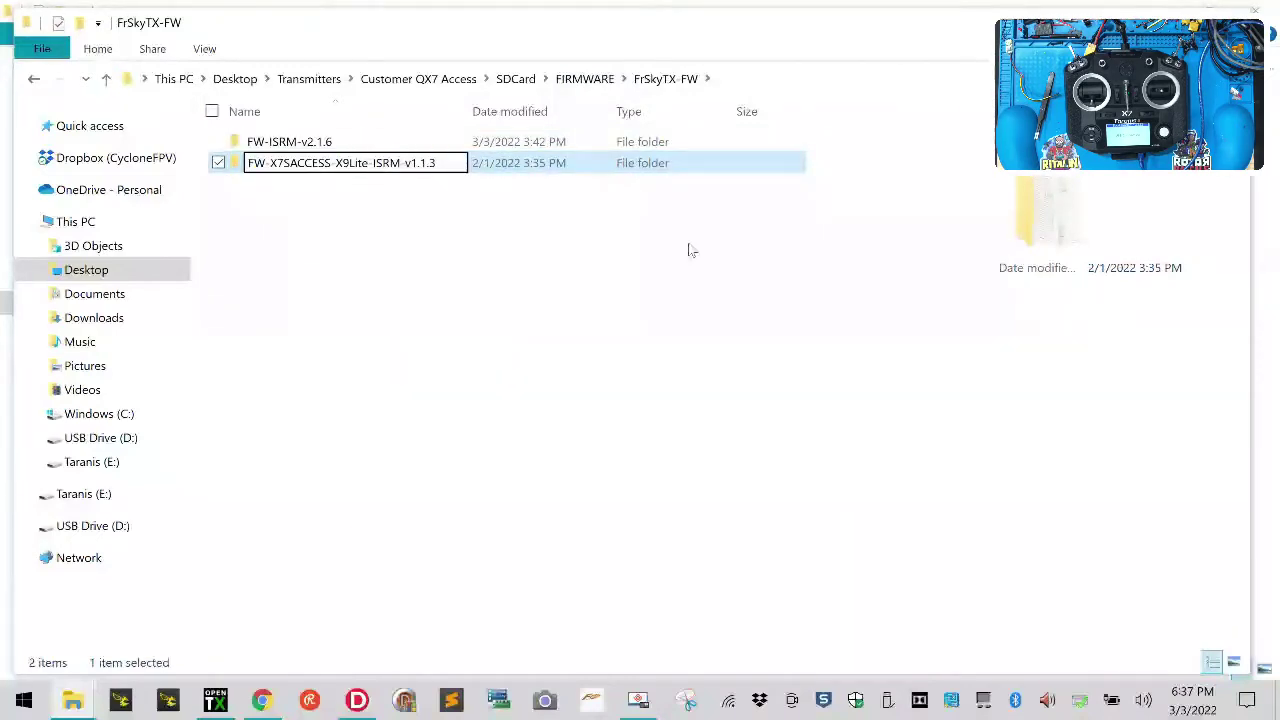
pyautogui.press('BackSpace')
pyautogui.press('BackSpace')
pyautogui.press('BackSpace')
pyautogui.press('BackSpace')
pyautogui.press('BackSpace')
pyautogui.press('BackSpace')
pyautogui.press('BackSpace')
pyautogui.press('BackSpace')
pyautogui.press('BackSpace')
pyautogui.press('BackSpace')
pyautogui.press('BackSpace')
pyautogui.press('BackSpace')
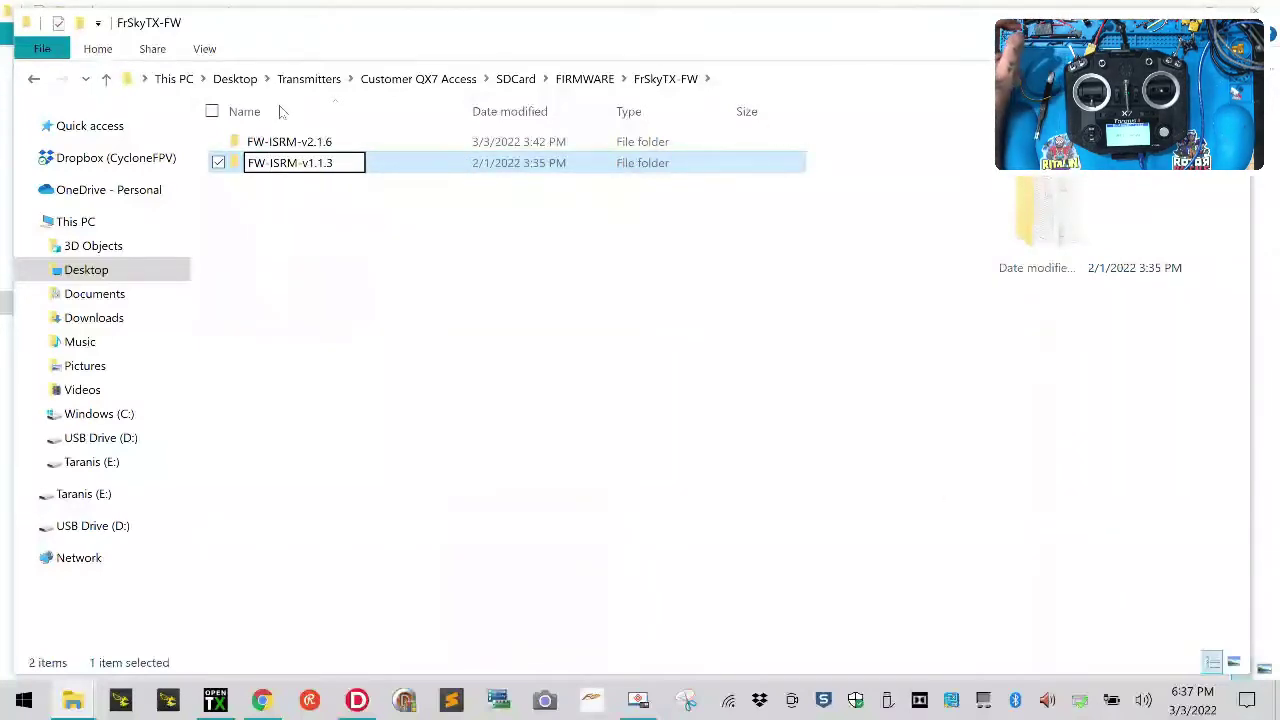
pyautogui.click(229, 205)
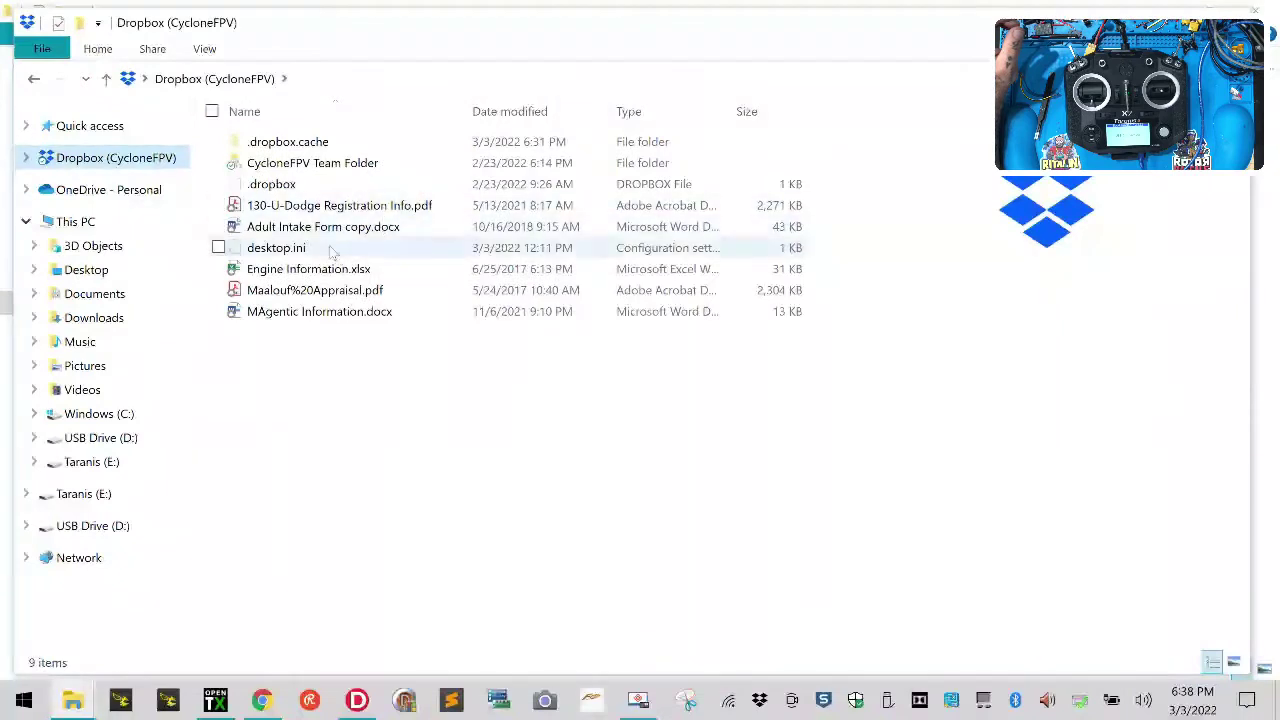
# Look through the FrSky firmware archive in Dropbox under CycloneFPV Team Folder, Software Downloads, and close that window
pyautogui.doubleClick(285, 163)
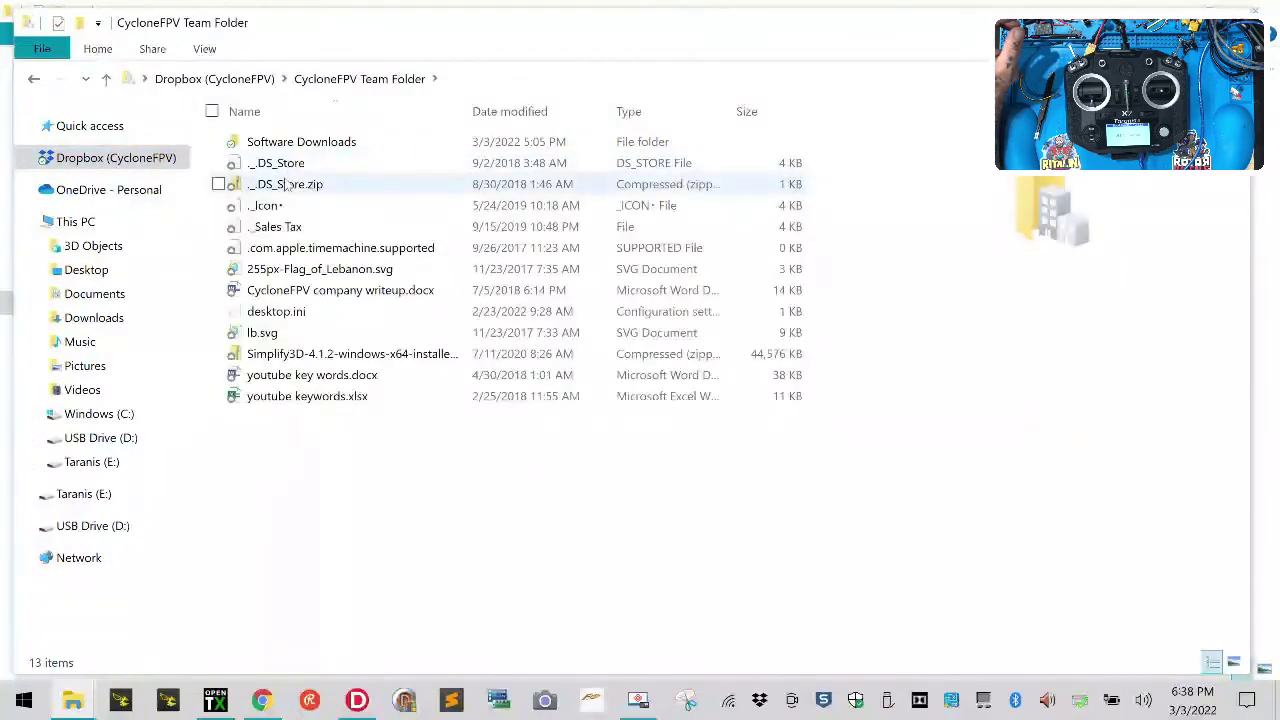
pyautogui.click(294, 151)
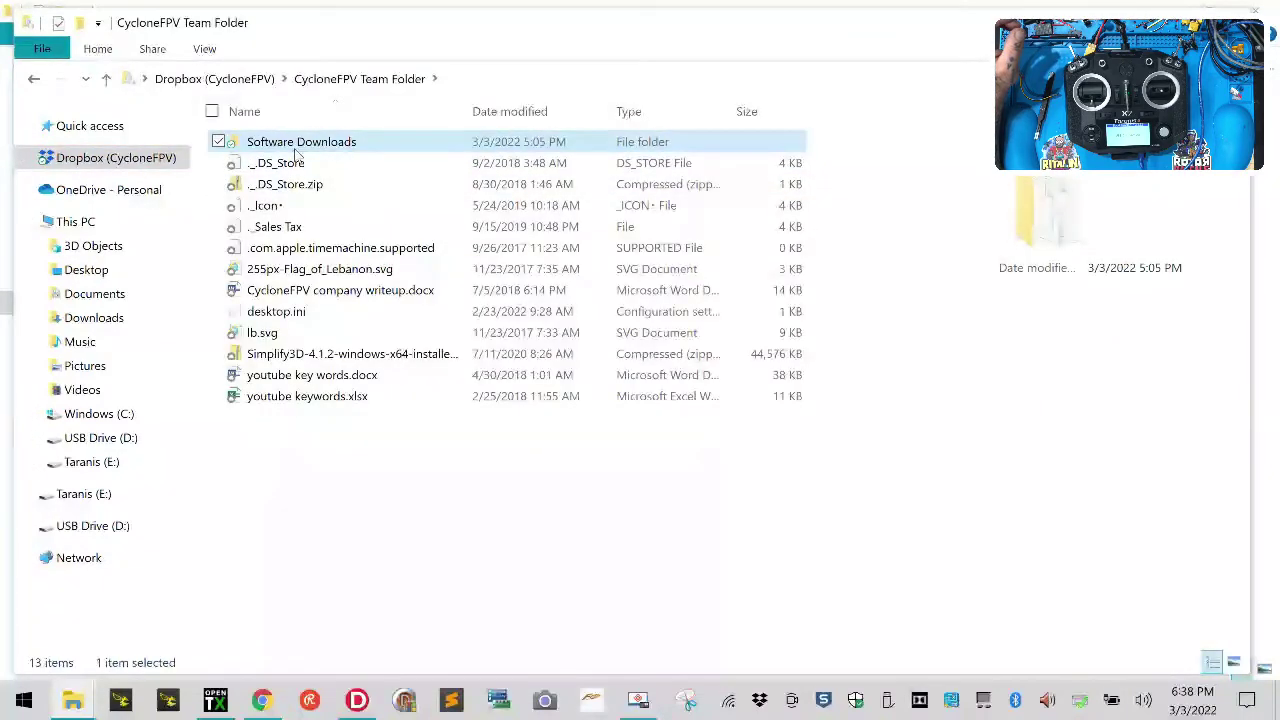
pyautogui.doubleClick(360, 137)
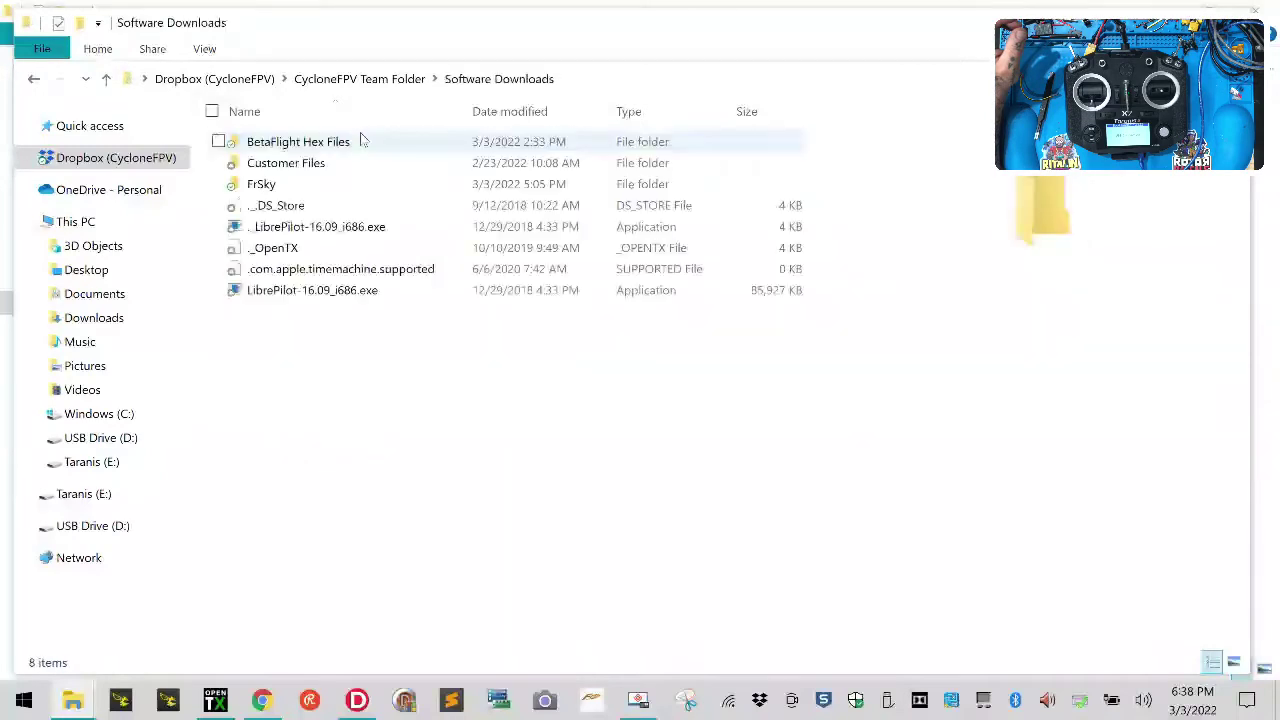
pyautogui.doubleClick(292, 185)
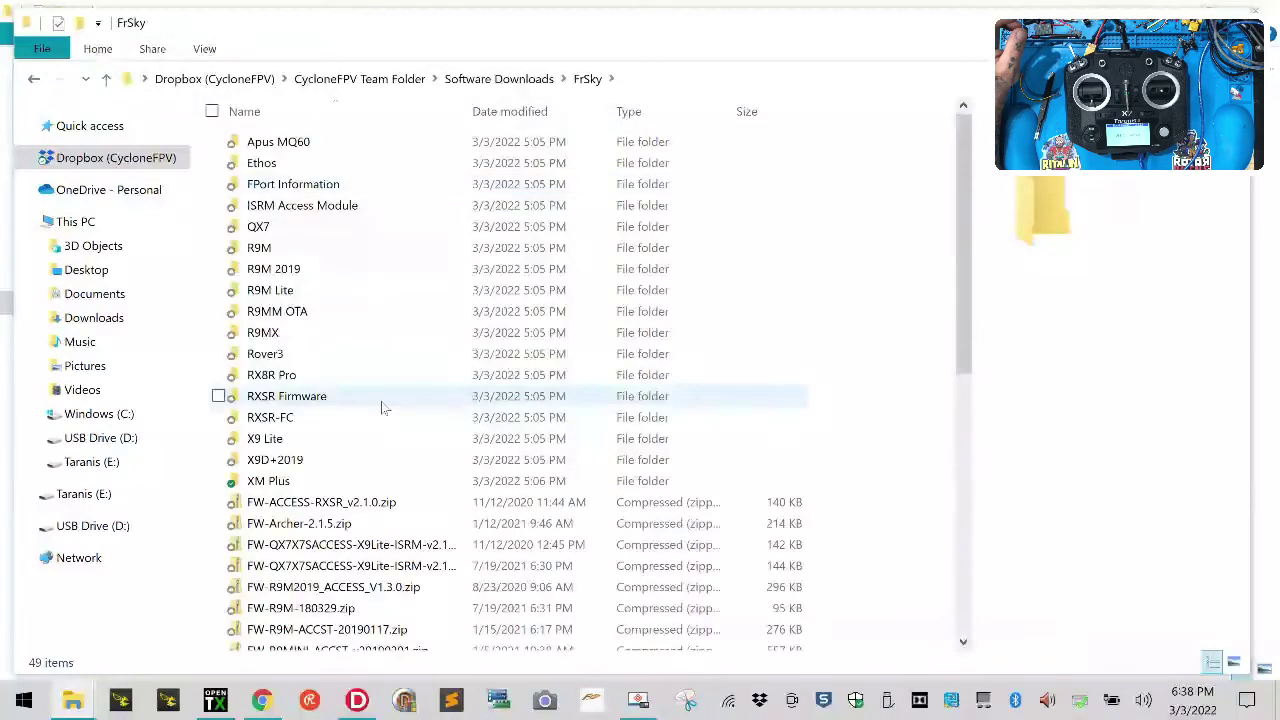
pyautogui.scroll(-8, 380, 408)
pyautogui.scroll(6, 372, 406)
pyautogui.scroll(-6, 372, 406)
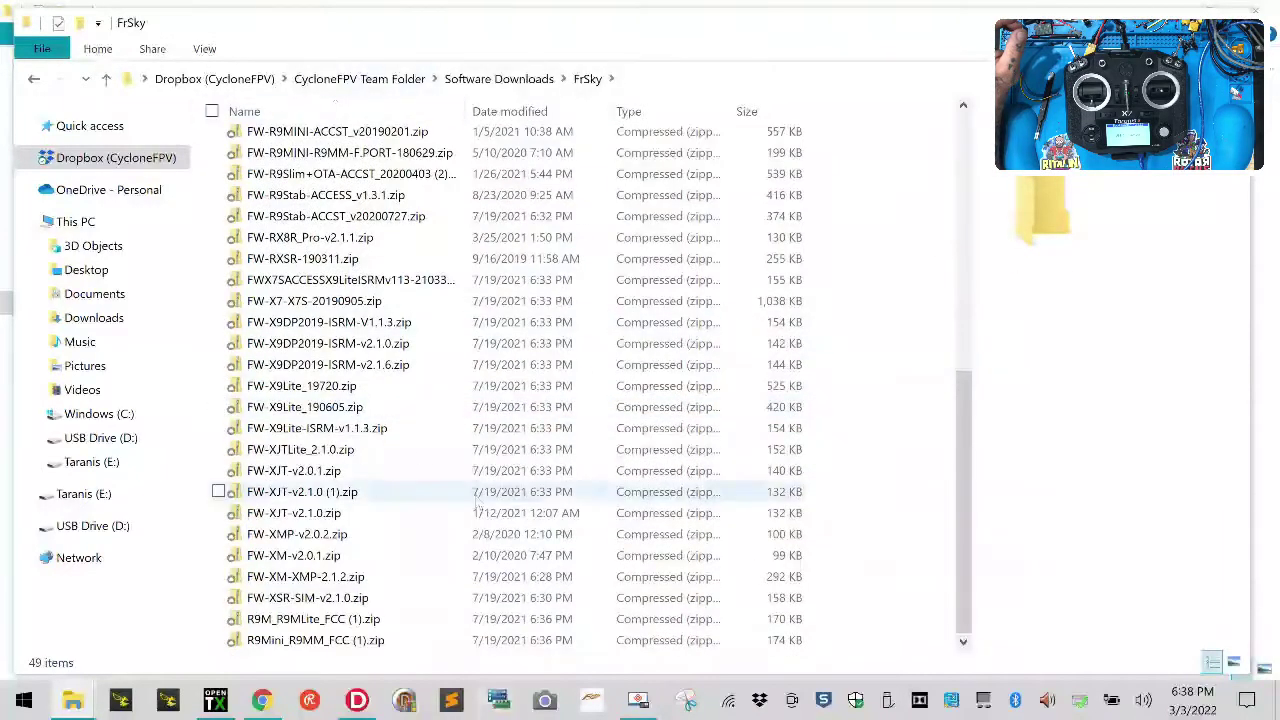
pyautogui.scroll(8, 477, 508)
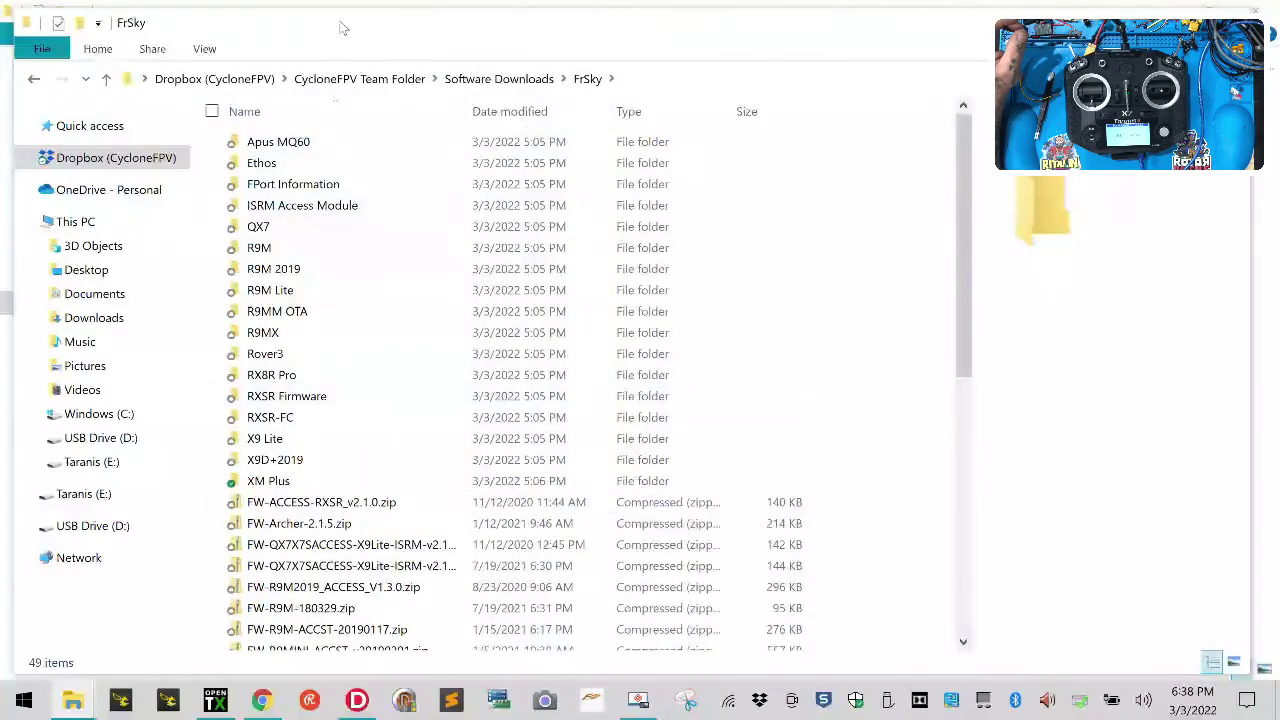
pyautogui.click(1255, 10)
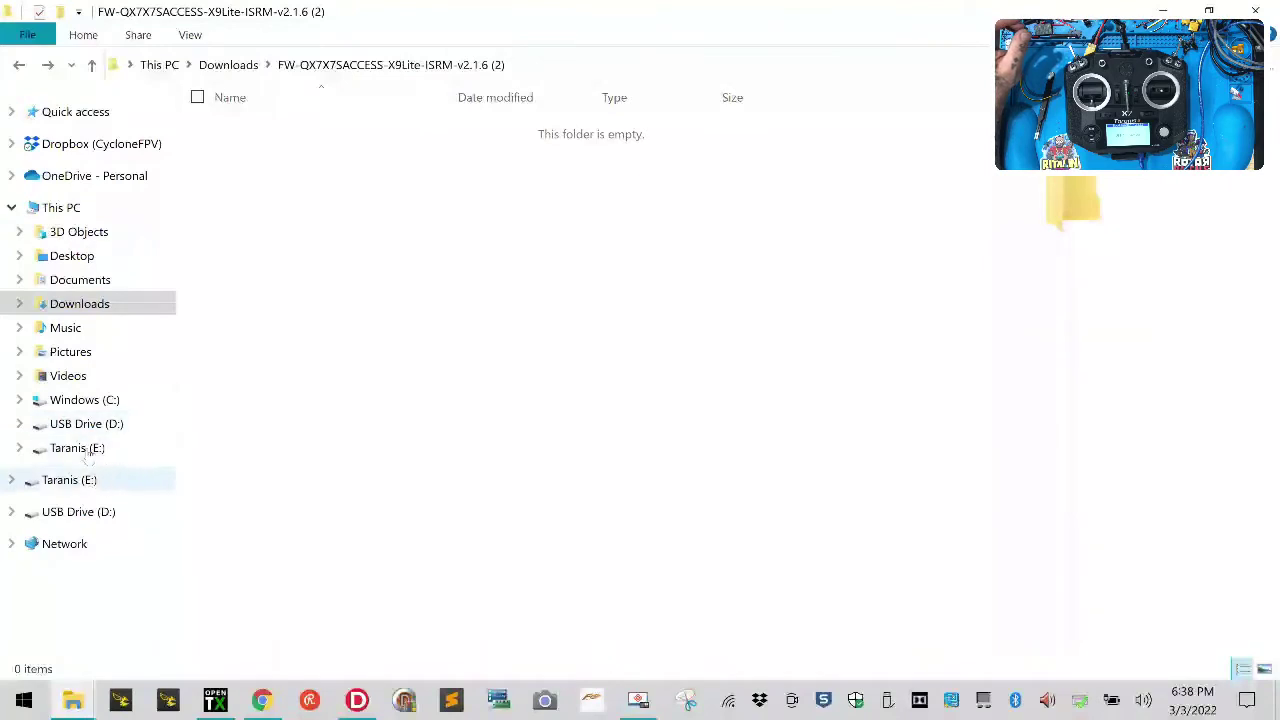
# In the Desktop's Transmitters folder, open Customer QX7 Access, check the contents of Old Files and delete that folder
pyautogui.click(98, 262)
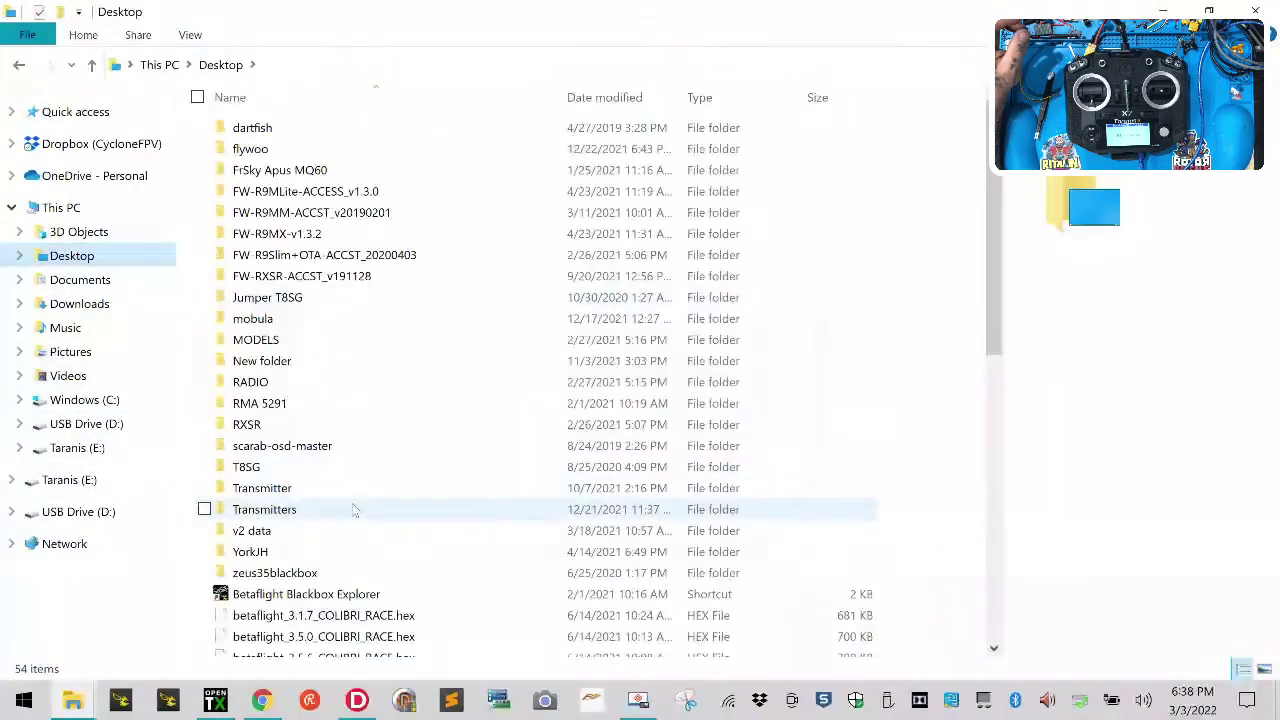
pyautogui.click(352, 512)
pyautogui.doubleClick(352, 512)
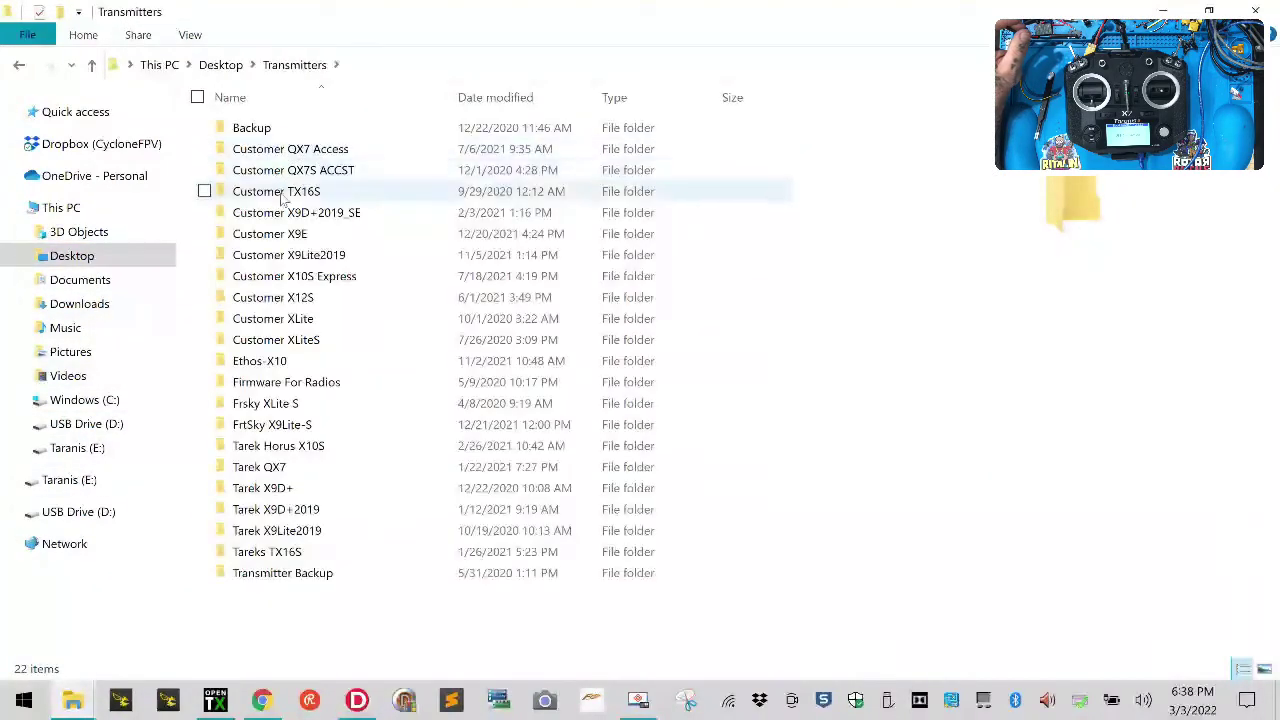
pyautogui.doubleClick(325, 150)
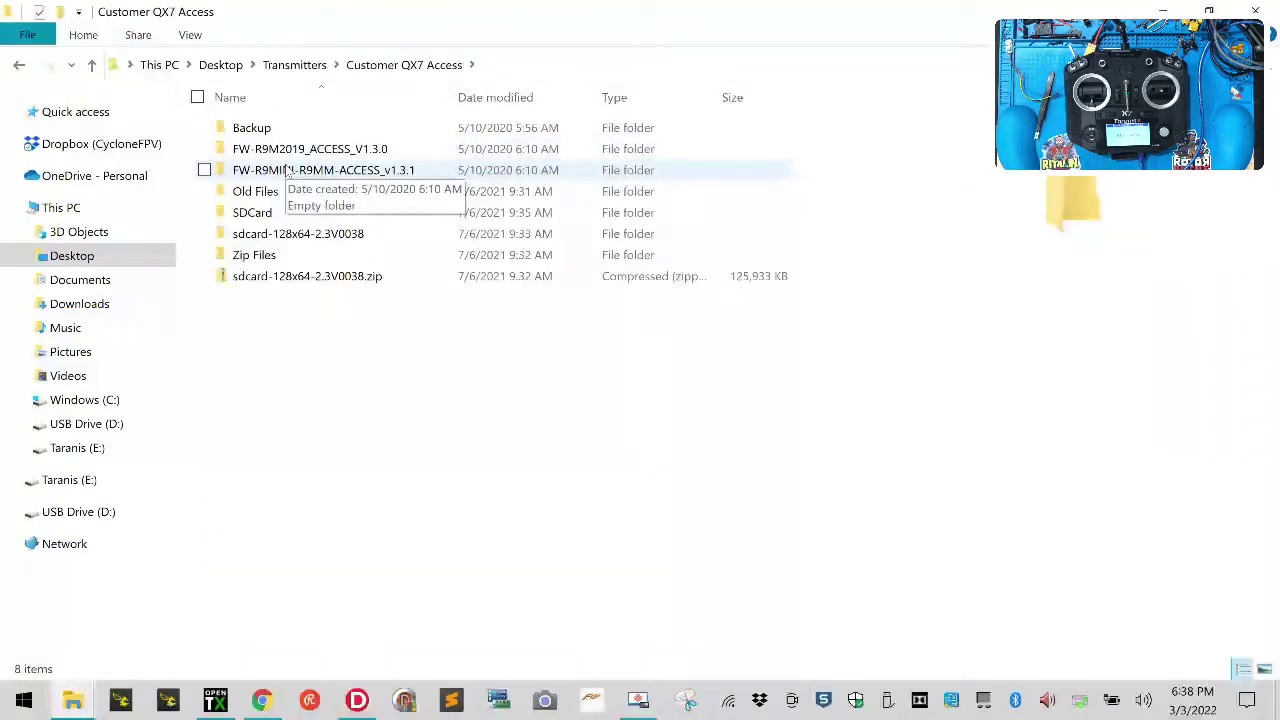
pyautogui.doubleClick(262, 191)
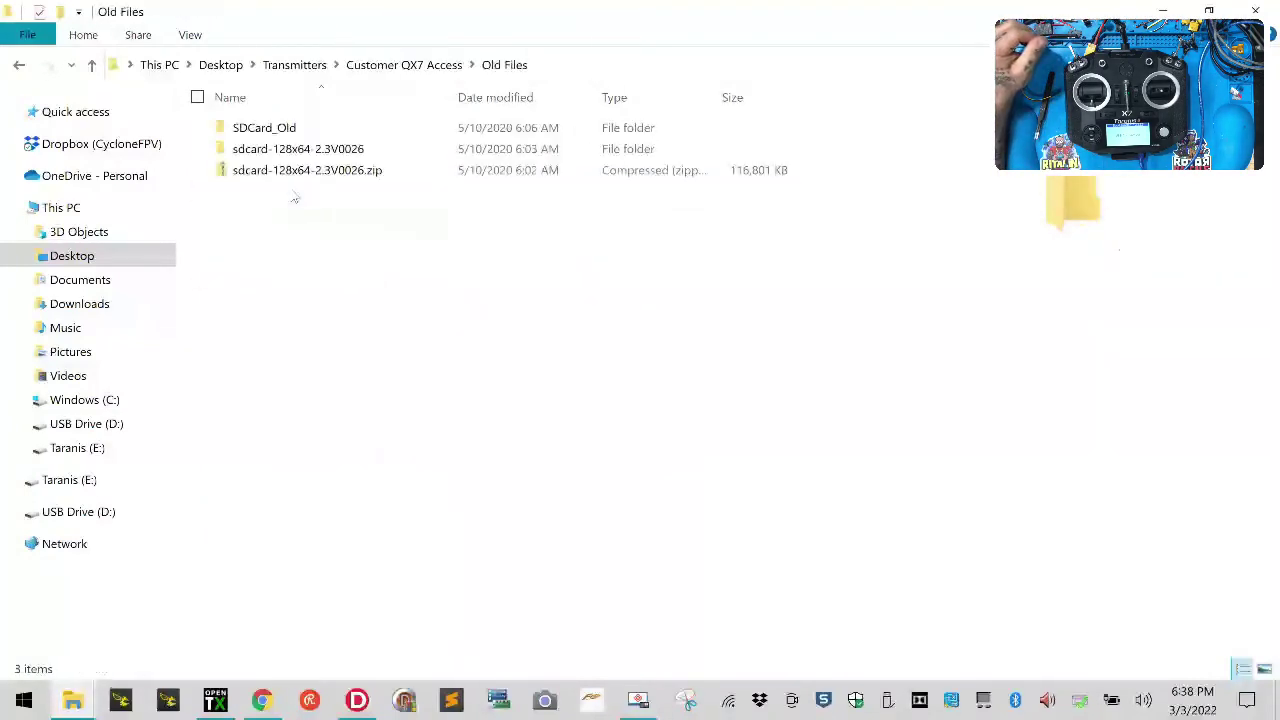
pyautogui.click(19, 64)
pyautogui.rightClick(291, 195)
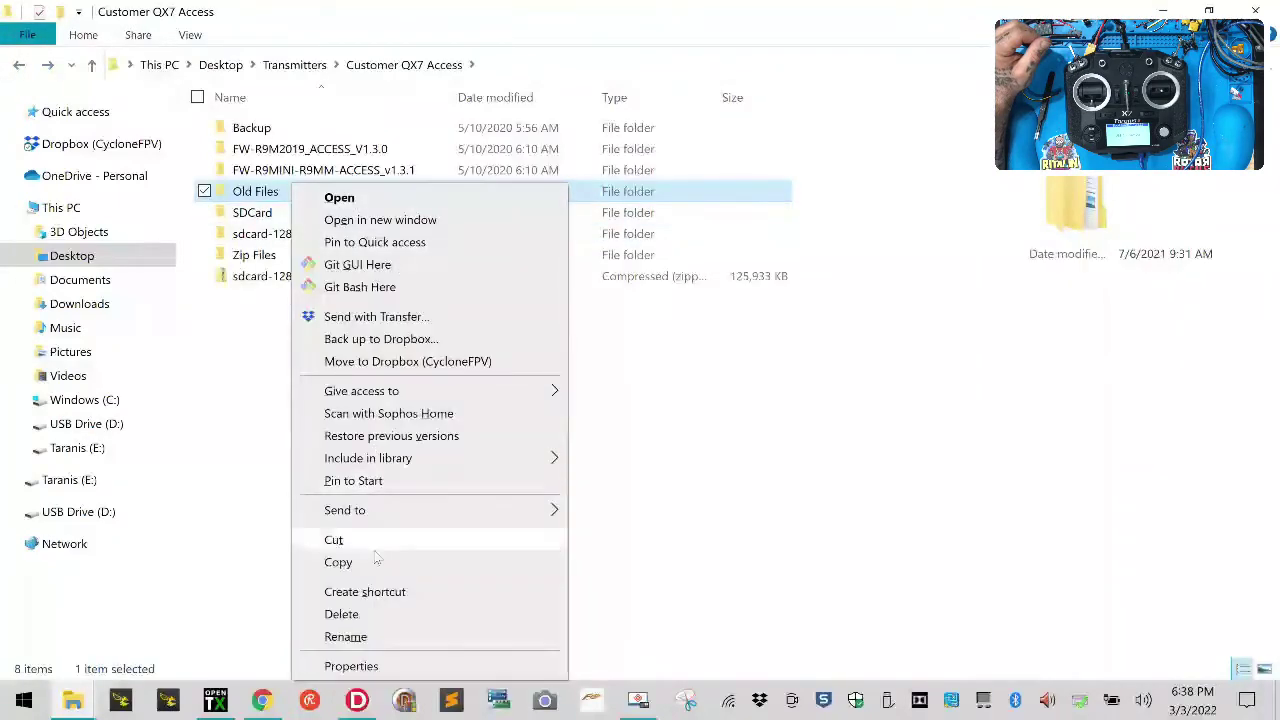
pyautogui.click(372, 614)
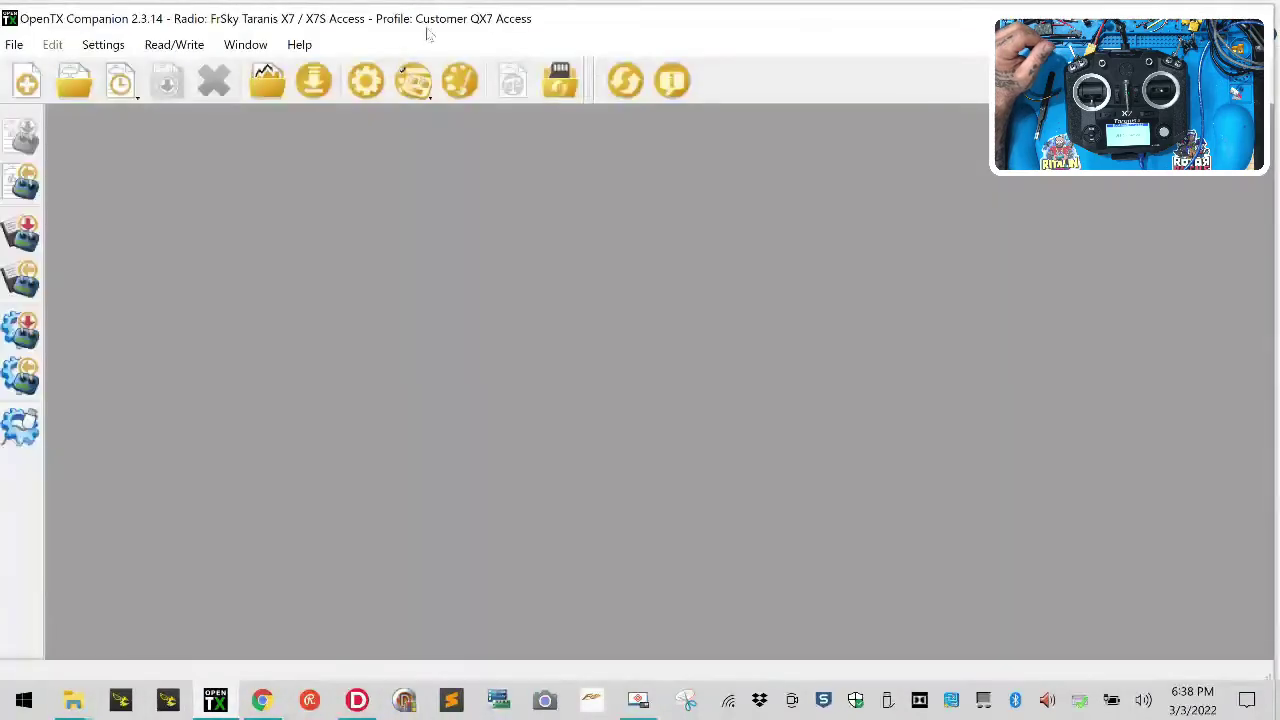
# In OpenTX Companion, synchronize the Customer QX7 Access SDCard folder with radio folder D:\ in both directions, review the log and close the dialog
pyautogui.click(560, 82)
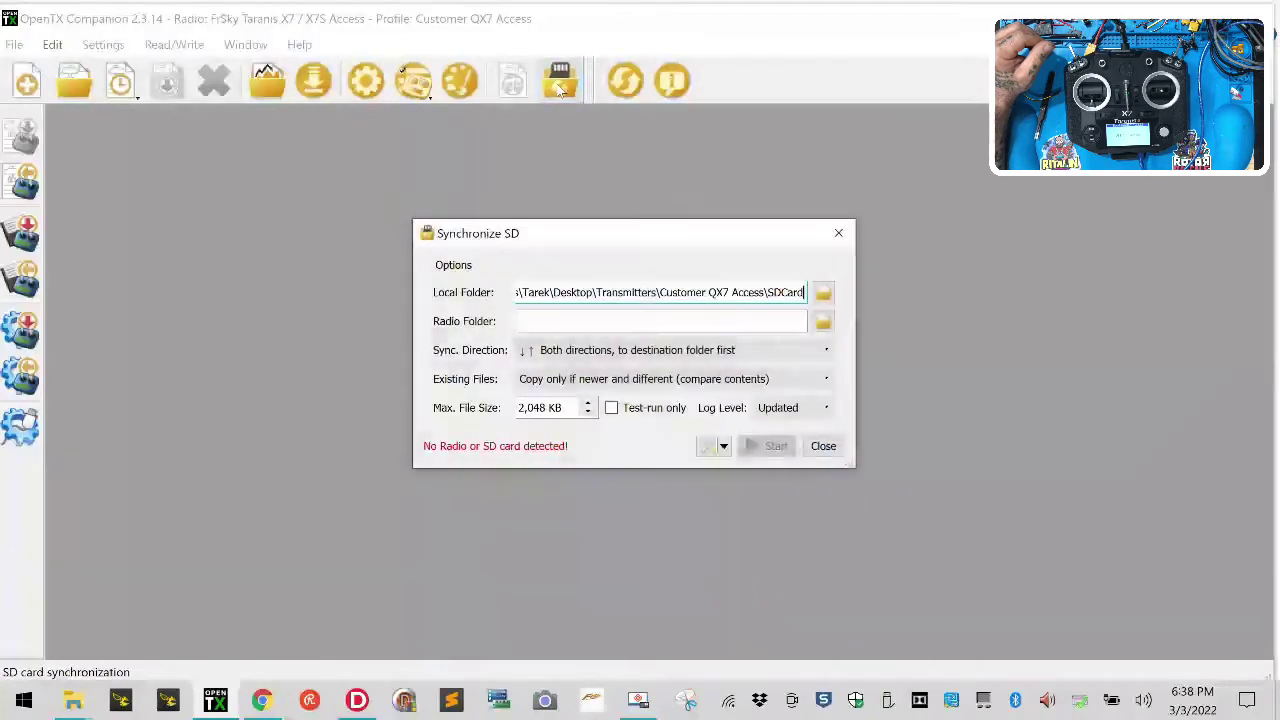
pyautogui.moveTo(720, 292); pyautogui.dragTo(957, 314)
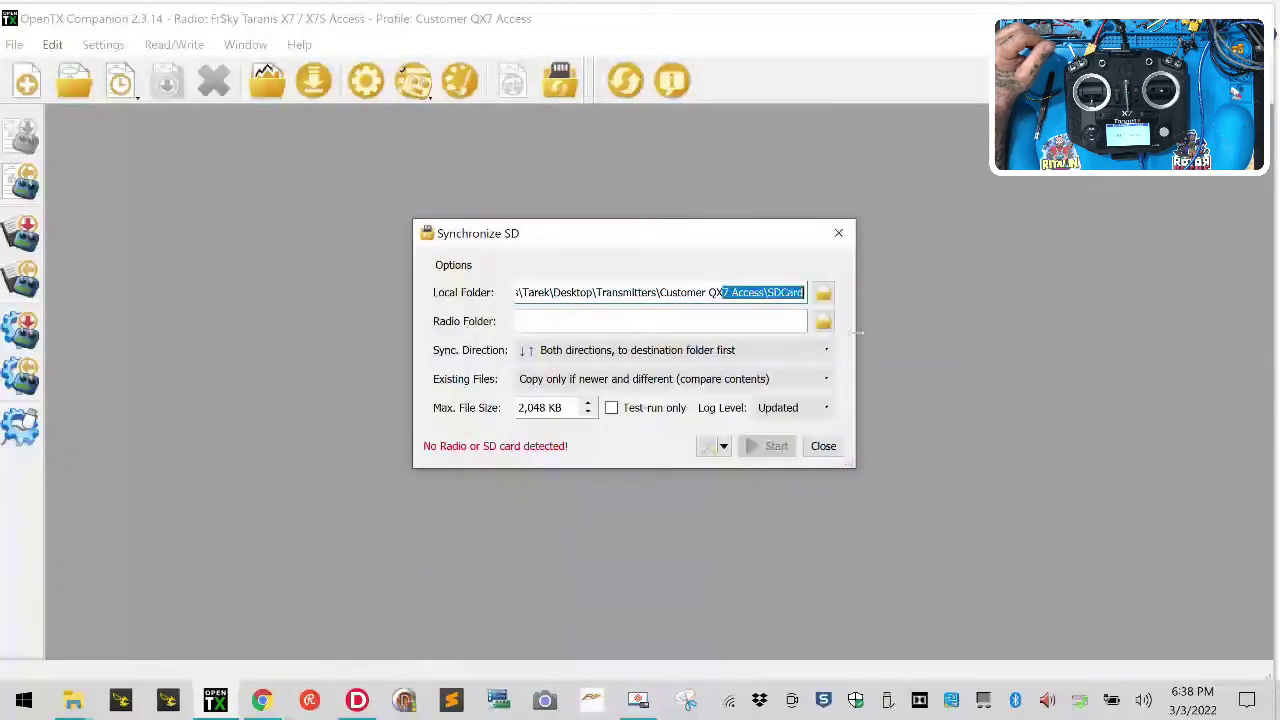
pyautogui.click(821, 321)
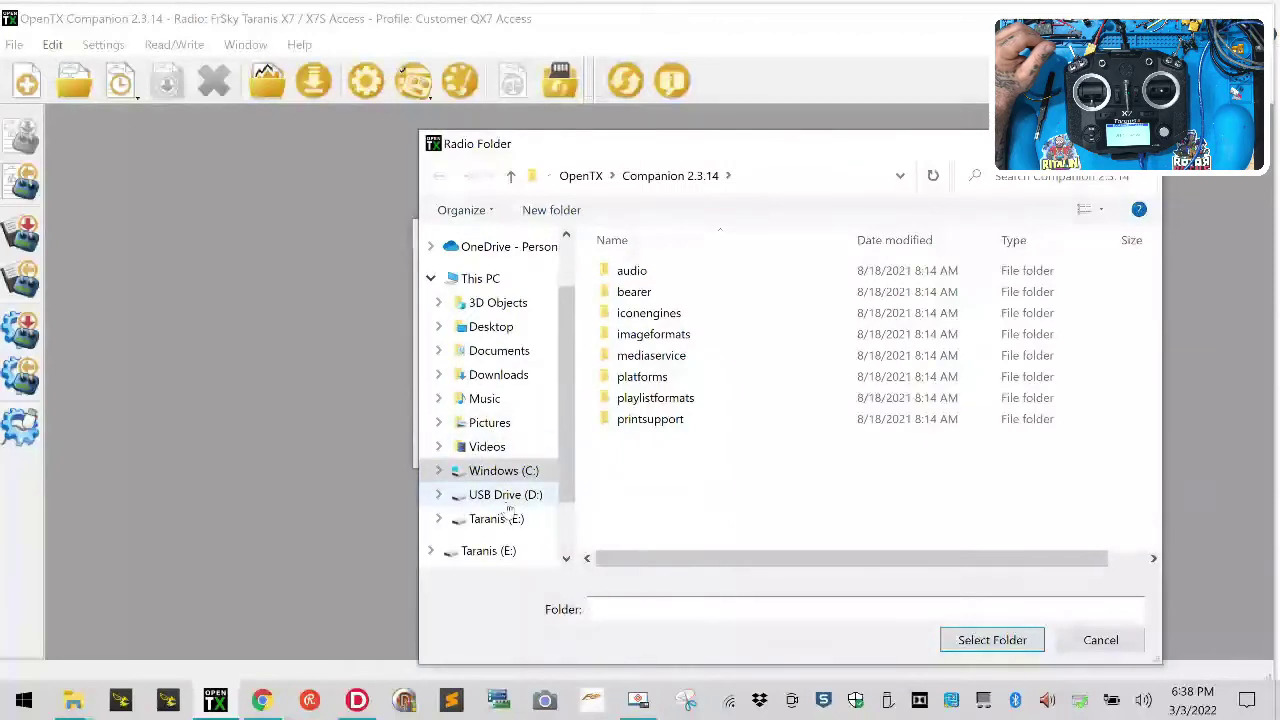
pyautogui.click(505, 495)
pyautogui.click(985, 640)
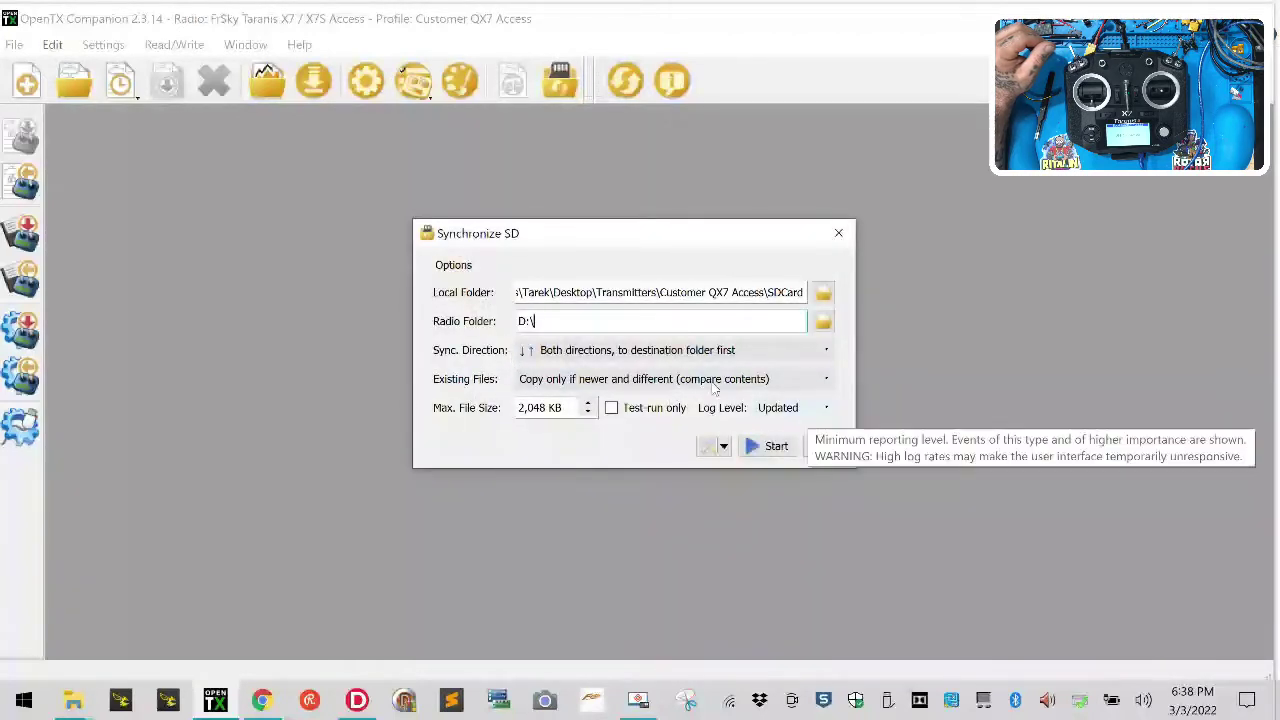
pyautogui.click(762, 447)
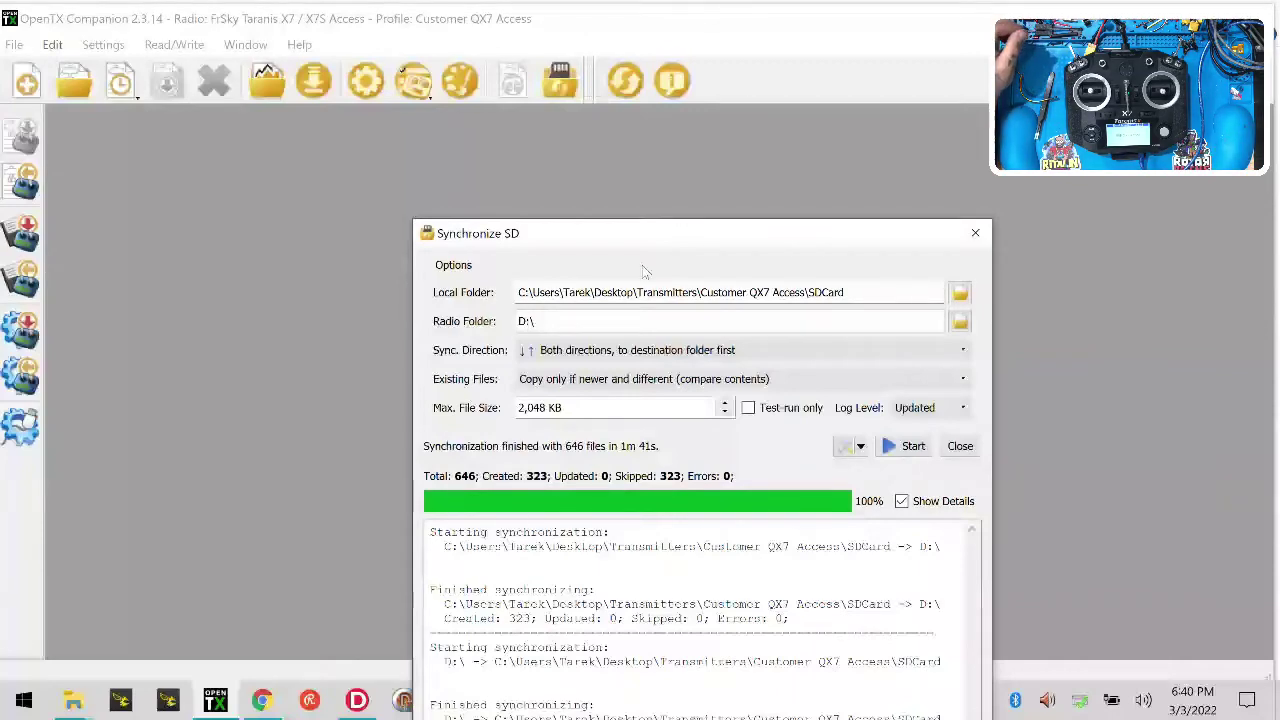
pyautogui.moveTo(664, 236); pyautogui.dragTo(672, 121)
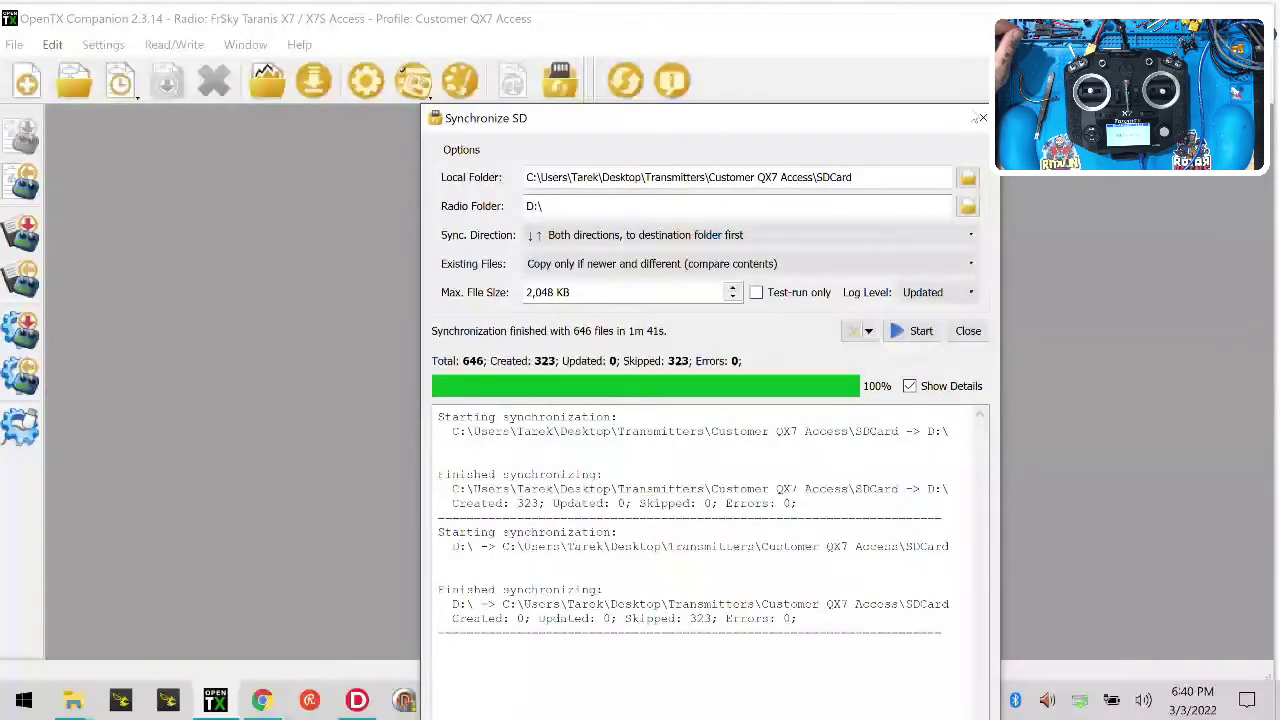
pyautogui.moveTo(917, 118); pyautogui.dragTo(870, 31)
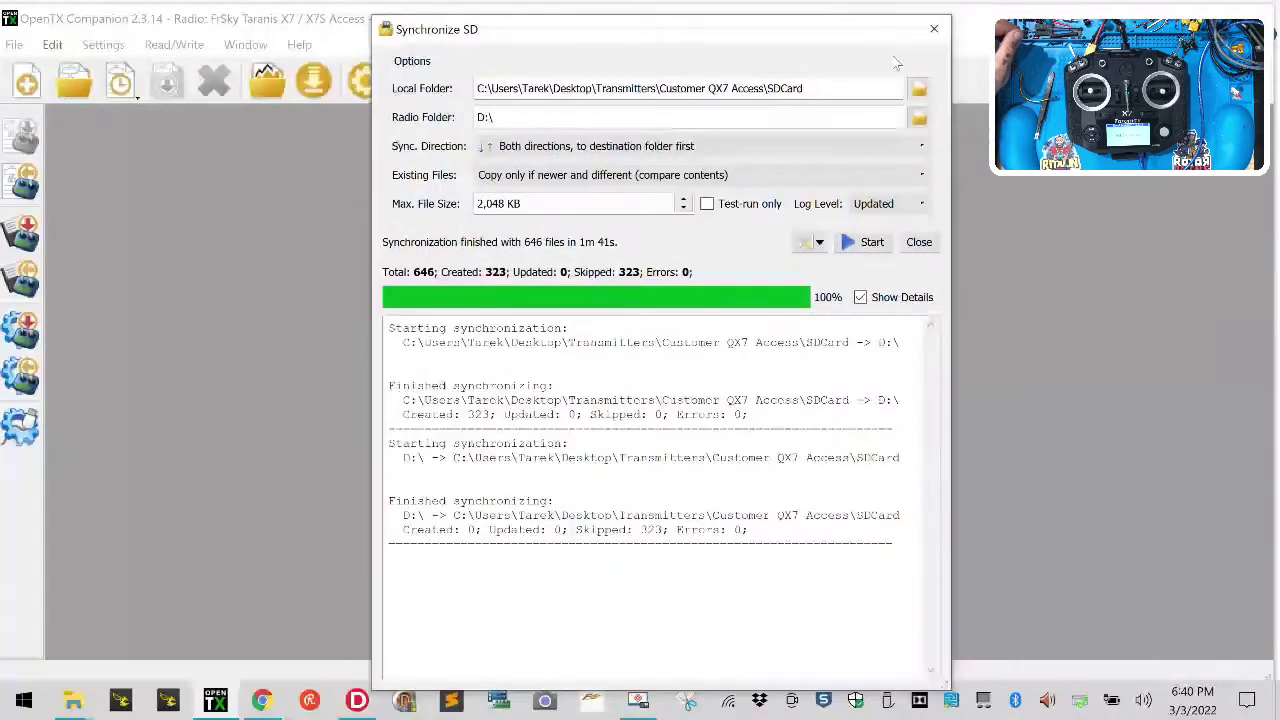
pyautogui.click(919, 242)
# Run the SD synchronization again with the same folders to verify the copy, and close the dialog
pyautogui.click(560, 83)
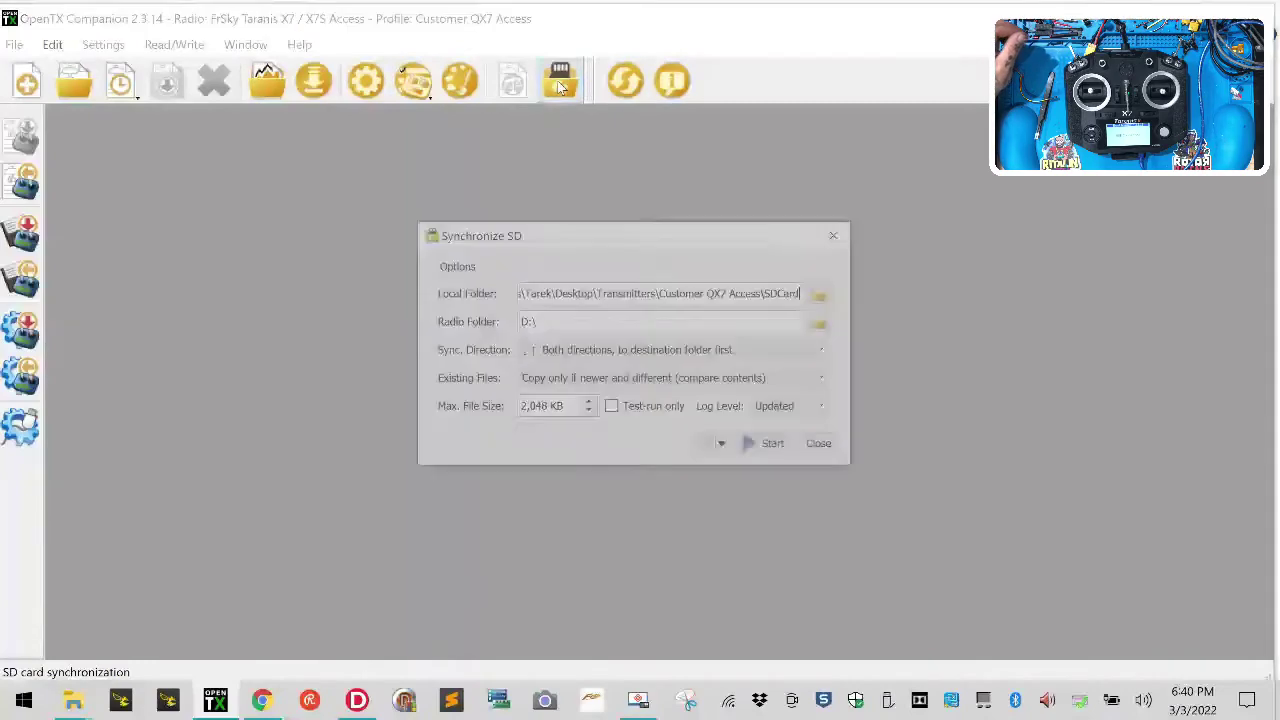
pyautogui.click(762, 447)
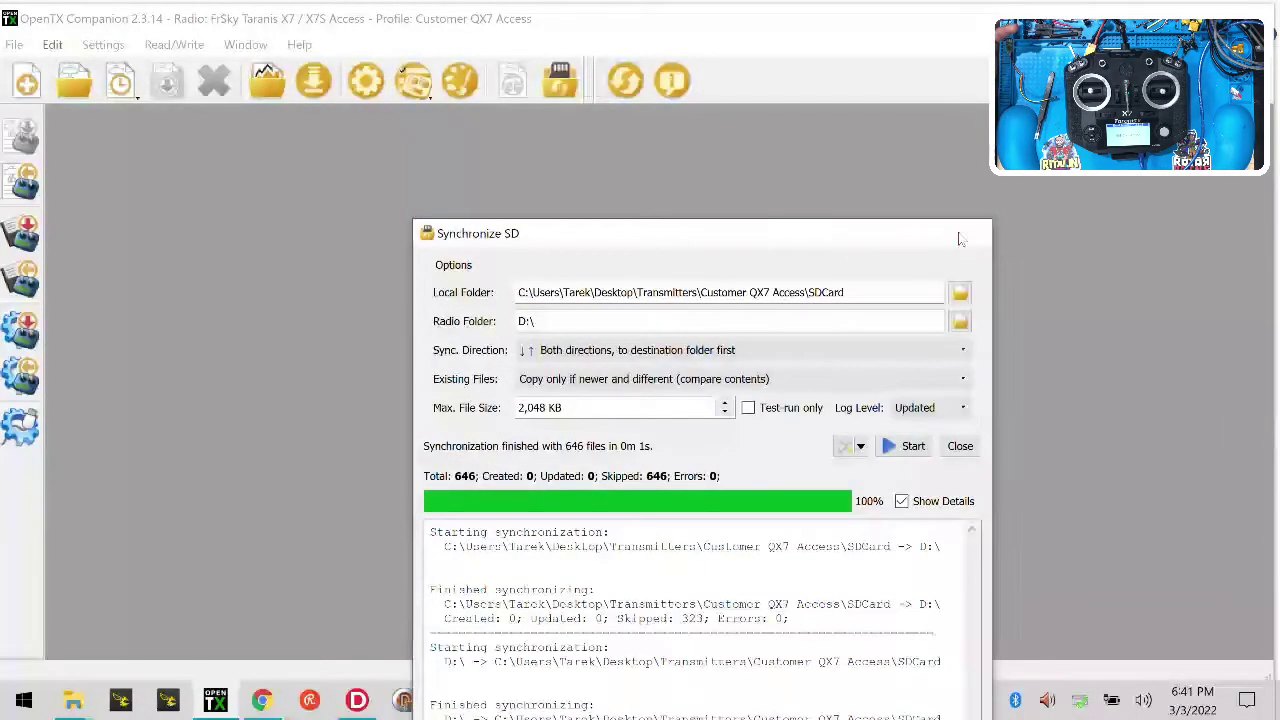
pyautogui.click(975, 233)
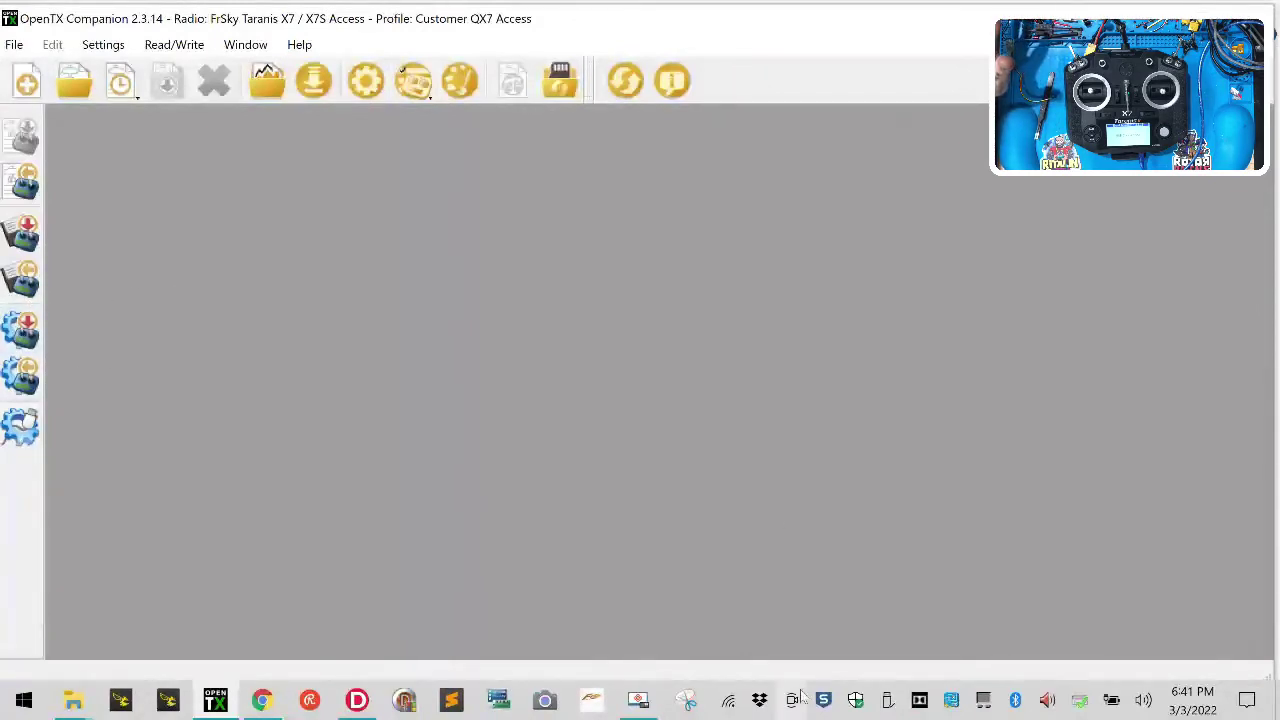
# Safely eject the radio's two drives, USB Drive (D:) and Taranis (E:), from the computer
pyautogui.click(889, 702)
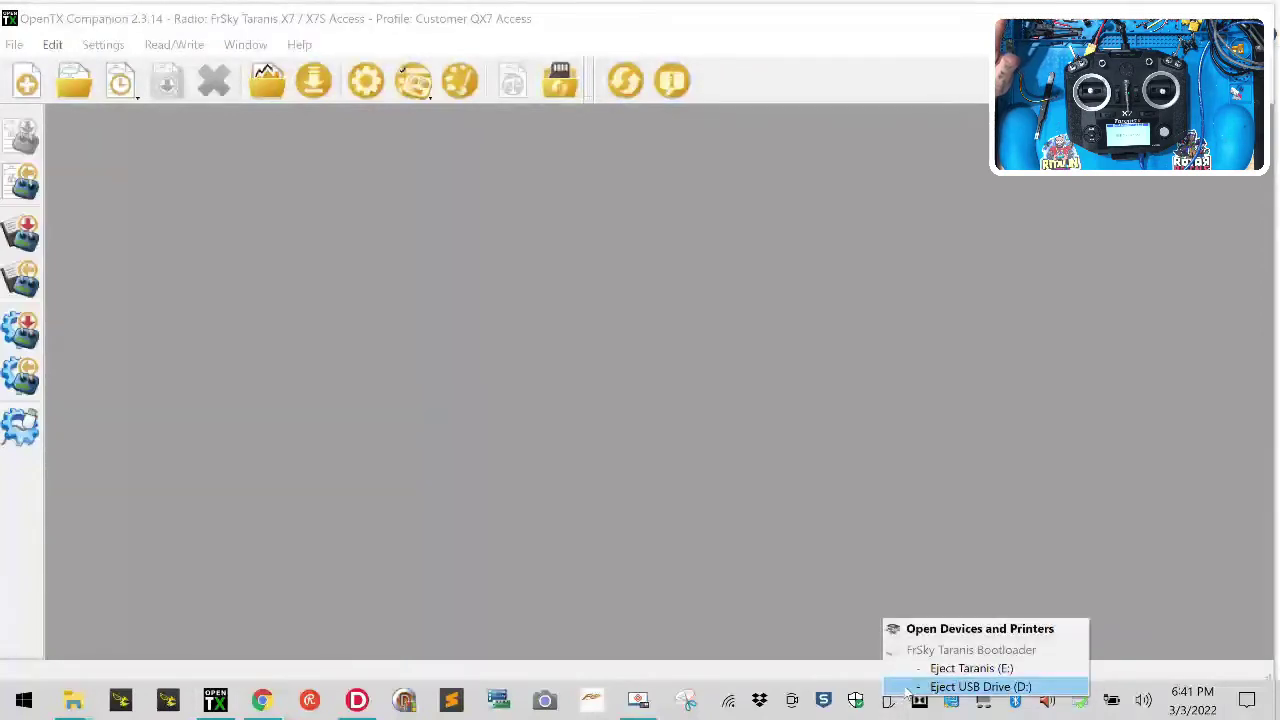
pyautogui.click(905, 688)
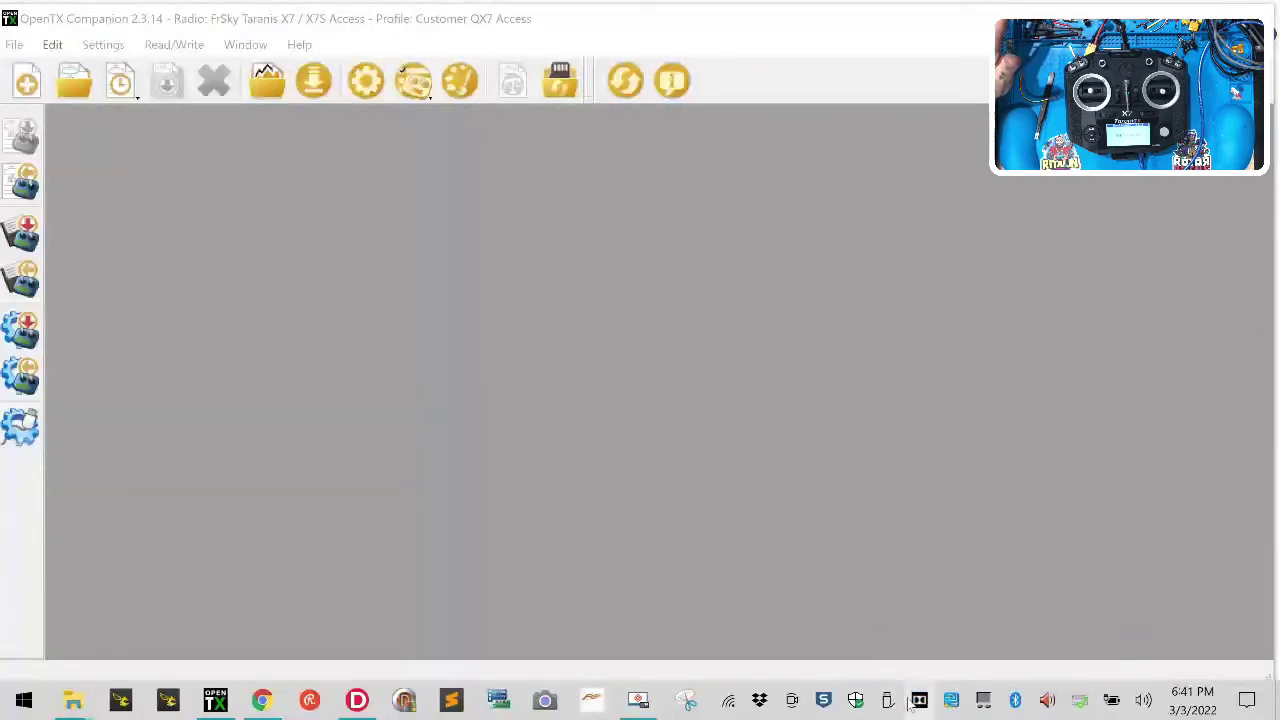
pyautogui.click(895, 700)
pyautogui.click(919, 691)
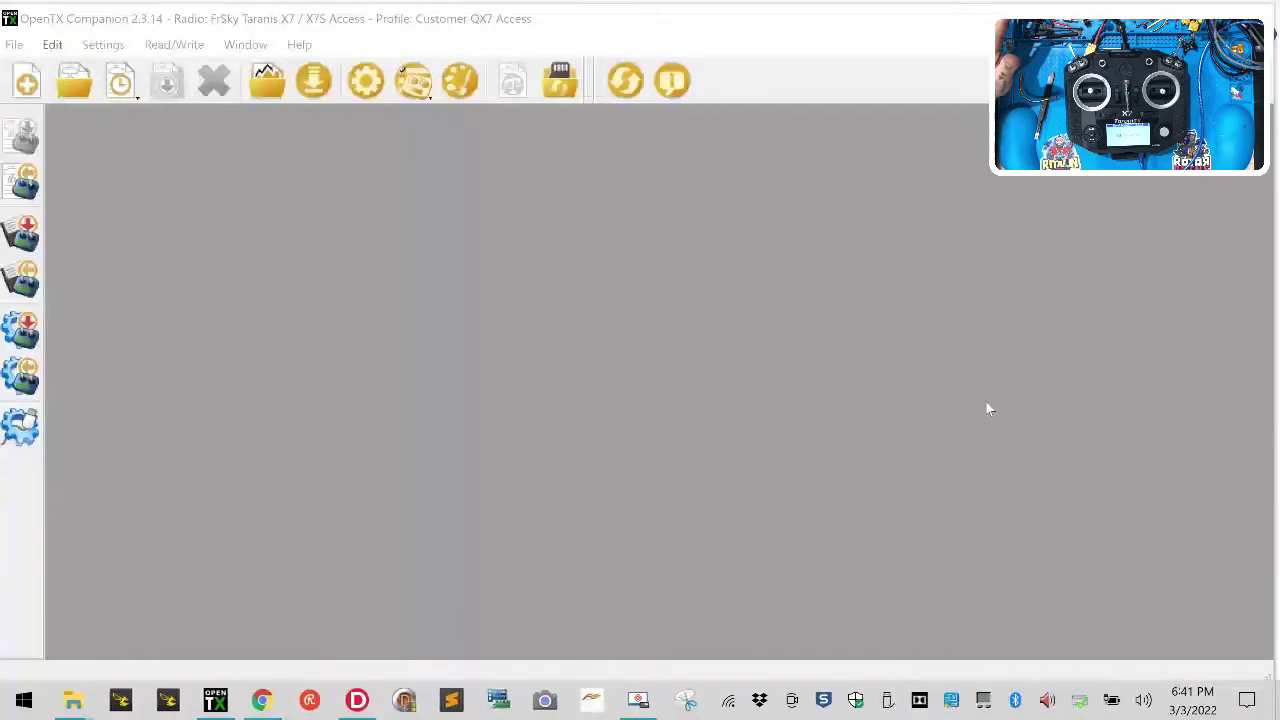